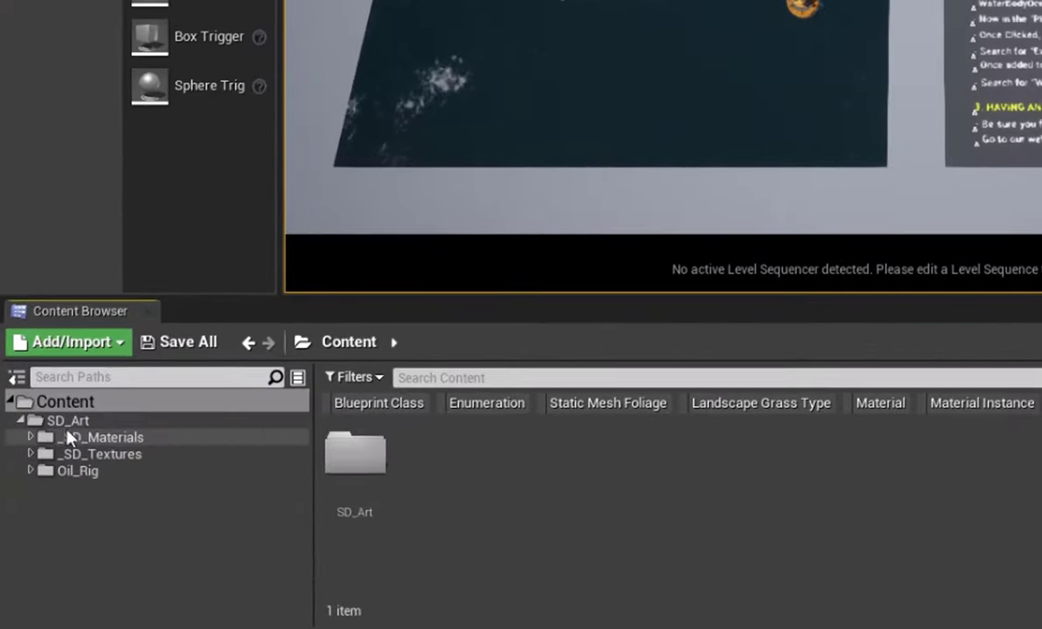
Look through the SD_Art folder and its _SD_Materials, _SD_Textures and Oil_Rig subfolders to examine the project's folder structure.
{"action": "left_click", "coordinate": [57, 423]}
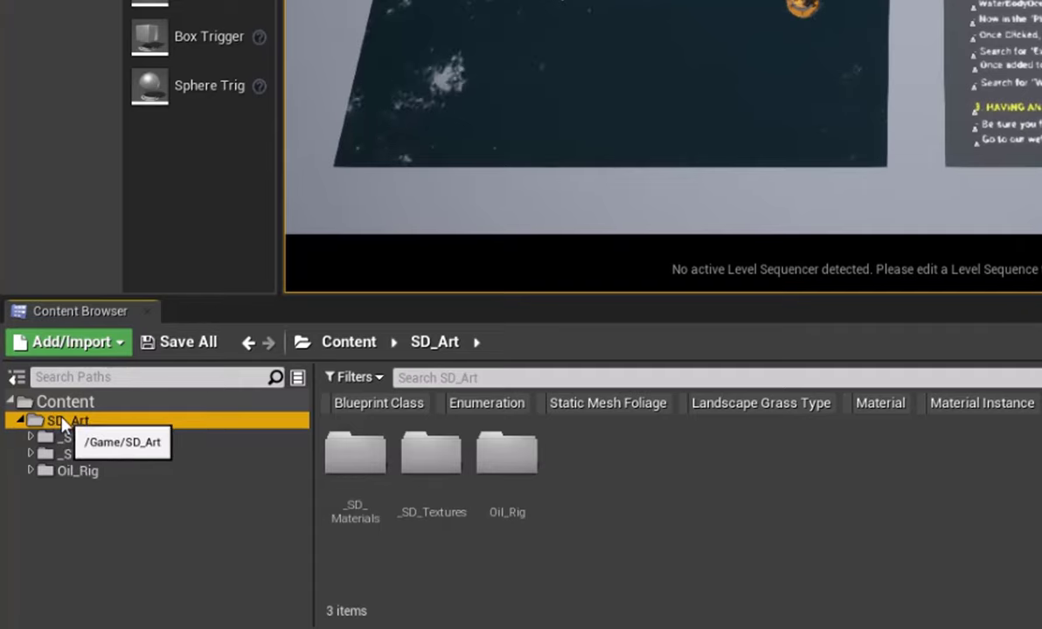
{"action": "left_click", "coordinate": [76, 472]}
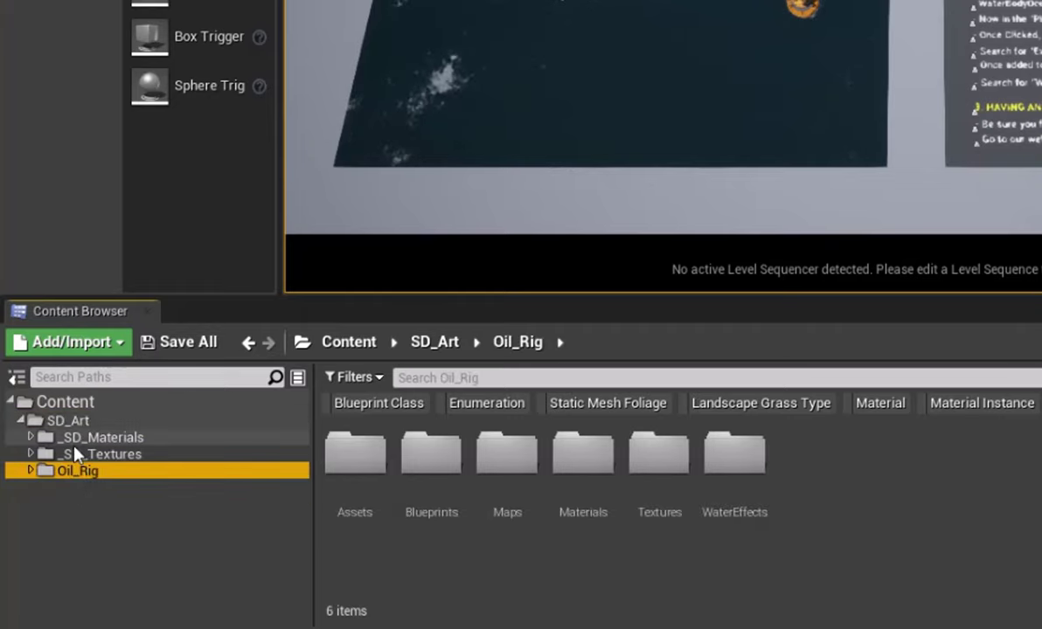
{"action": "left_click", "coordinate": [76, 437]}
{"action": "left_click", "coordinate": [74, 455]}
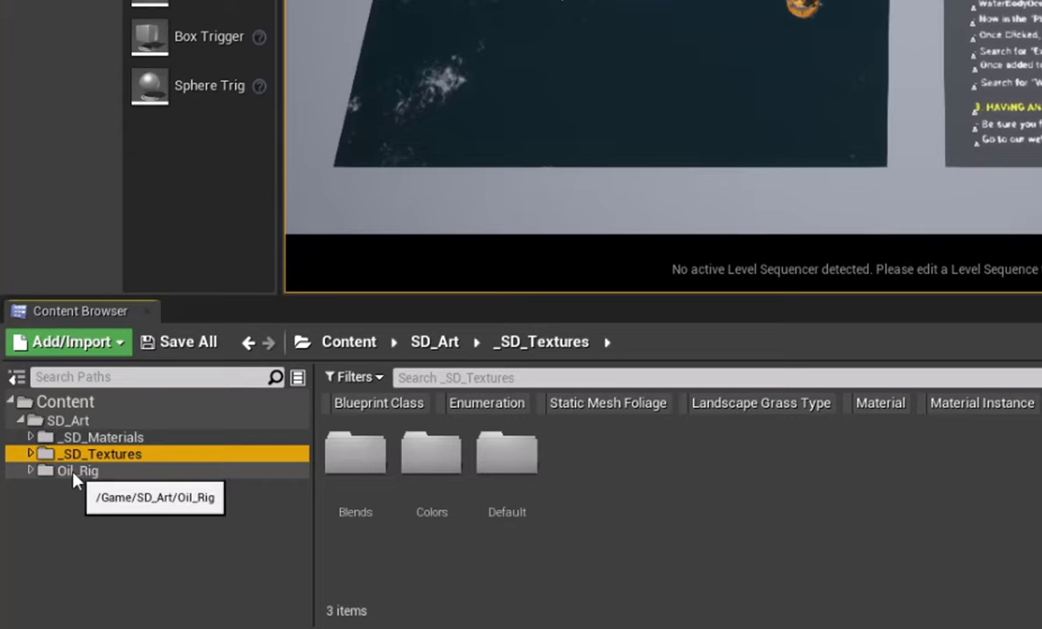
{"action": "left_click", "coordinate": [74, 472]}
{"action": "left_click", "coordinate": [77, 437]}
{"action": "left_click", "coordinate": [76, 454]}
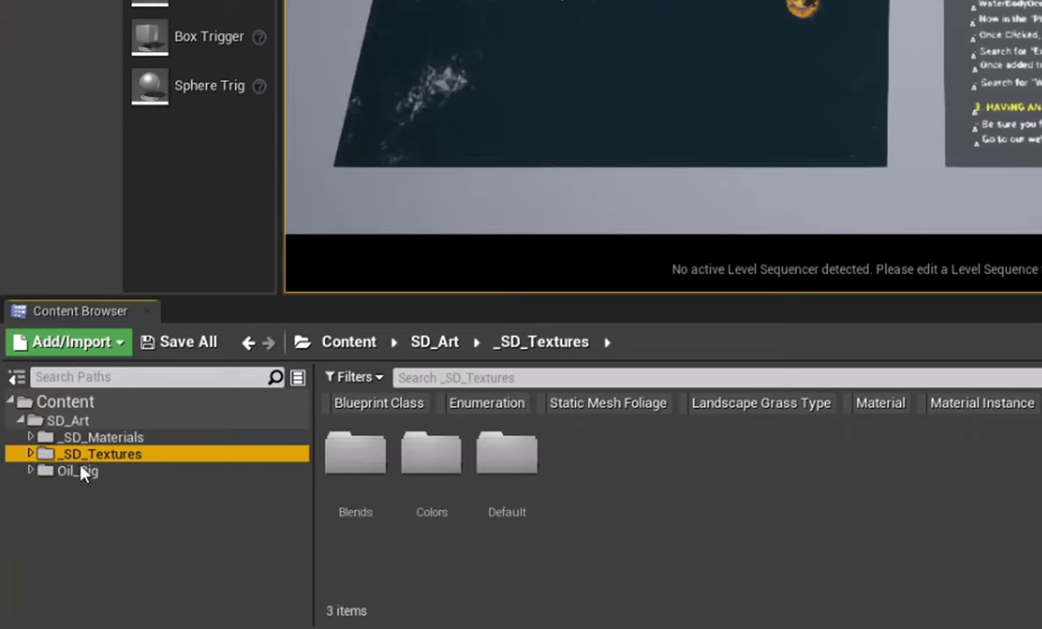
{"action": "left_click", "coordinate": [80, 468]}
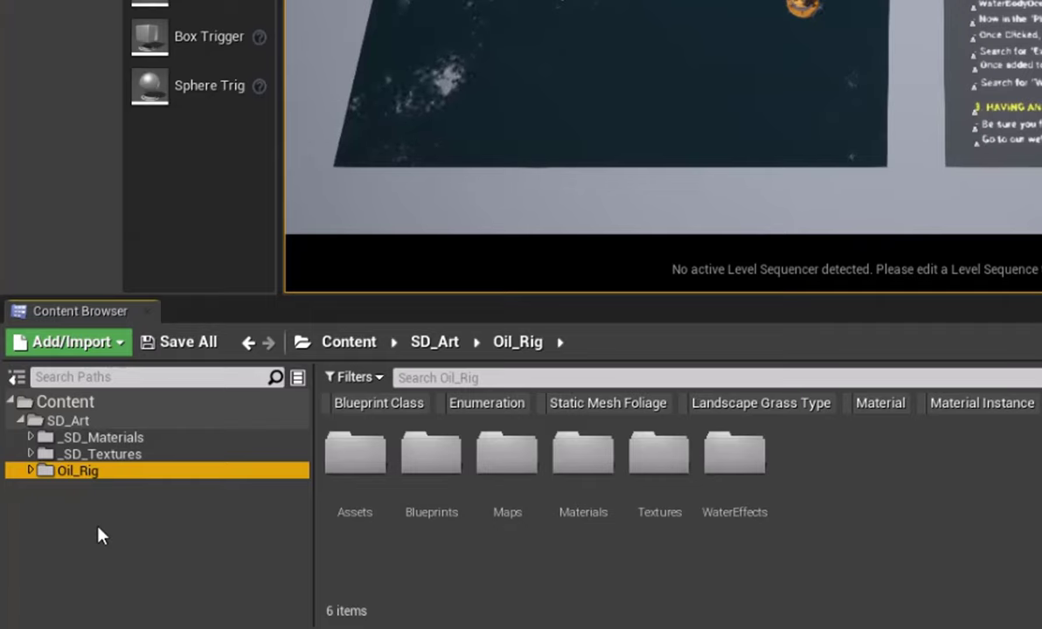
Examine the default master materials in the _SD_Materials folder, including M_Default_Decal, and compare with the Oil_Rig folder.
{"action": "left_click", "coordinate": [98, 439]}
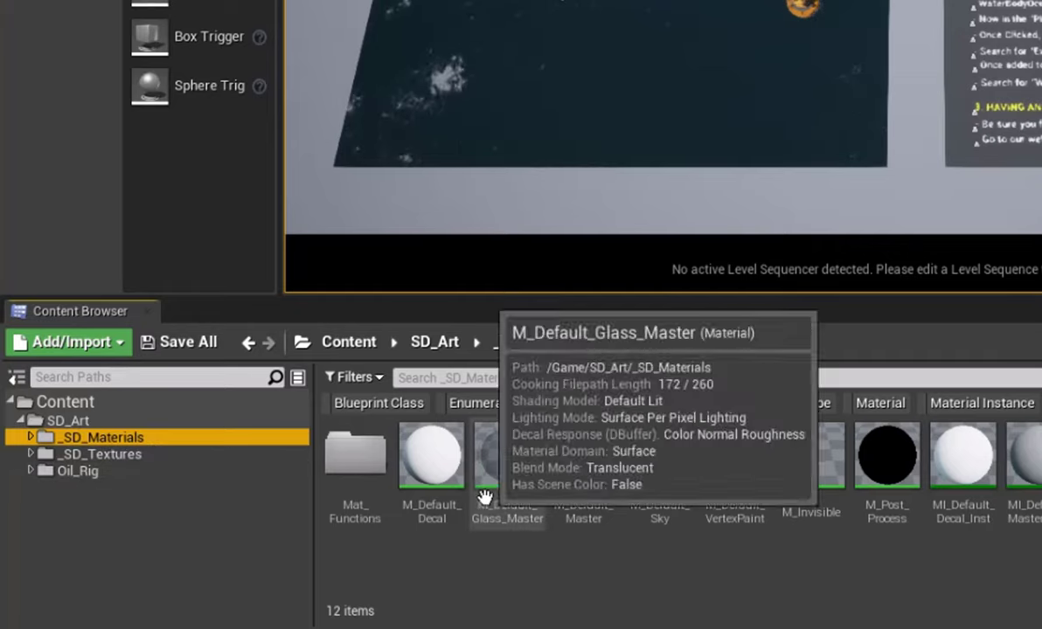
{"action": "left_click", "coordinate": [684, 568]}
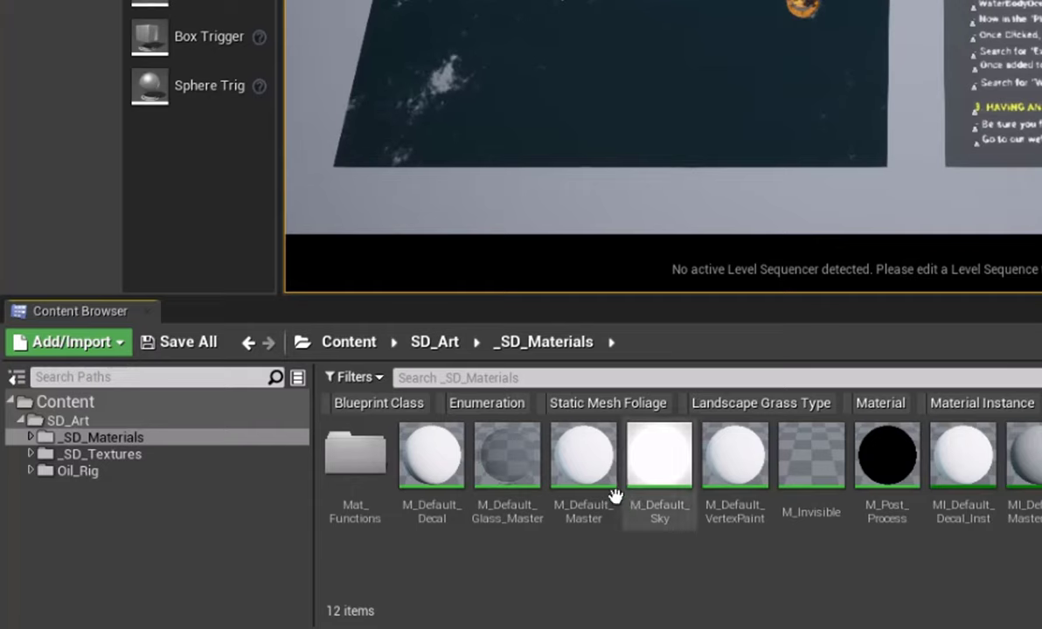
{"action": "left_click", "coordinate": [603, 450]}
{"action": "left_click", "coordinate": [714, 460]}
{"action": "left_click", "coordinate": [456, 464]}
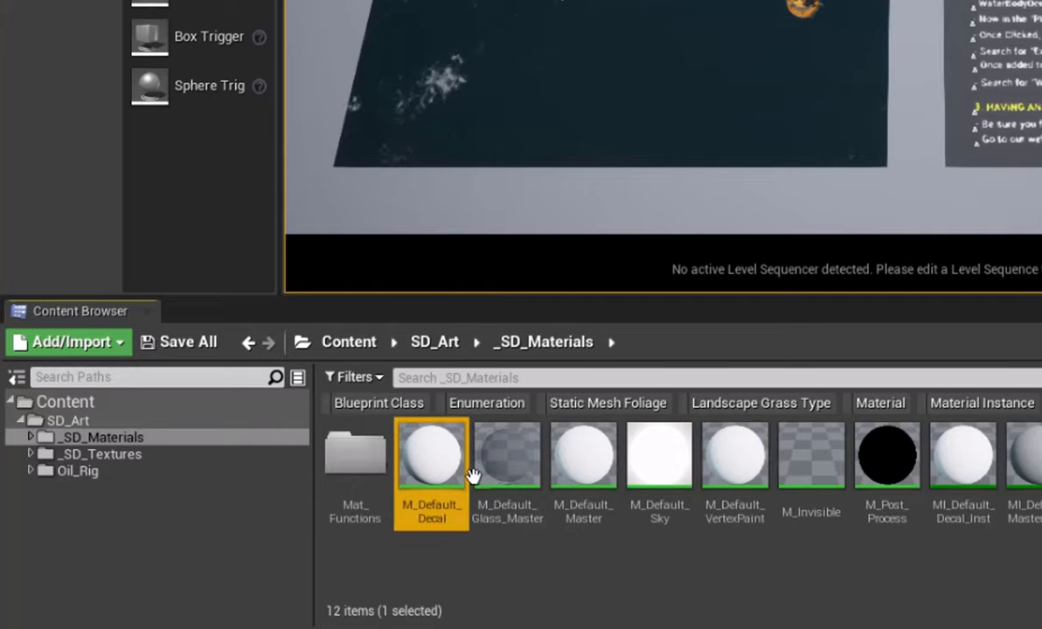
{"action": "left_click", "coordinate": [78, 470]}
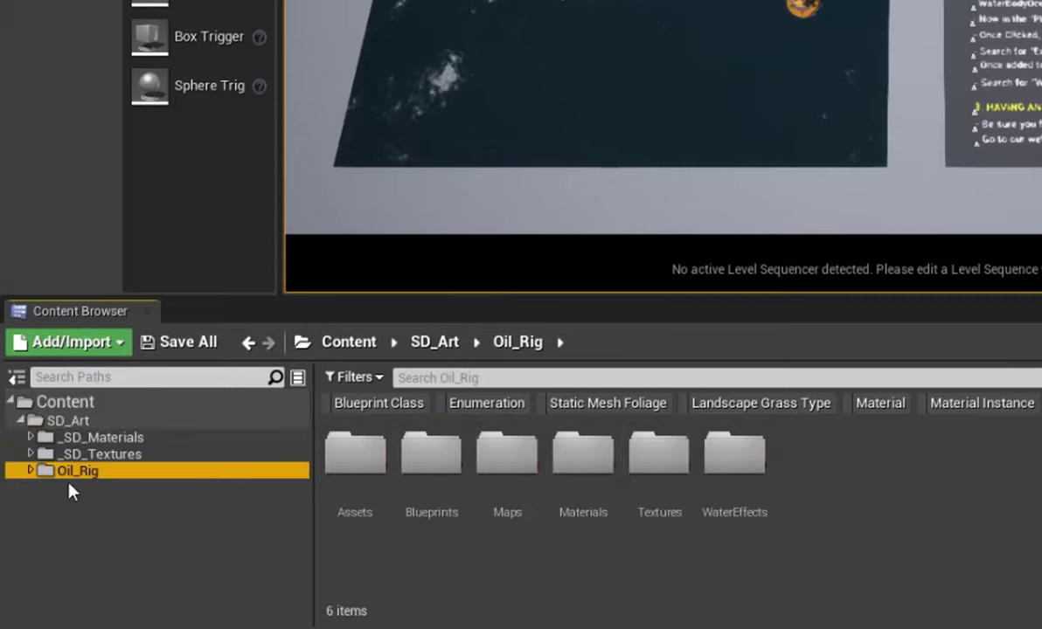
{"action": "left_click", "coordinate": [96, 437]}
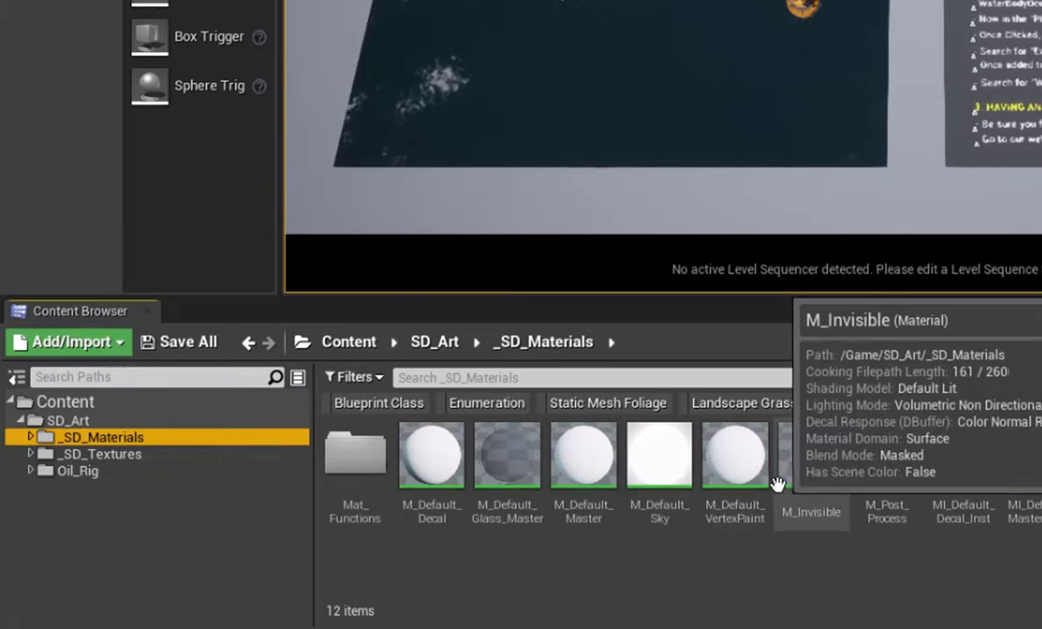
Examine the shared textures in the Blends and Default subfolders of _SD_Textures, including the black, normal and white defaults.
{"action": "left_click", "coordinate": [101, 455]}
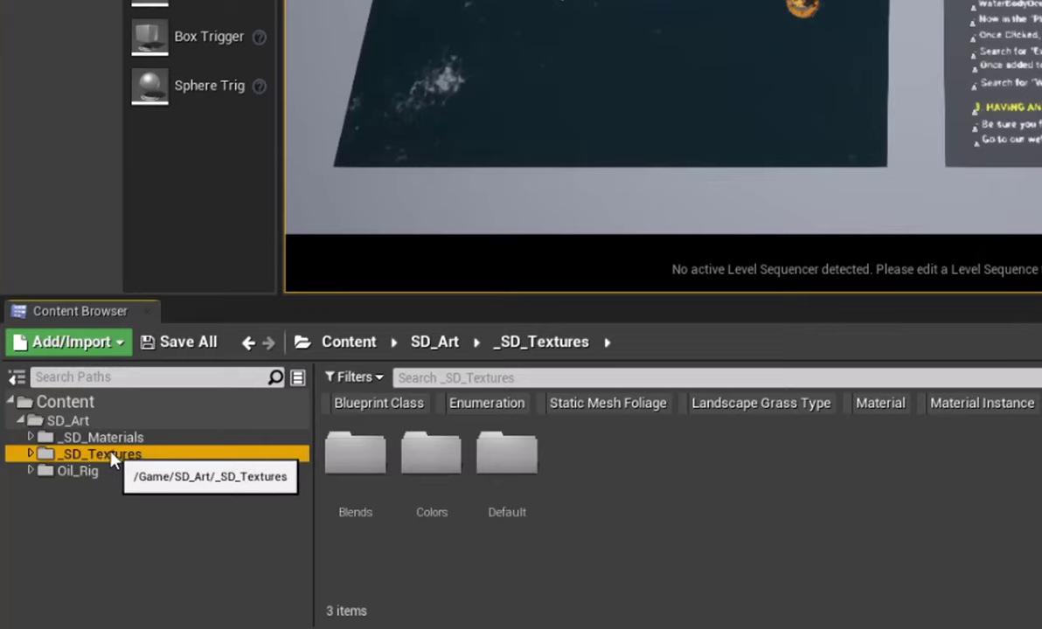
{"action": "double_click", "coordinate": [362, 455]}
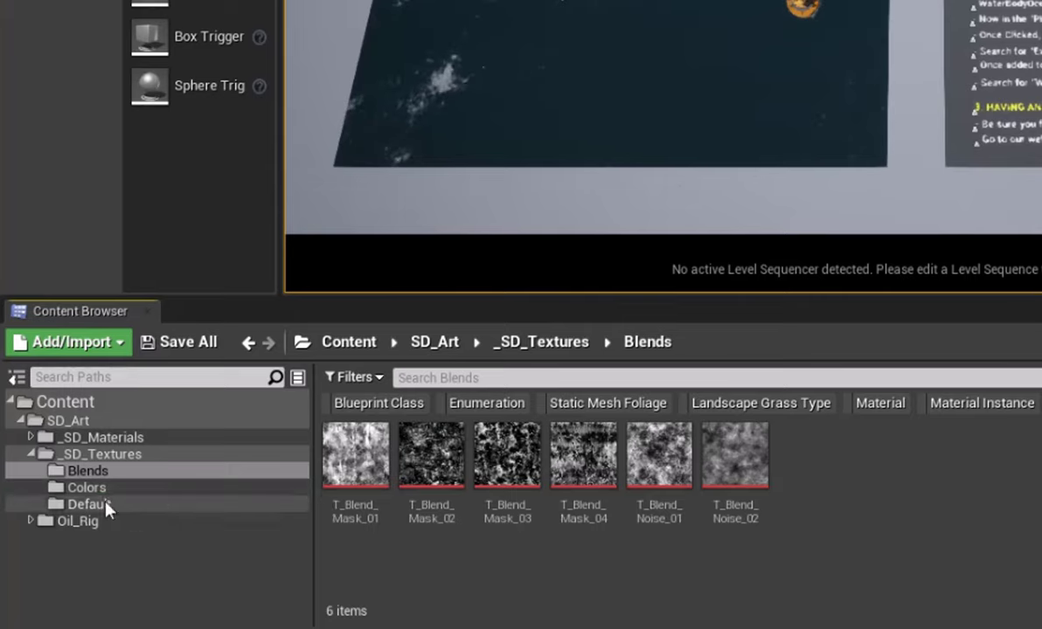
{"action": "left_click", "coordinate": [91, 504]}
{"action": "left_click", "coordinate": [367, 465]}
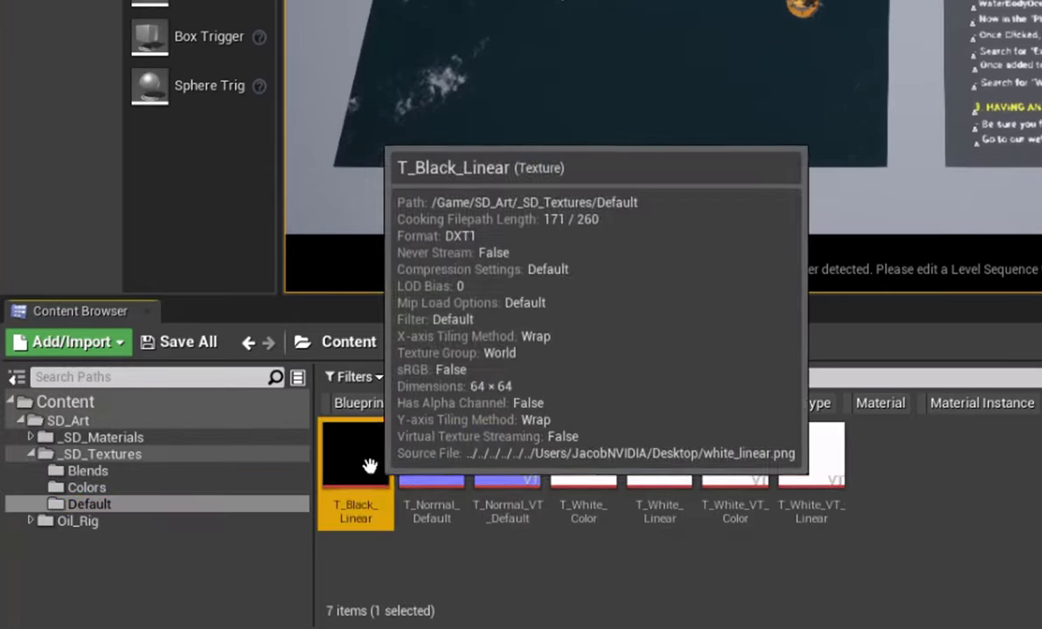
{"action": "left_click", "coordinate": [431, 456]}
{"action": "left_click", "coordinate": [495, 454]}
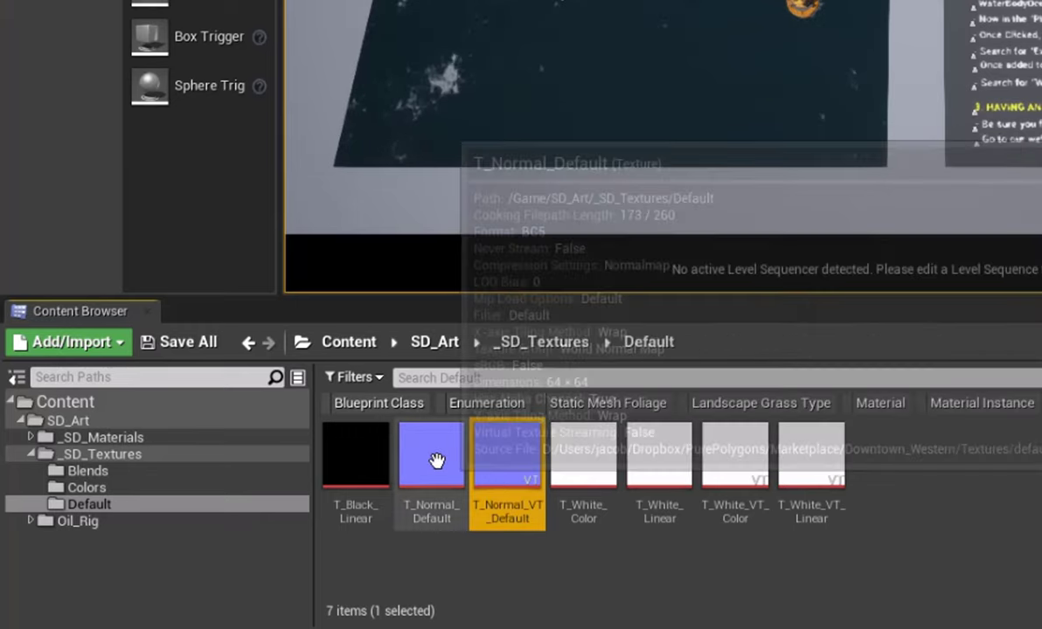
{"action": "left_click", "coordinate": [432, 463]}
{"action": "left_click", "coordinate": [363, 473]}
{"action": "left_click", "coordinate": [594, 456]}
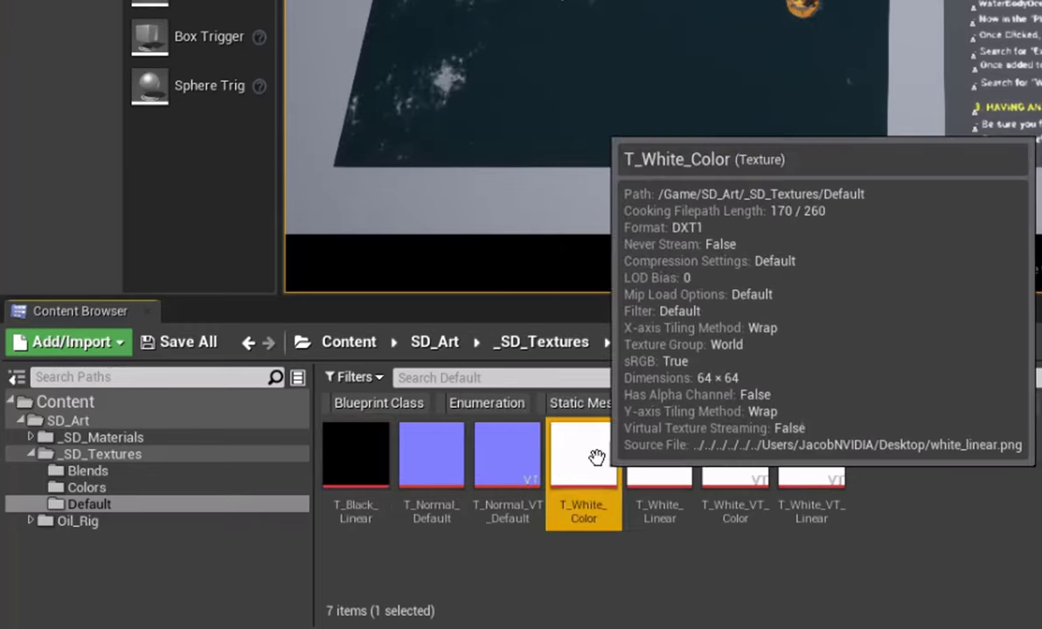
{"action": "left_click", "coordinate": [667, 455]}
{"action": "left_click", "coordinate": [723, 450]}
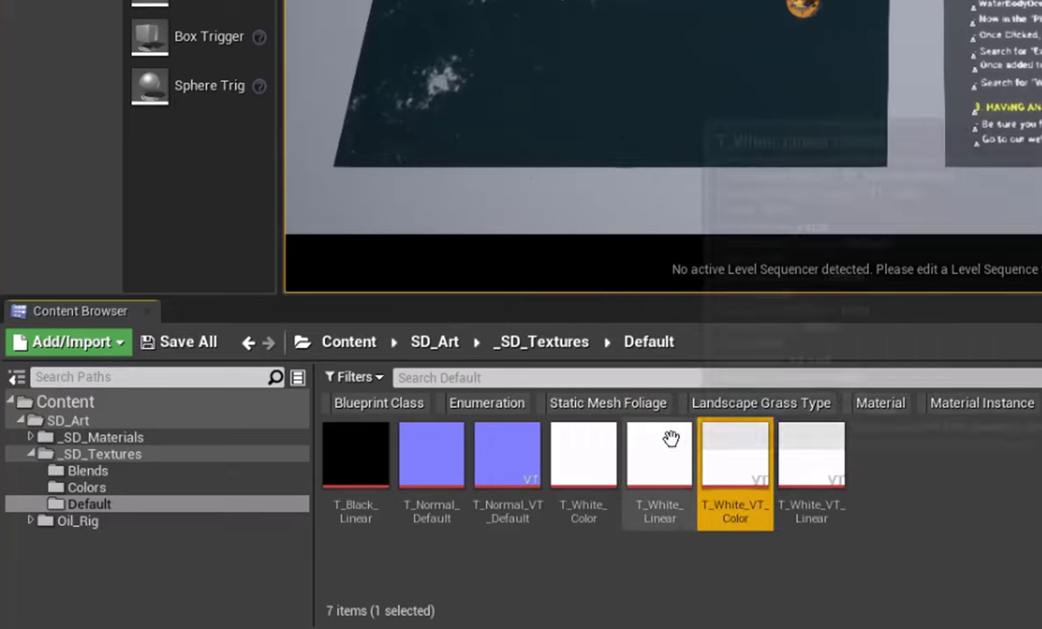
{"action": "left_click", "coordinate": [656, 456]}
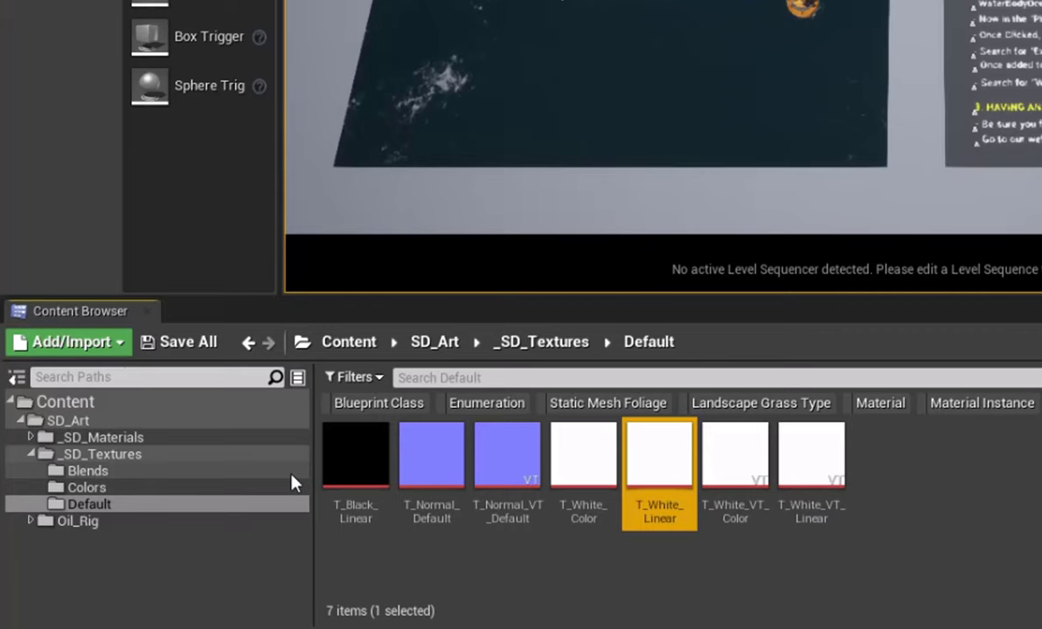
Open the M_Default_Master material from _SD_Materials, look over its whole node graph, and close it.
{"action": "left_click", "coordinate": [98, 441]}
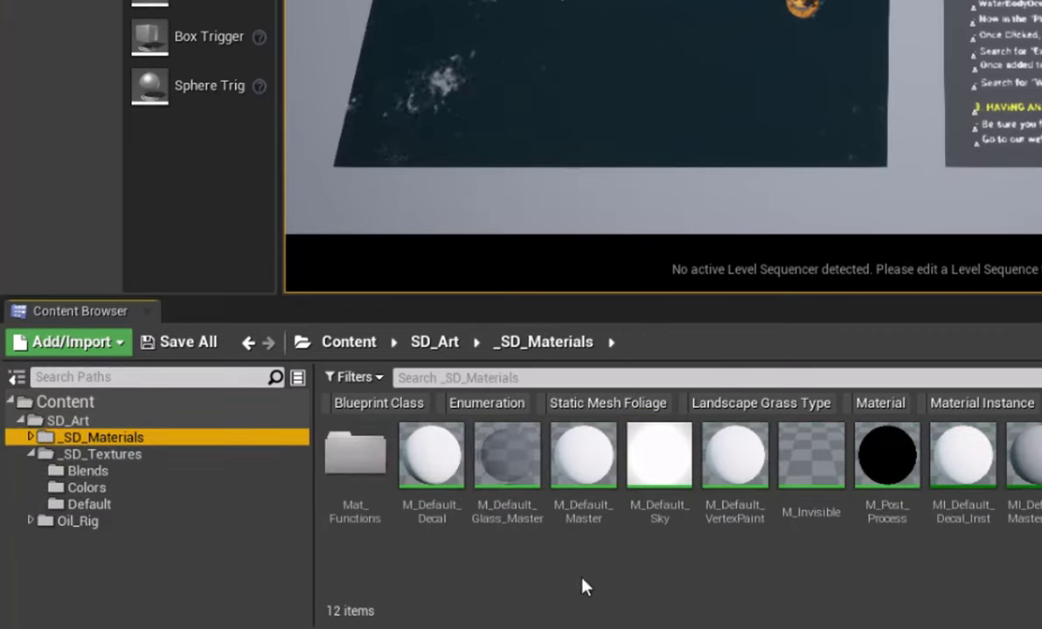
{"action": "left_click", "coordinate": [583, 495]}
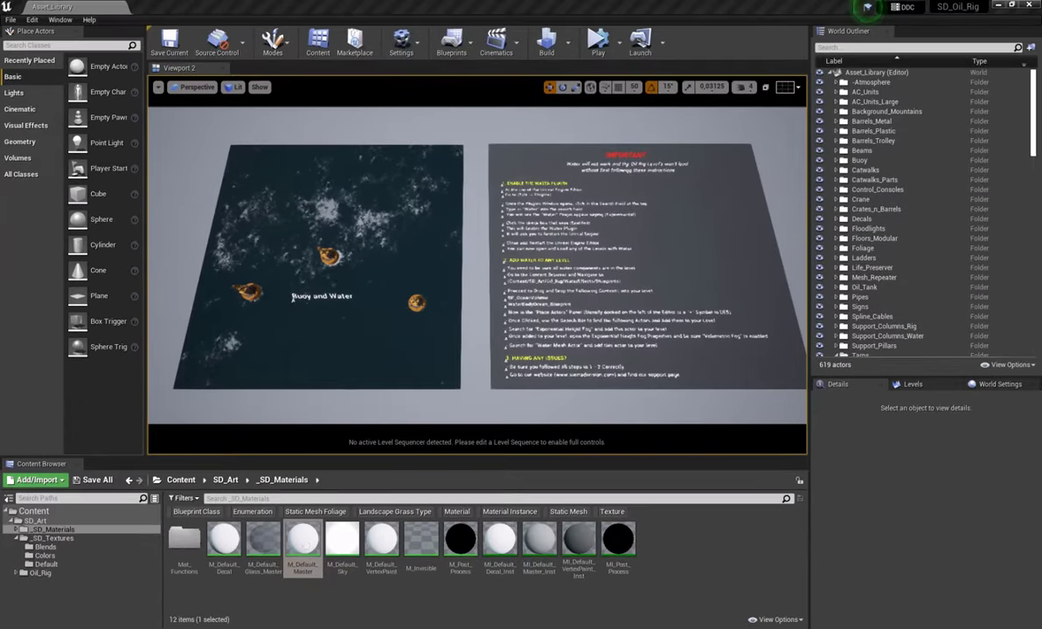
{"action": "left_click_drag", "start_coordinate": [1040, 559], "coordinate": [882, 2]}
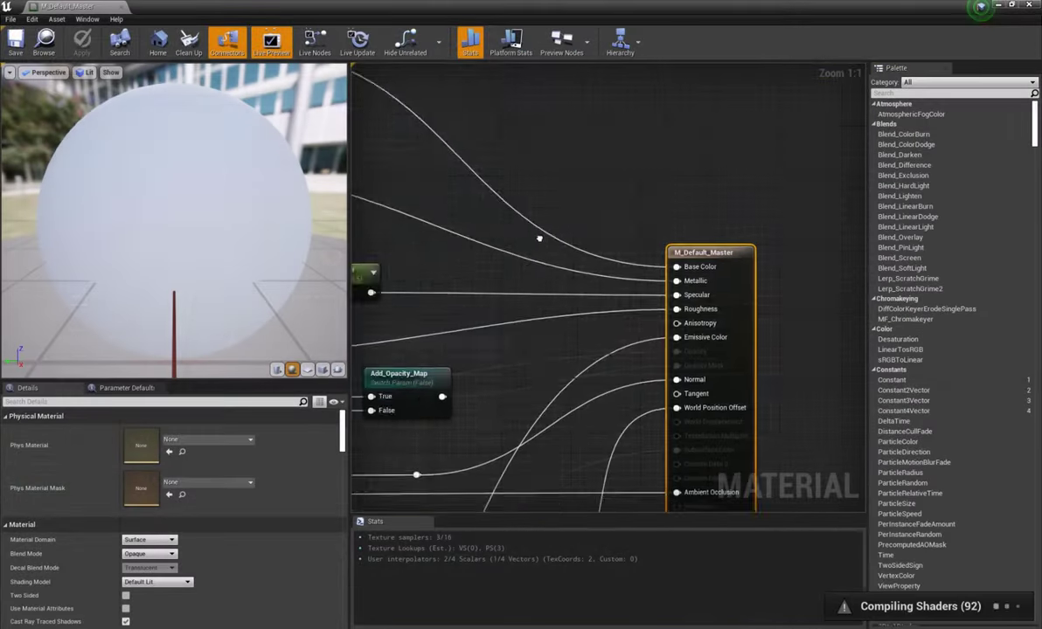
{"action": "scroll", "coordinate": [739, 201], "scroll_direction": "down", "scroll_amount": 9}
{"action": "right_click_drag", "start_coordinate": [542, 222], "coordinate": [612, 241]}
{"action": "scroll", "coordinate": [627, 227], "scroll_direction": "down", "scroll_amount": 2}
{"action": "right_click_drag", "start_coordinate": [532, 255], "coordinate": [508, 249]}
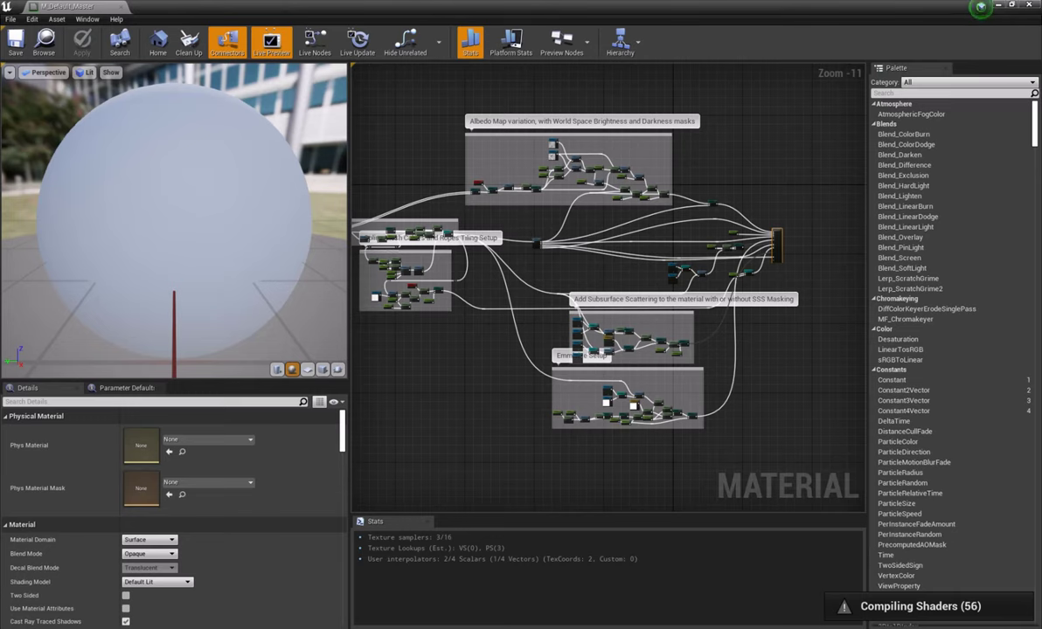
{"action": "right_click_drag", "start_coordinate": [530, 231], "coordinate": [597, 233]}
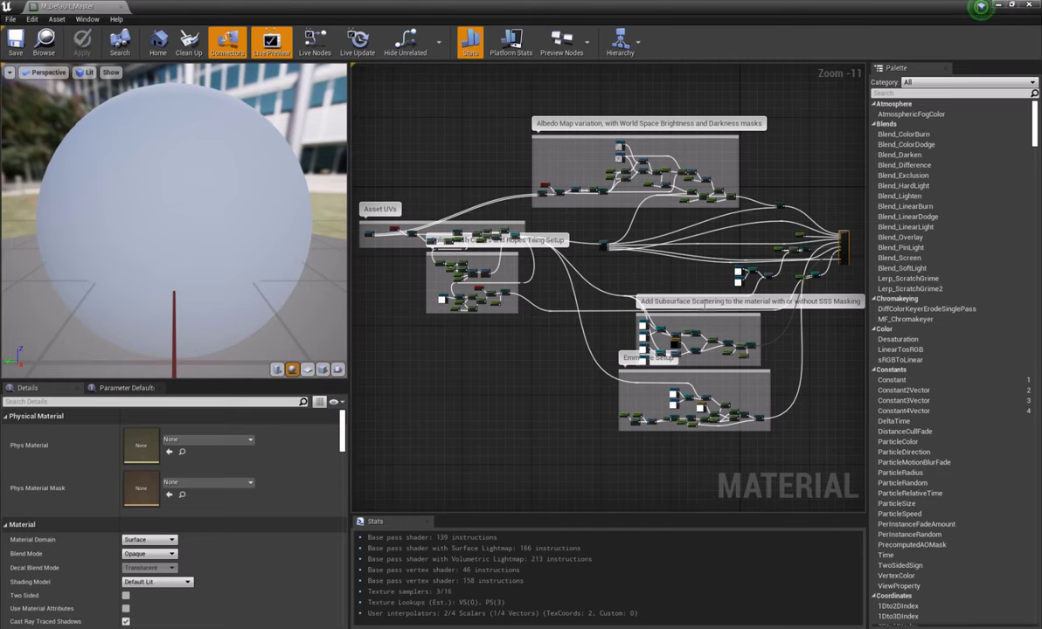
{"action": "left_click", "coordinate": [1030, 6]}
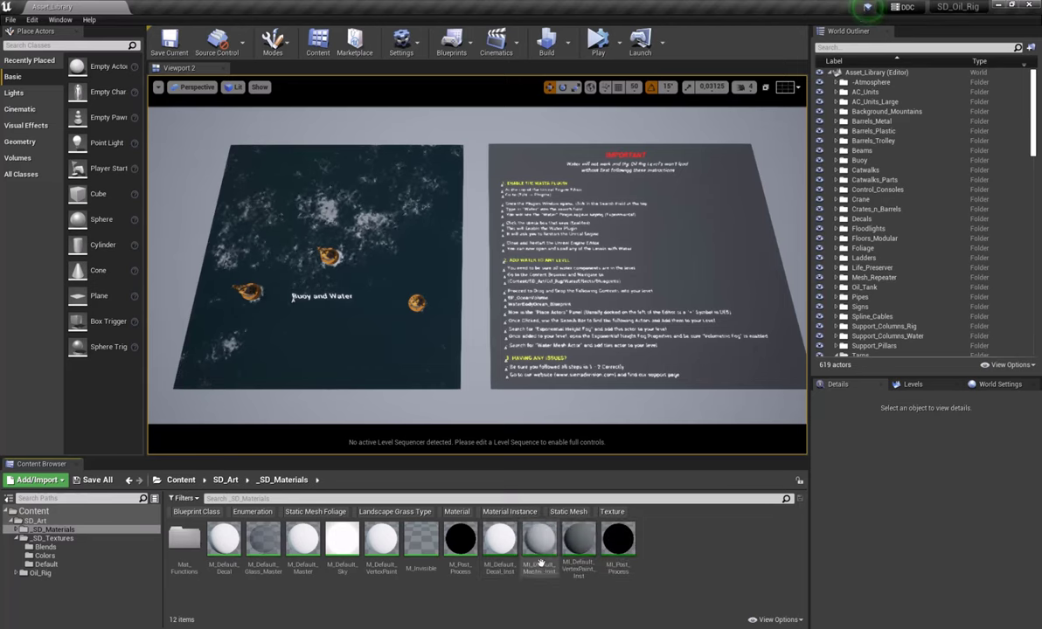
Open the MI_Default_Master_Inst material instance as a floating window and enlarge it so its parameters are readable.
{"action": "double_click", "coordinate": [540, 563]}
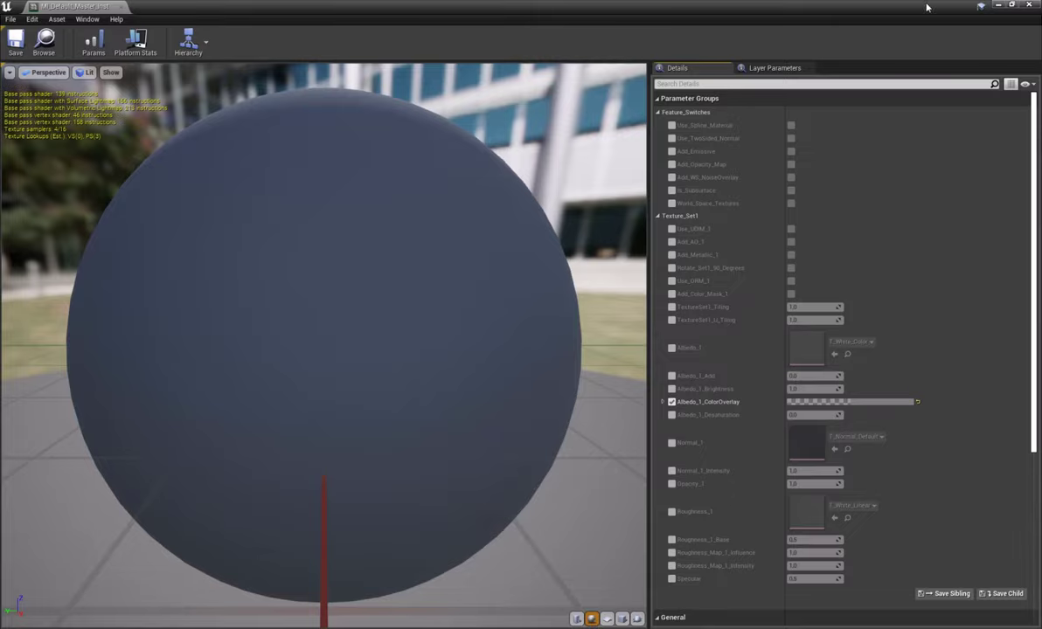
{"action": "left_click_drag", "start_coordinate": [927, 7], "coordinate": [507, 106]}
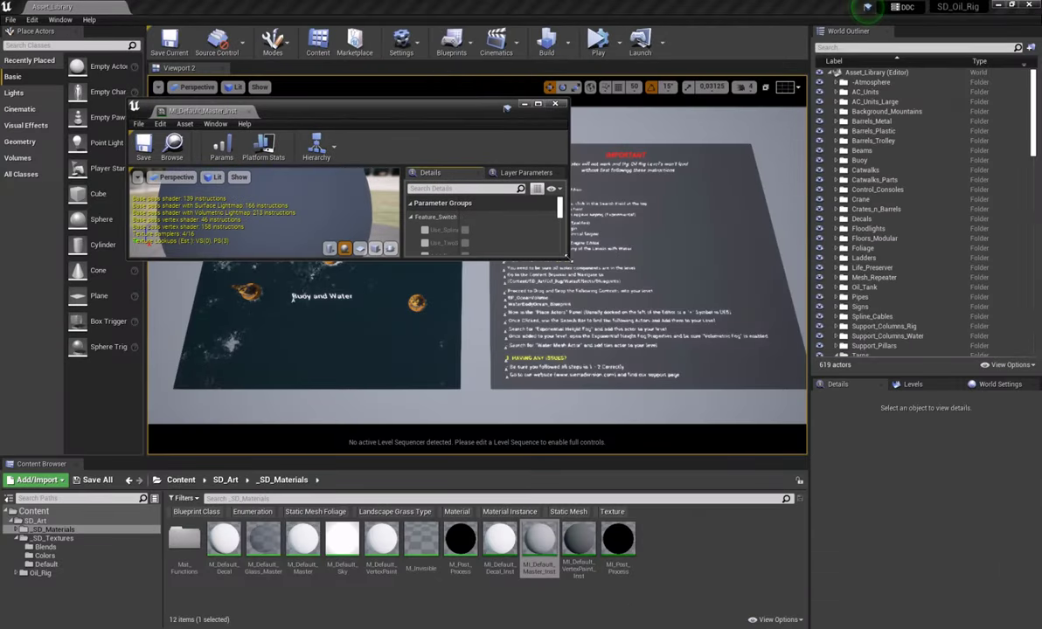
{"action": "left_click_drag", "start_coordinate": [568, 258], "coordinate": [863, 579]}
Review the instance's Feature_Switches, Texture_Set1 and General parameters, and close the material instance.
{"action": "left_click_drag", "start_coordinate": [854, 216], "coordinate": [854, 222]}
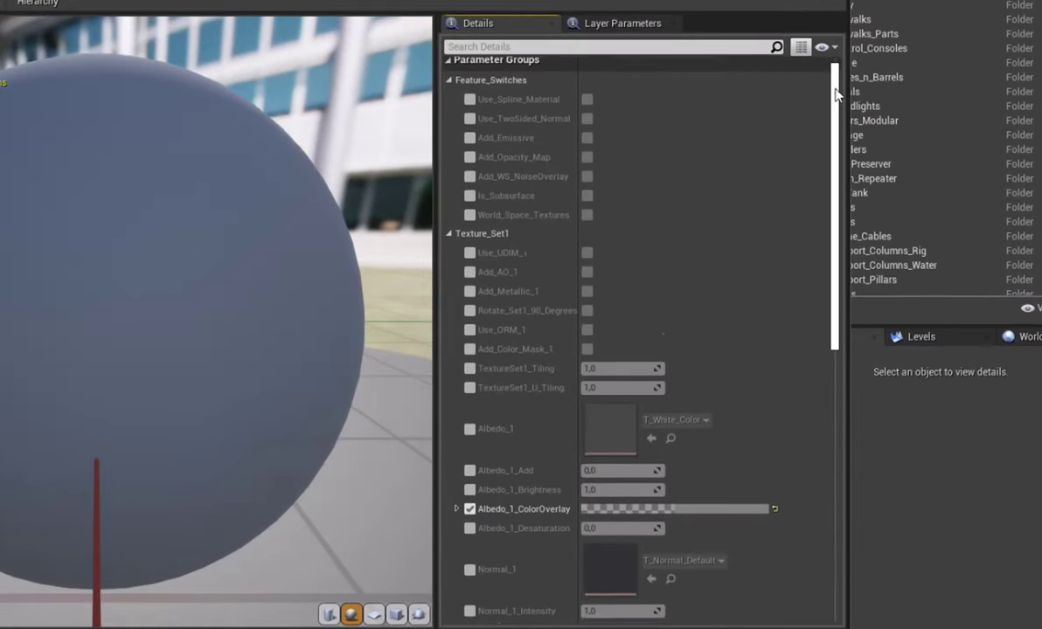
{"action": "mouse_move", "coordinate": [835, 95]}
{"action": "left_mouse_down"}
{"action": "mouse_move", "coordinate": [846, 198]}
{"action": "mouse_move", "coordinate": [849, 84]}
{"action": "left_mouse_up"}
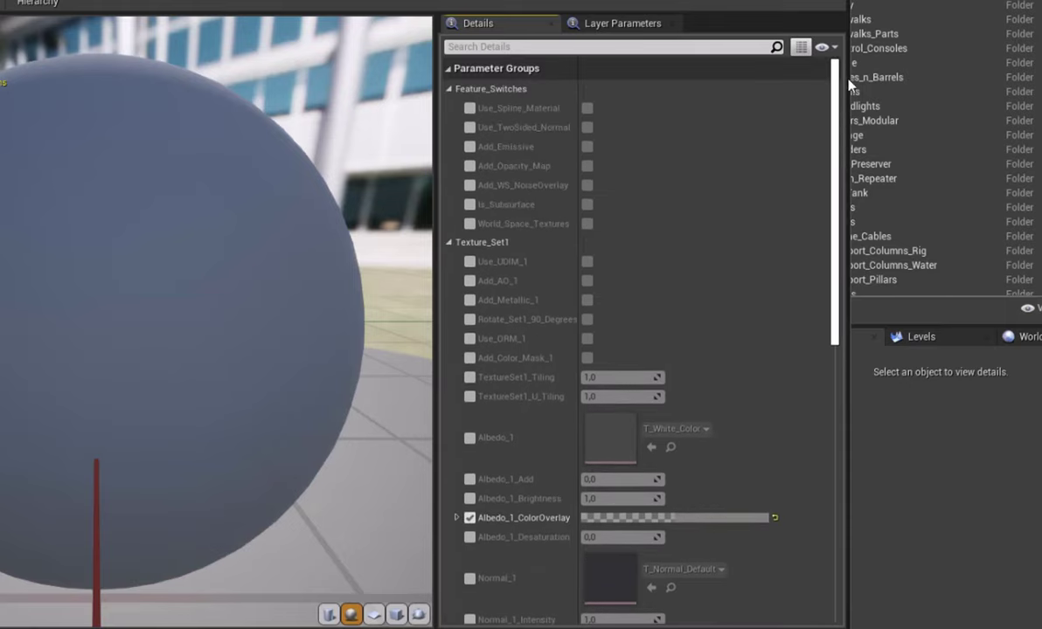
{"action": "scroll", "coordinate": [786, 191], "scroll_direction": "down", "scroll_amount": 5}
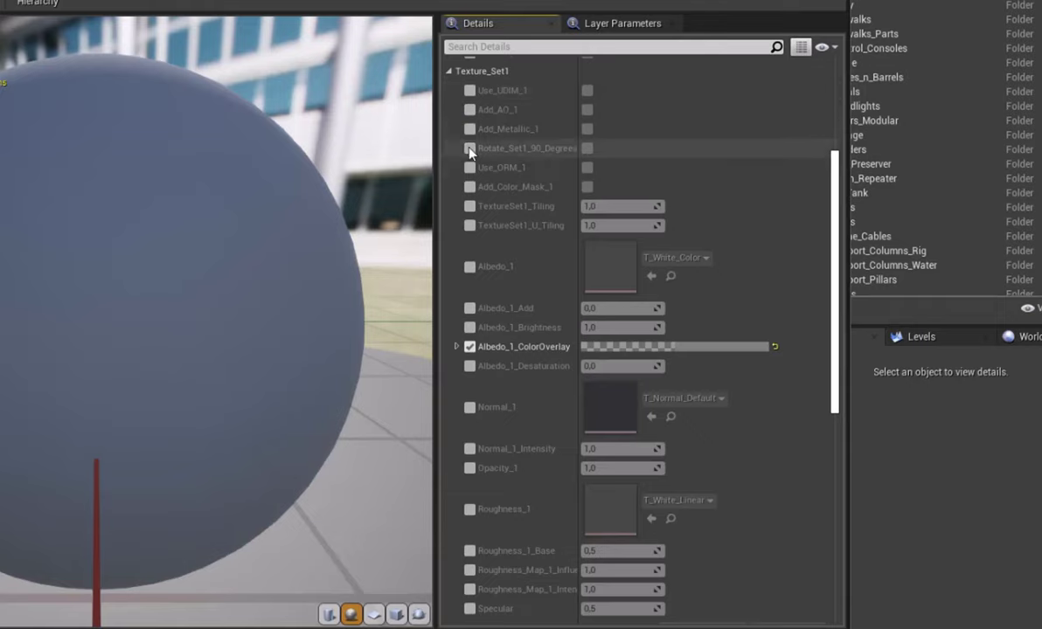
{"action": "scroll", "coordinate": [479, 245], "scroll_direction": "down", "scroll_amount": 3}
{"action": "scroll", "coordinate": [479, 246], "scroll_direction": "down", "scroll_amount": 4}
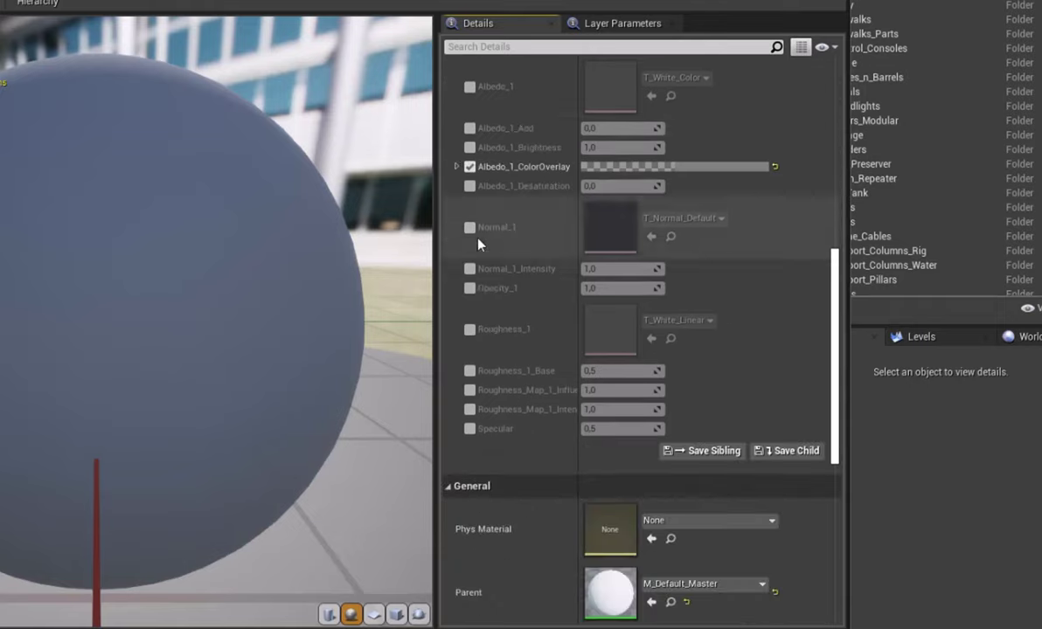
{"action": "scroll", "coordinate": [470, 297], "scroll_direction": "up", "scroll_amount": 14}
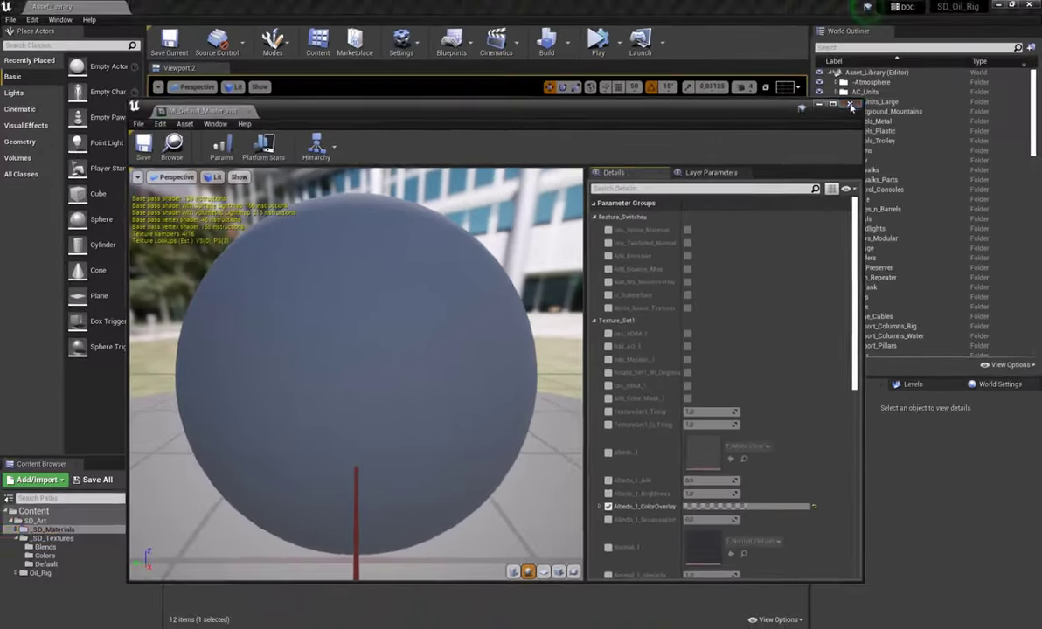
{"action": "left_click", "coordinate": [850, 105]}
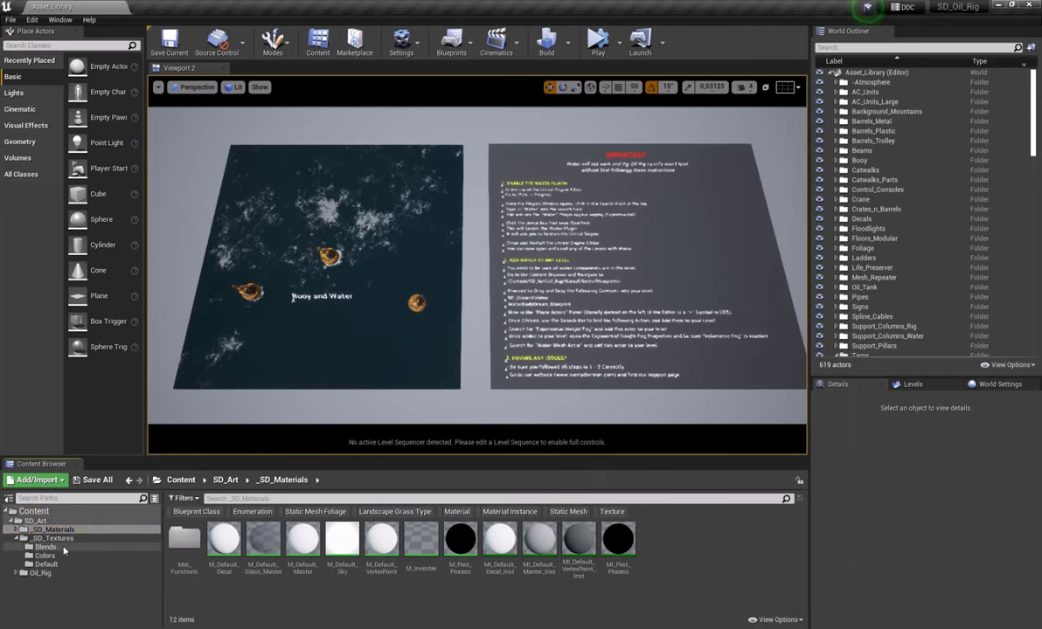
Go to the Oil_Rig folder and look over its Assets, Maps, Materials and Textures subfolders.
{"action": "left_click", "coordinate": [39, 572]}
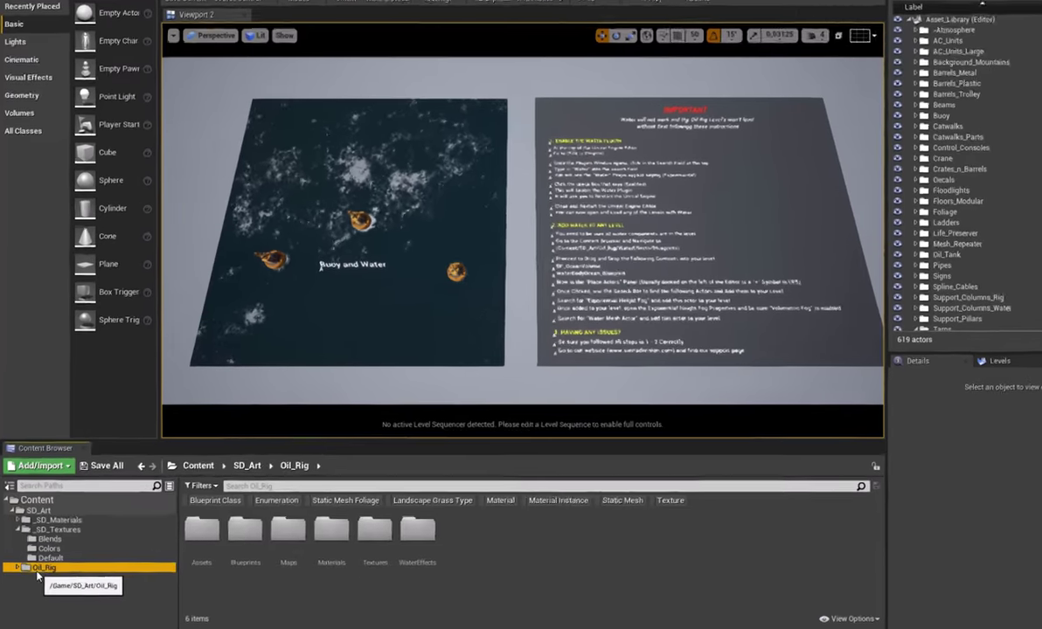
{"action": "left_click", "coordinate": [231, 591]}
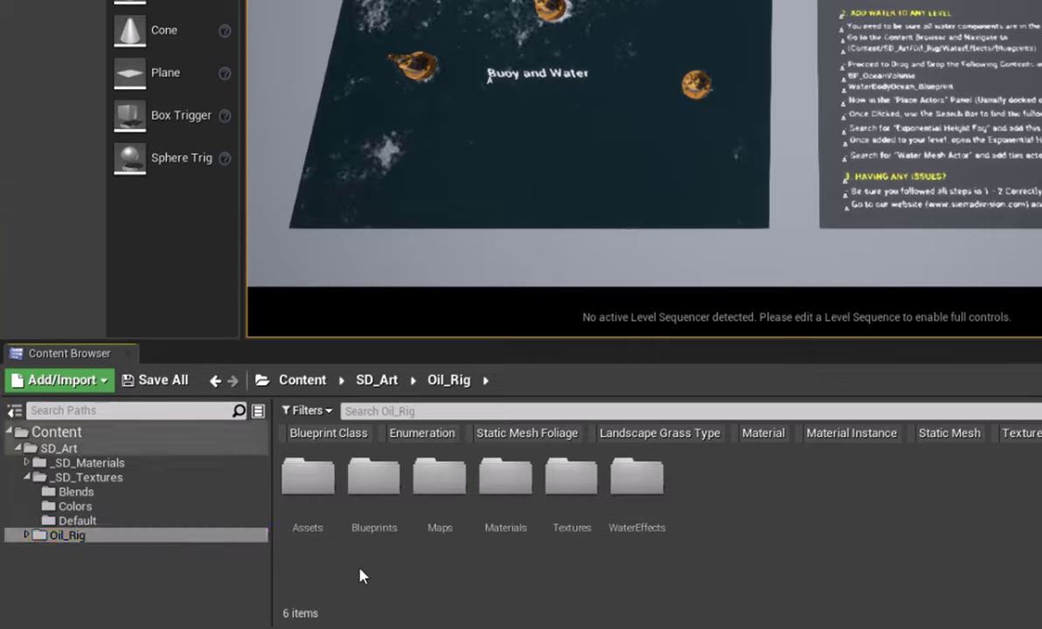
{"action": "left_click", "coordinate": [321, 529]}
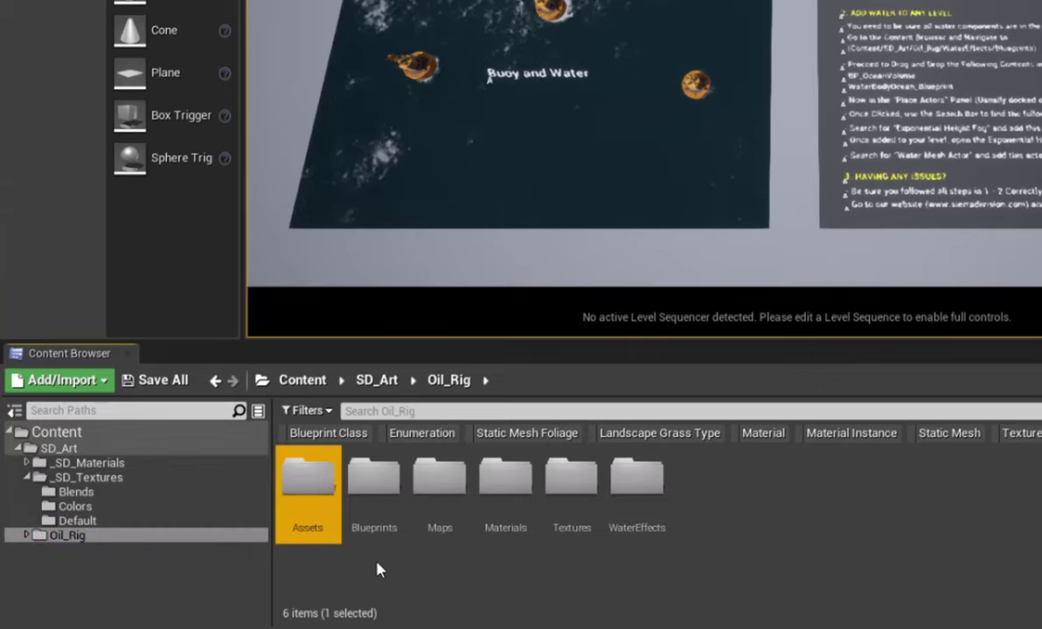
{"action": "left_click", "coordinate": [441, 524]}
{"action": "left_click", "coordinate": [507, 524]}
{"action": "left_click", "coordinate": [571, 525]}
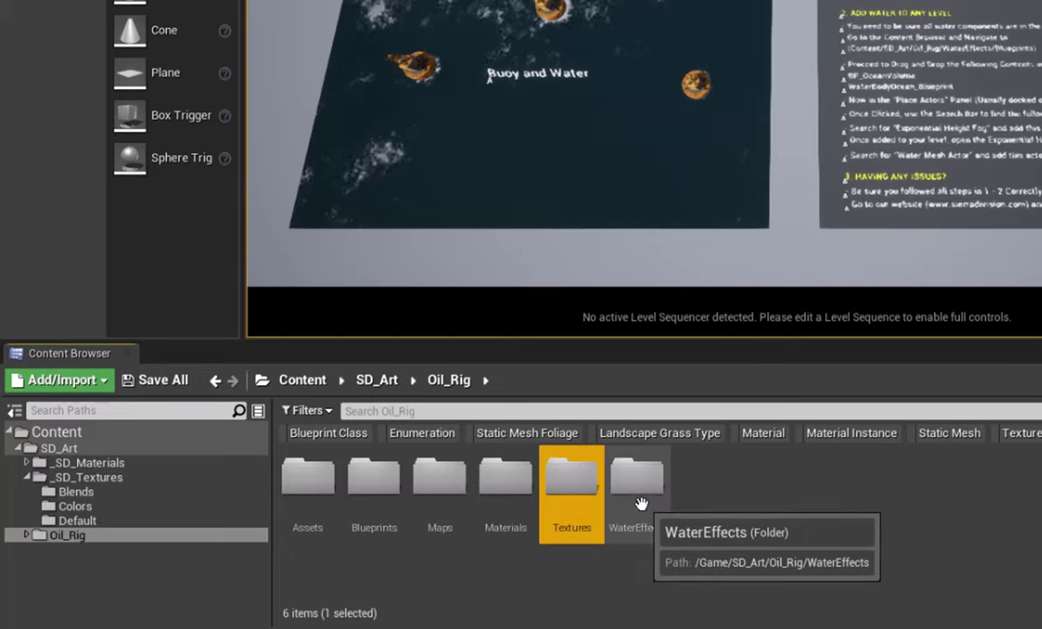
Open the Oil_Rig Textures folder and look over its Trims, Signs, Ocean and HDRI subfolders.
{"action": "left_click", "coordinate": [710, 496]}
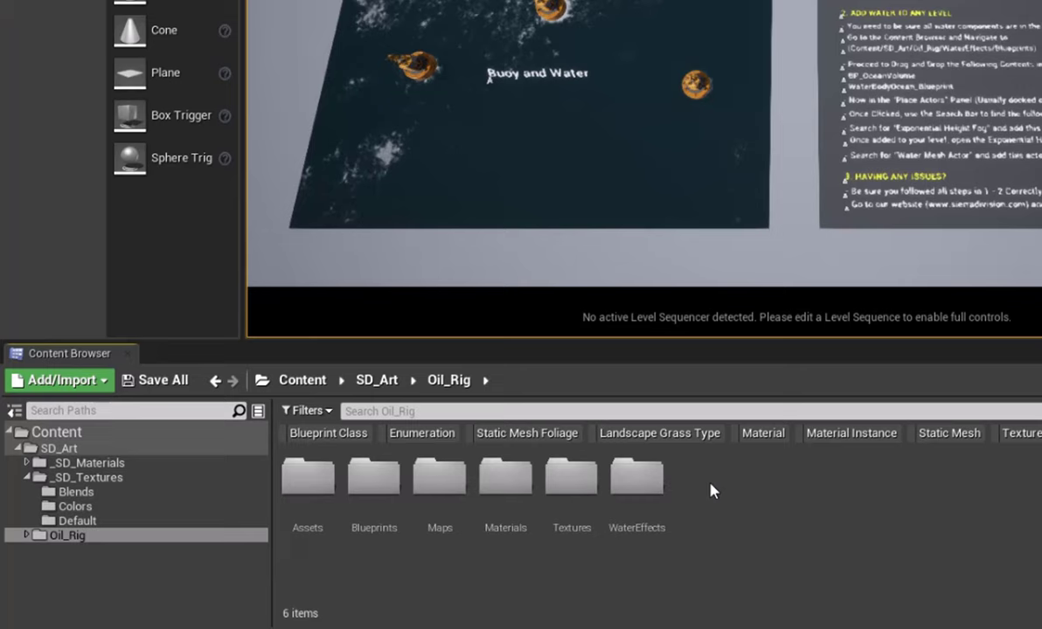
{"action": "left_click", "coordinate": [575, 472]}
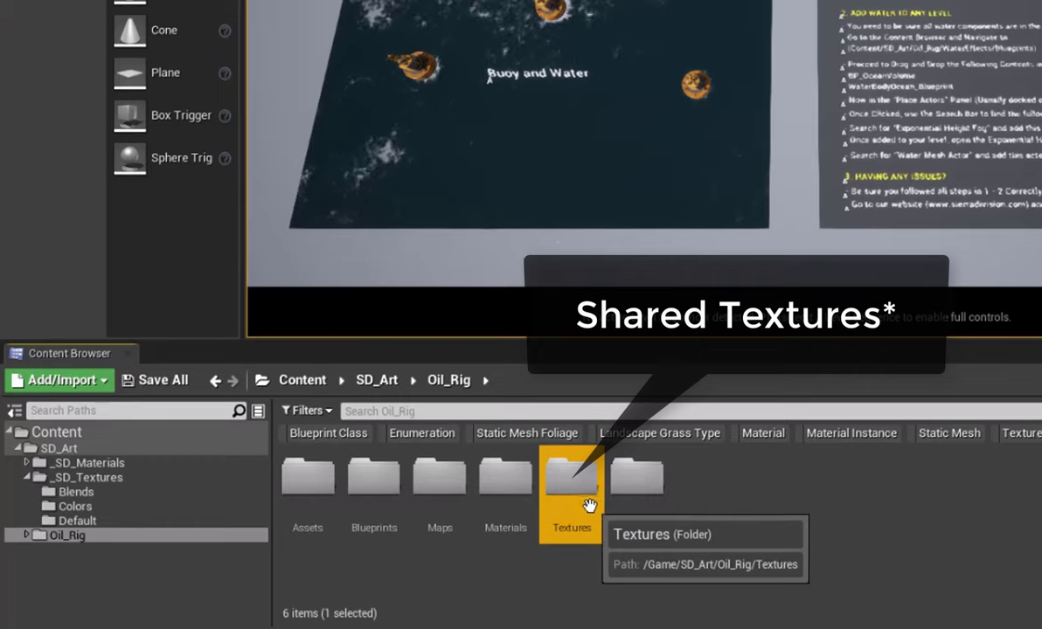
{"action": "double_click", "coordinate": [573, 493]}
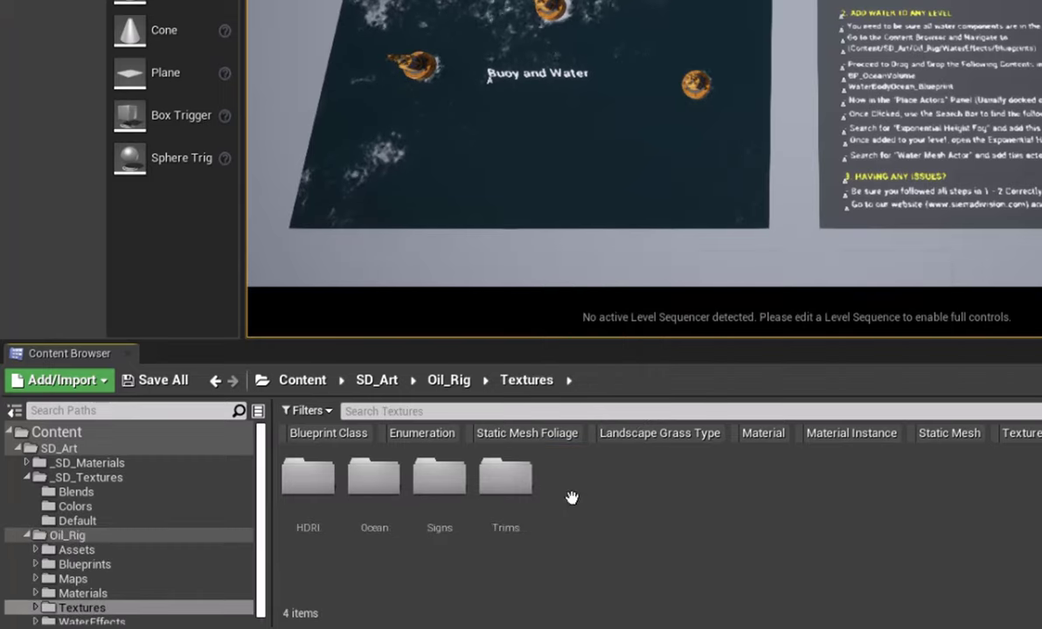
{"action": "left_click", "coordinate": [502, 522]}
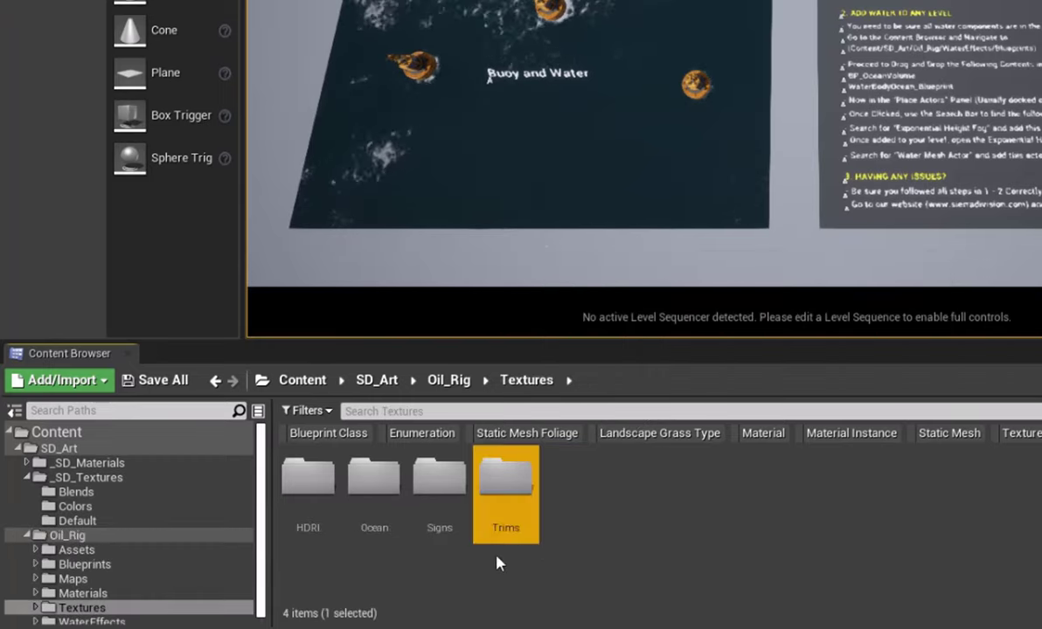
{"action": "left_click", "coordinate": [436, 463]}
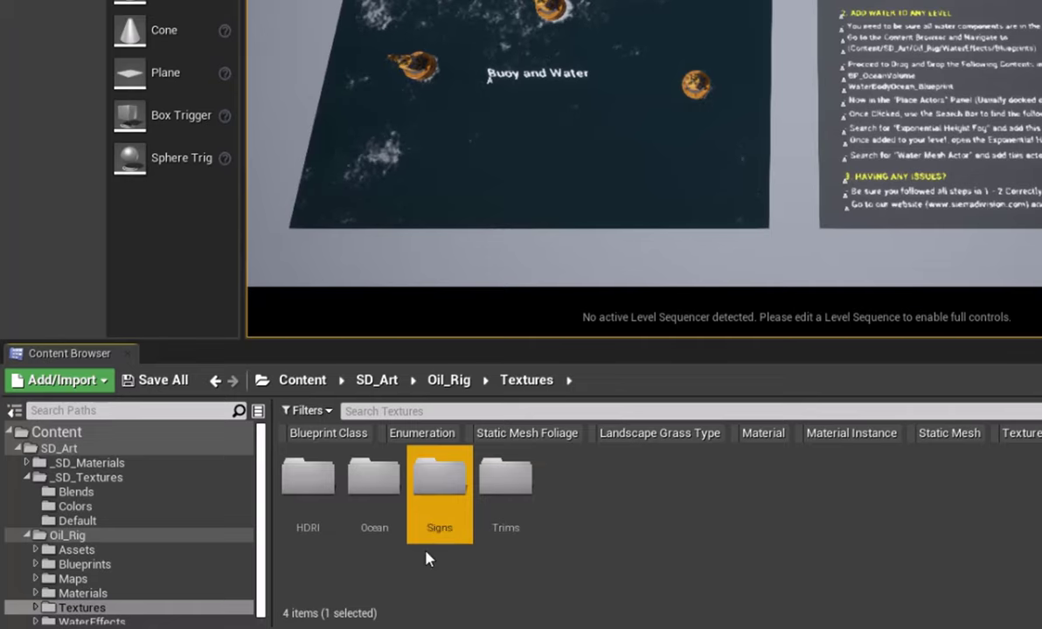
{"action": "left_click", "coordinate": [373, 466]}
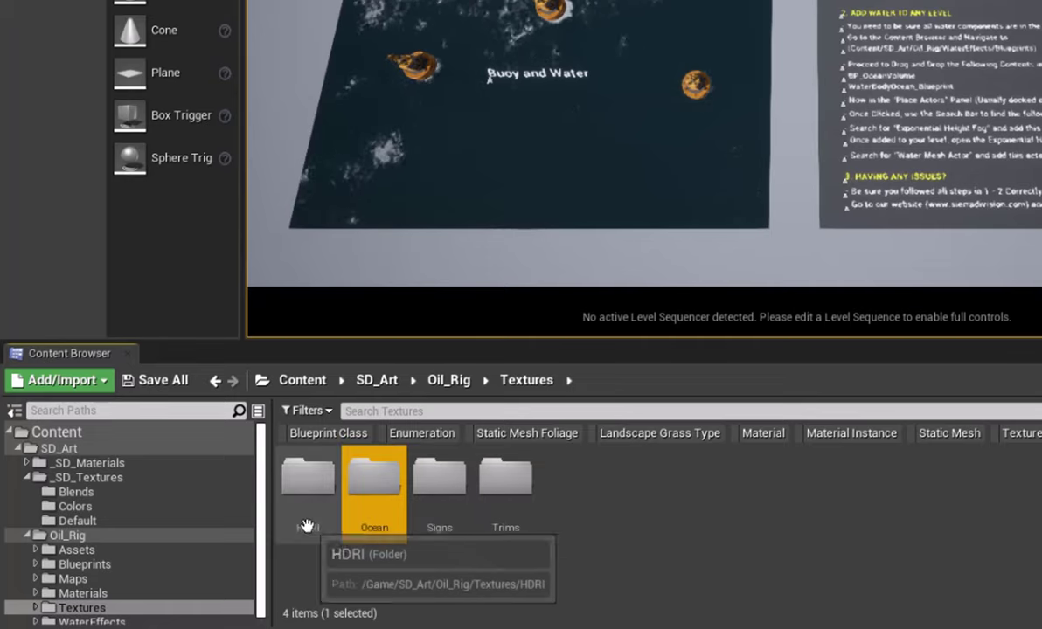
Go to the Oil_Rig Materials folder and look over its subfolders, including Grip_Floor and Signs.
{"action": "left_click", "coordinate": [94, 595]}
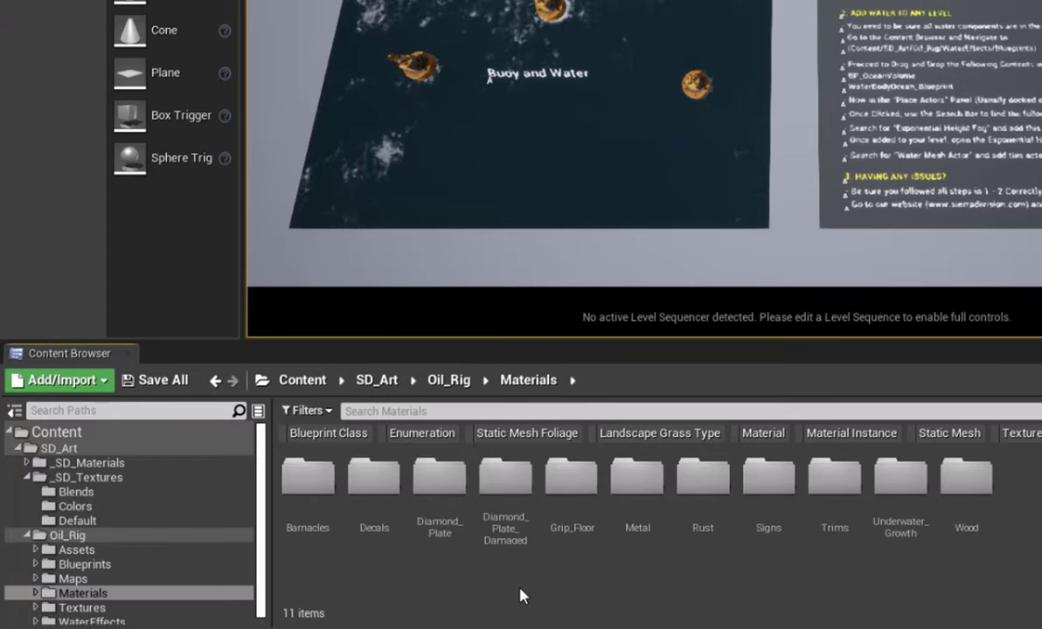
{"action": "left_click", "coordinate": [644, 549]}
{"action": "left_click", "coordinate": [600, 525]}
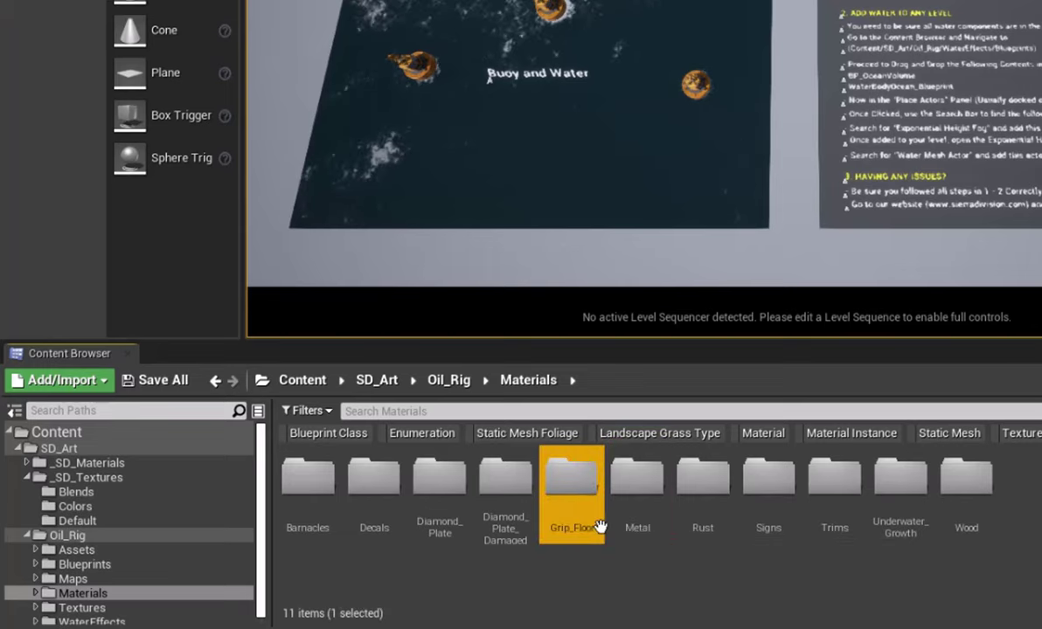
{"action": "left_click", "coordinate": [769, 529]}
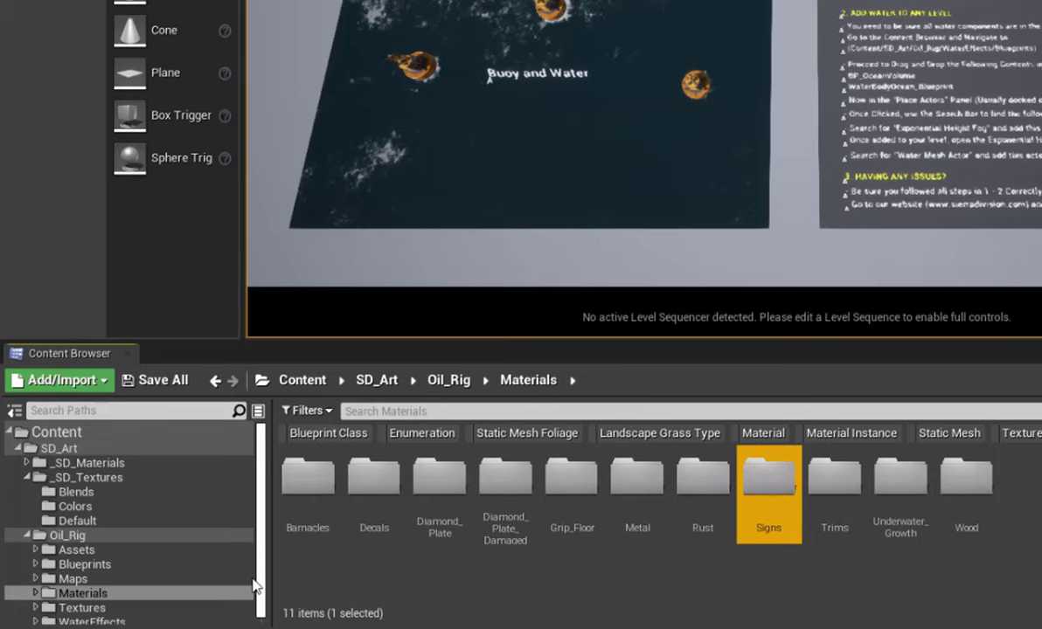
Go to the Oil_Rig Assets folder and look through all of its asset subfolders.
{"action": "left_click", "coordinate": [93, 553]}
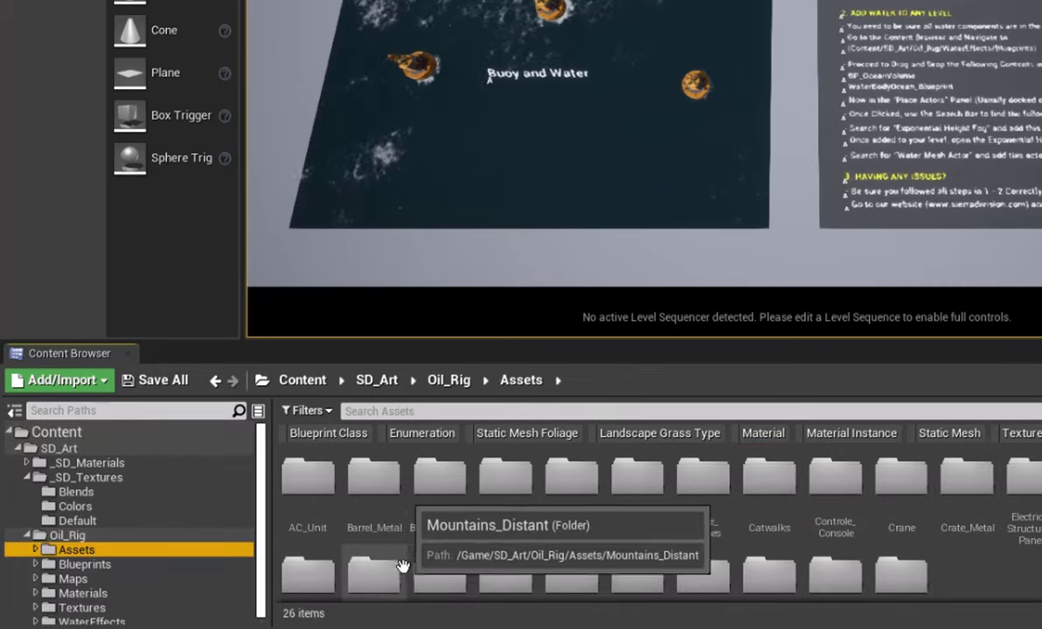
{"action": "scroll", "coordinate": [437, 535], "scroll_direction": "down", "scroll_amount": 2}
{"action": "scroll", "coordinate": [360, 457], "scroll_direction": "up", "scroll_amount": 1}
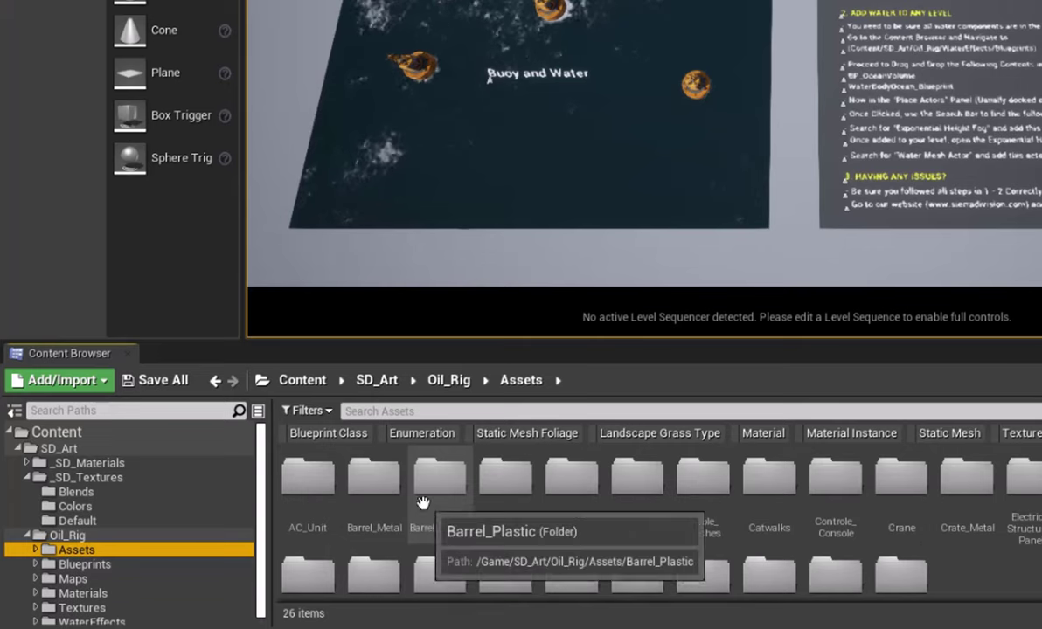
{"action": "scroll", "coordinate": [421, 501], "scroll_direction": "down", "scroll_amount": 1}
{"action": "scroll", "coordinate": [572, 554], "scroll_direction": "up", "scroll_amount": 1}
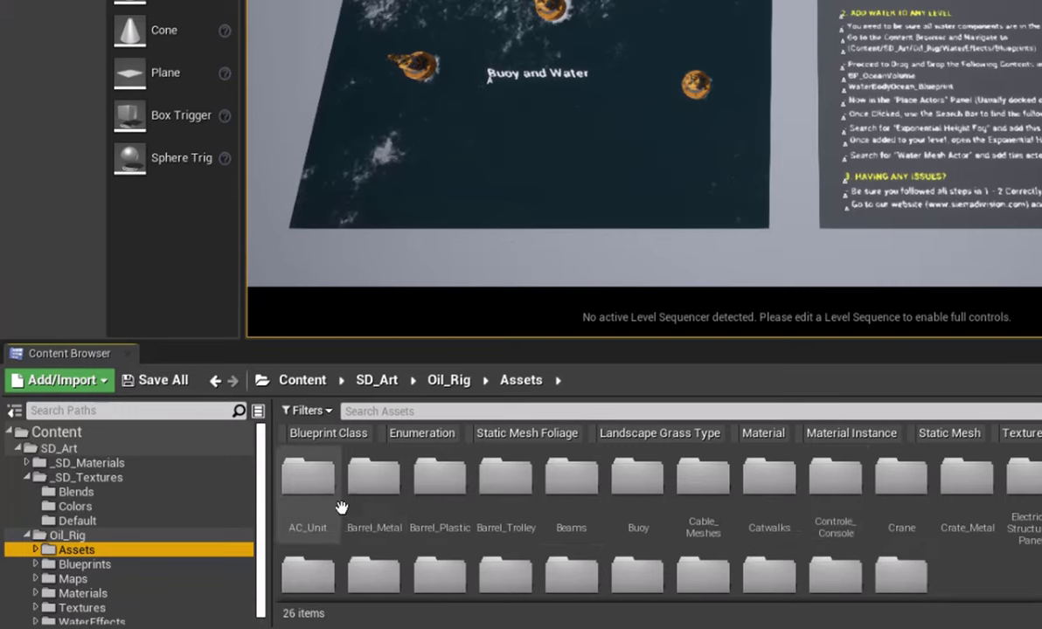
Open the AC_Unit asset folder and look over its main unit, vent corner and vent end static meshes.
{"action": "double_click", "coordinate": [309, 484]}
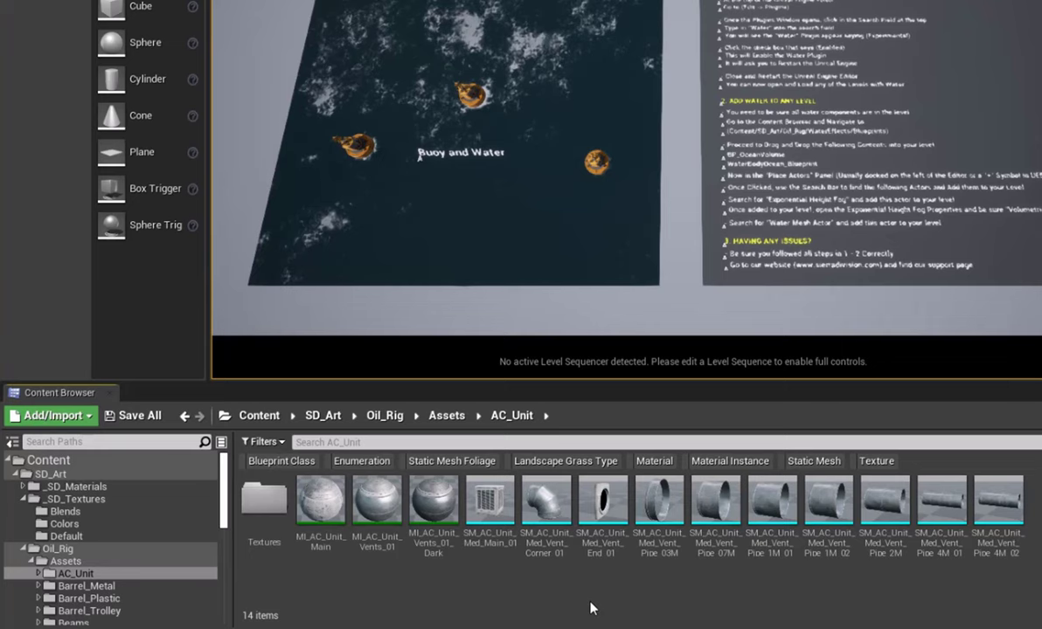
{"action": "left_click", "coordinate": [486, 511]}
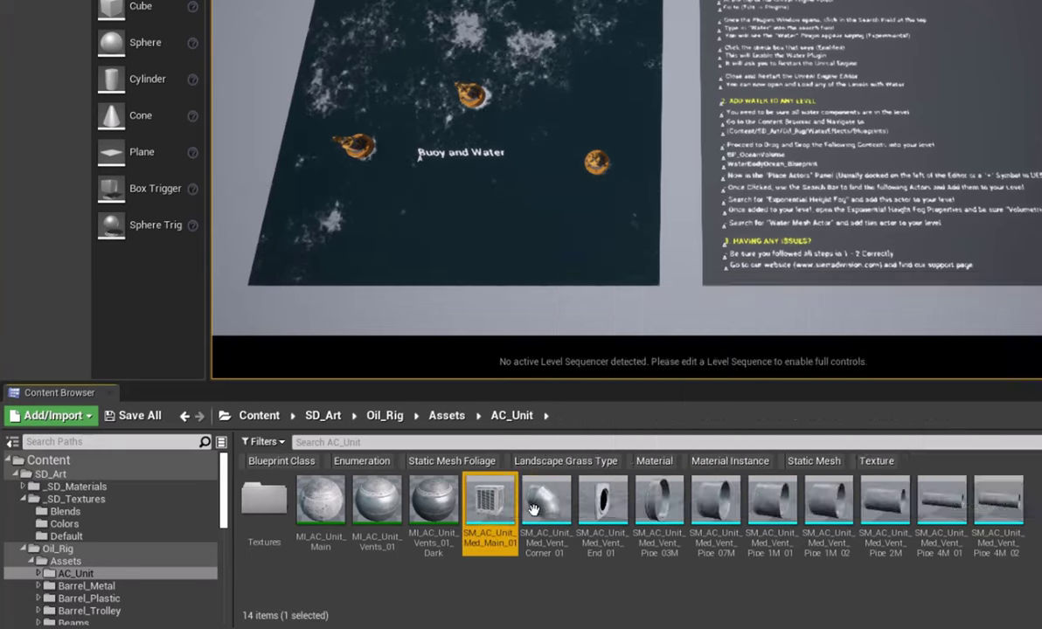
{"action": "left_click", "coordinate": [546, 502]}
{"action": "left_click", "coordinate": [603, 503]}
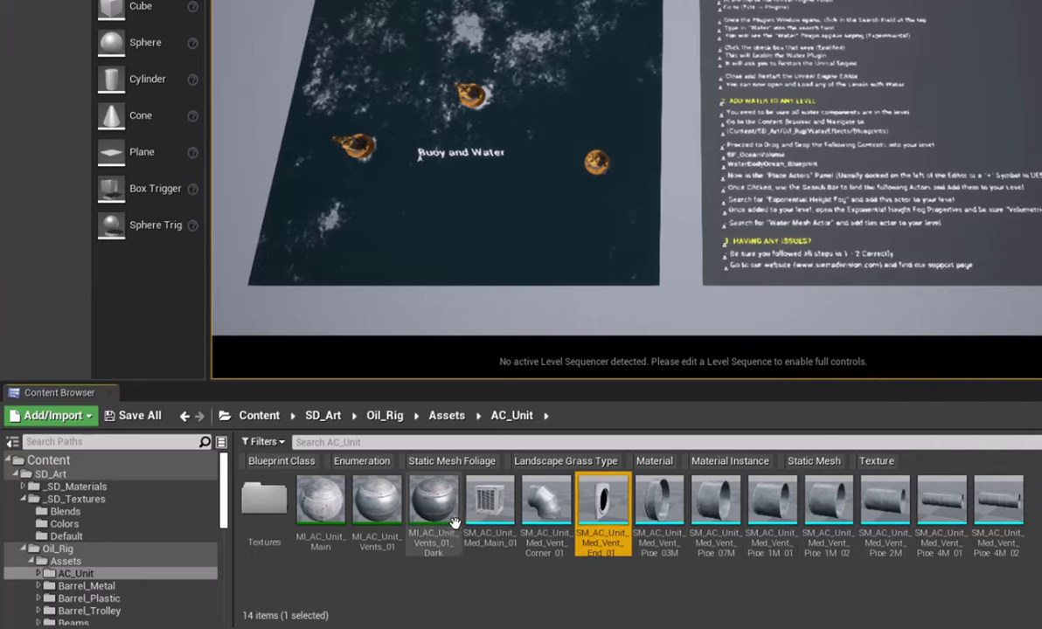
Examine which meshes use MI_AC_Unit_Vents_01 in the Reference Viewer, and close the viewer.
{"action": "left_click", "coordinate": [376, 503]}
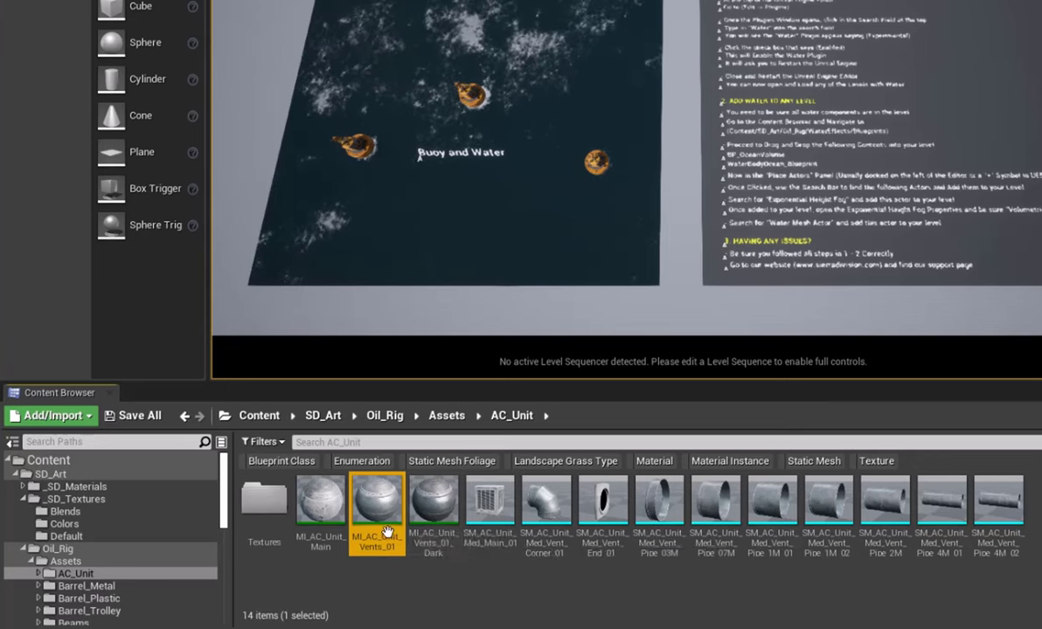
{"action": "right_click", "coordinate": [377, 533]}
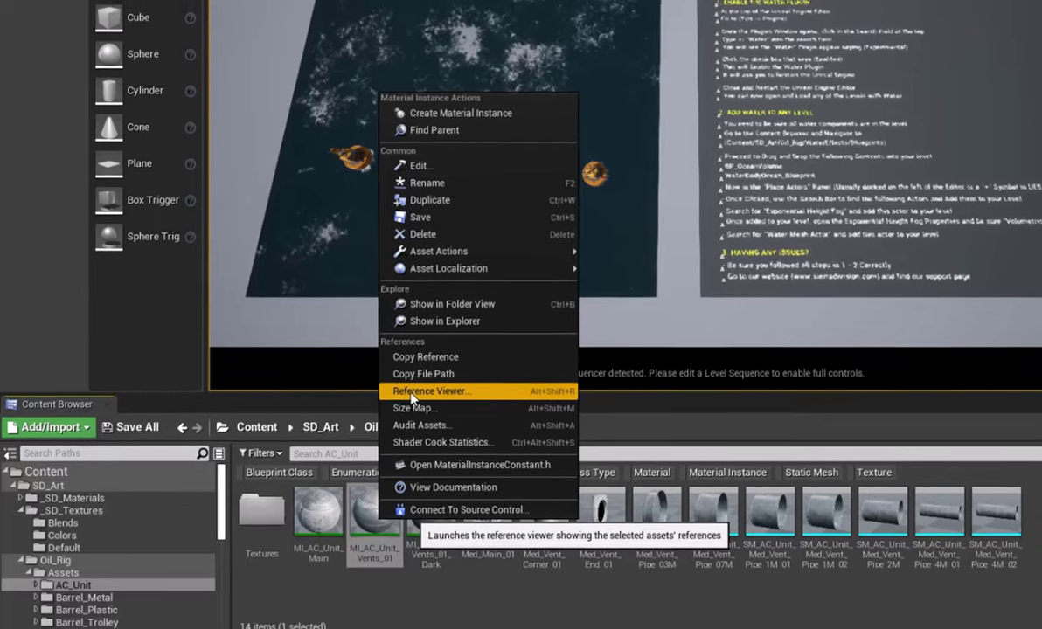
{"action": "left_click", "coordinate": [420, 379]}
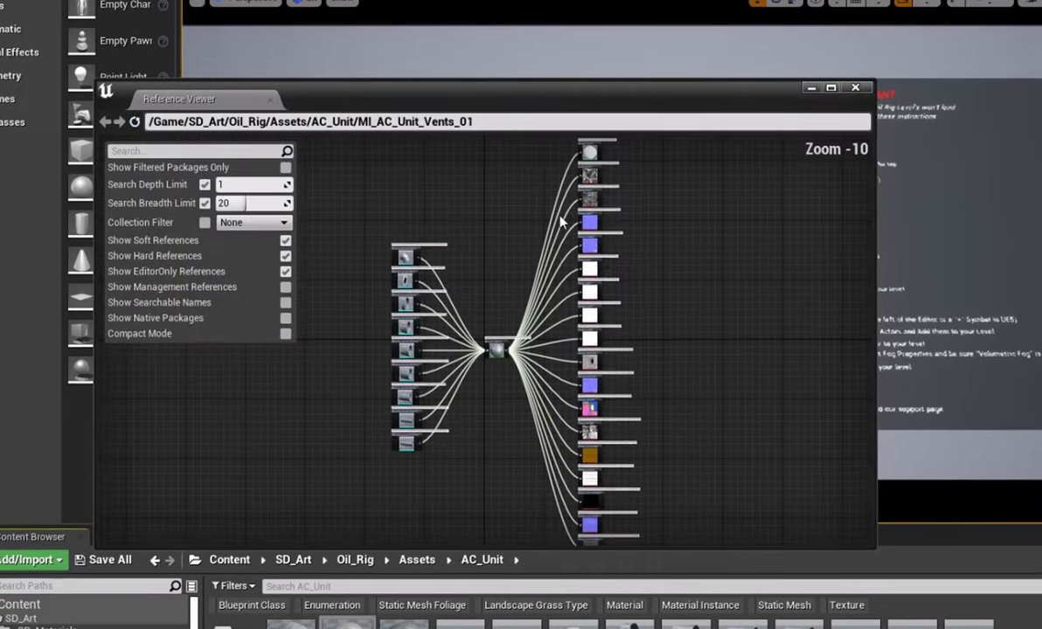
{"action": "scroll", "coordinate": [602, 302], "scroll_direction": "up", "scroll_amount": 7}
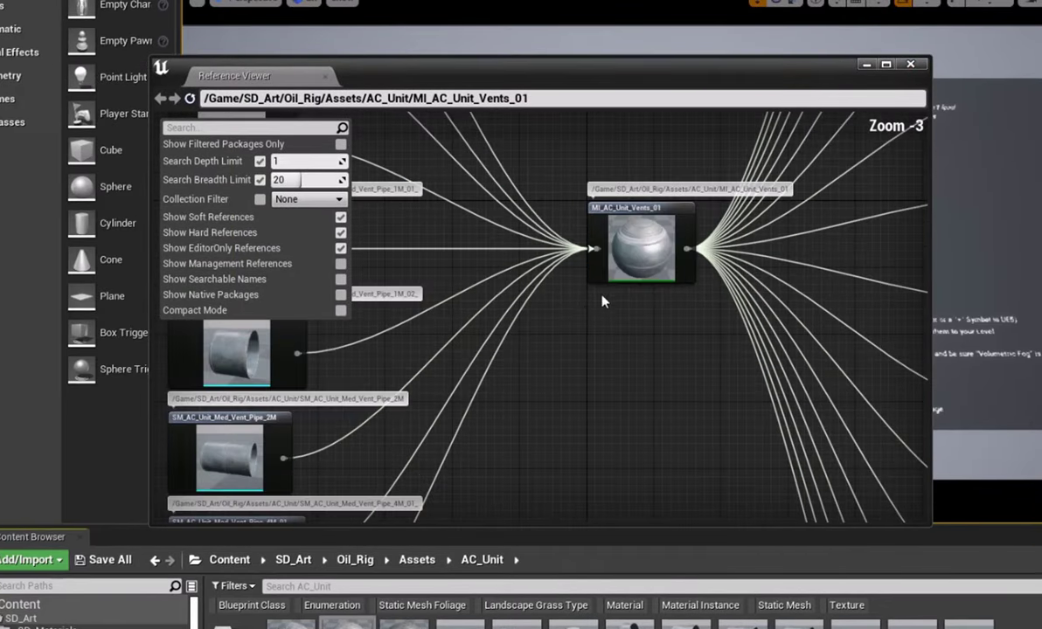
{"action": "right_click_drag", "start_coordinate": [531, 232], "coordinate": [749, 385]}
{"action": "right_click_drag", "start_coordinate": [598, 165], "coordinate": [683, 433]}
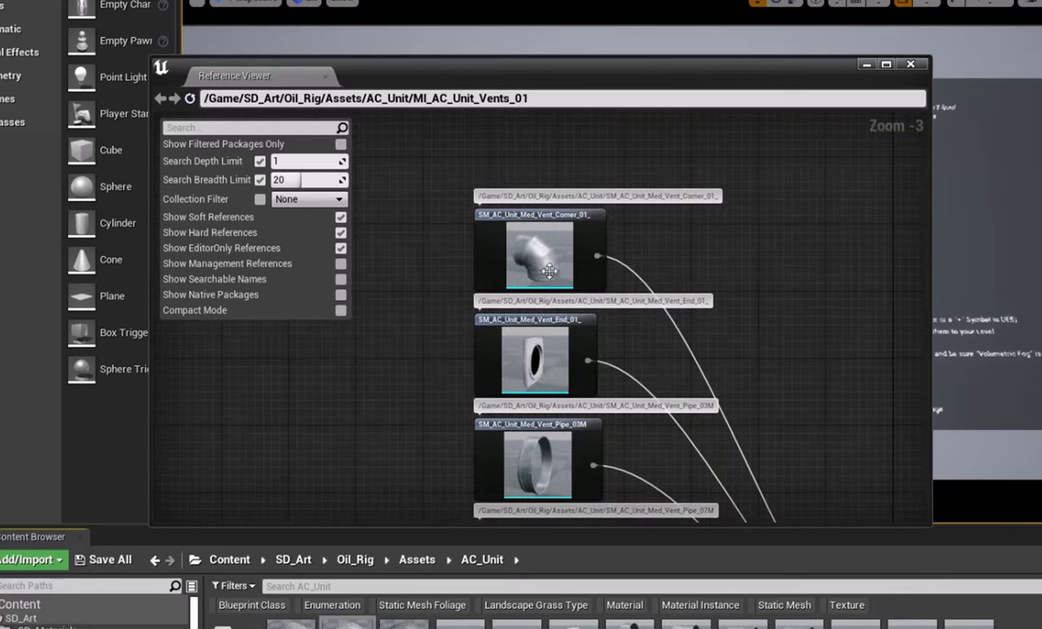
{"action": "right_click_drag", "start_coordinate": [552, 365], "coordinate": [437, 567]}
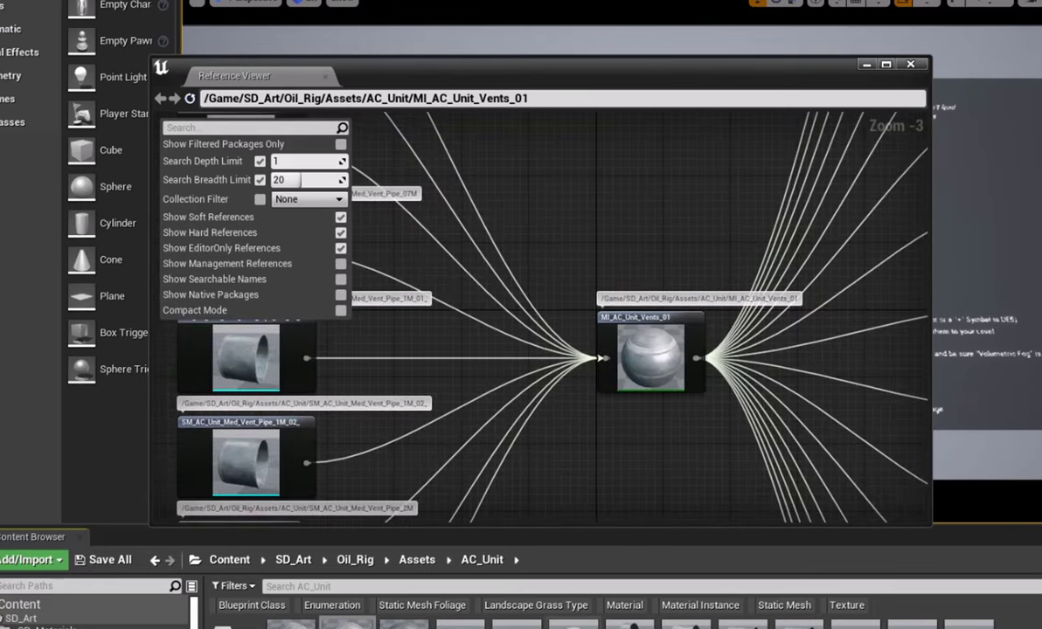
{"action": "left_click", "coordinate": [910, 64]}
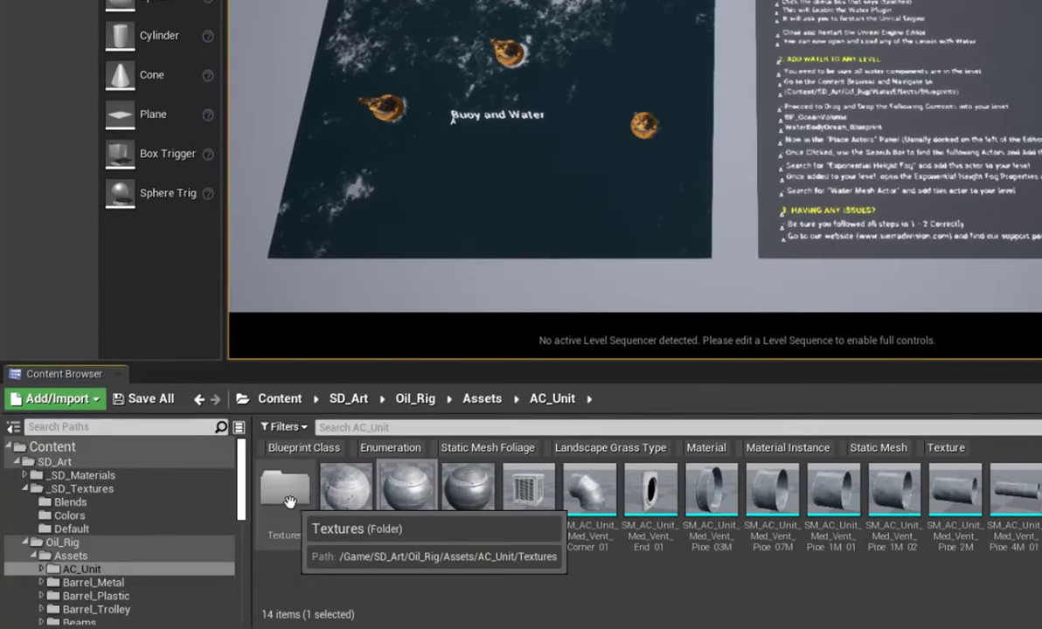
Open AC_Unit's Textures subfolder and look over the main unit's Normal and ORM textures.
{"action": "double_click", "coordinate": [286, 494]}
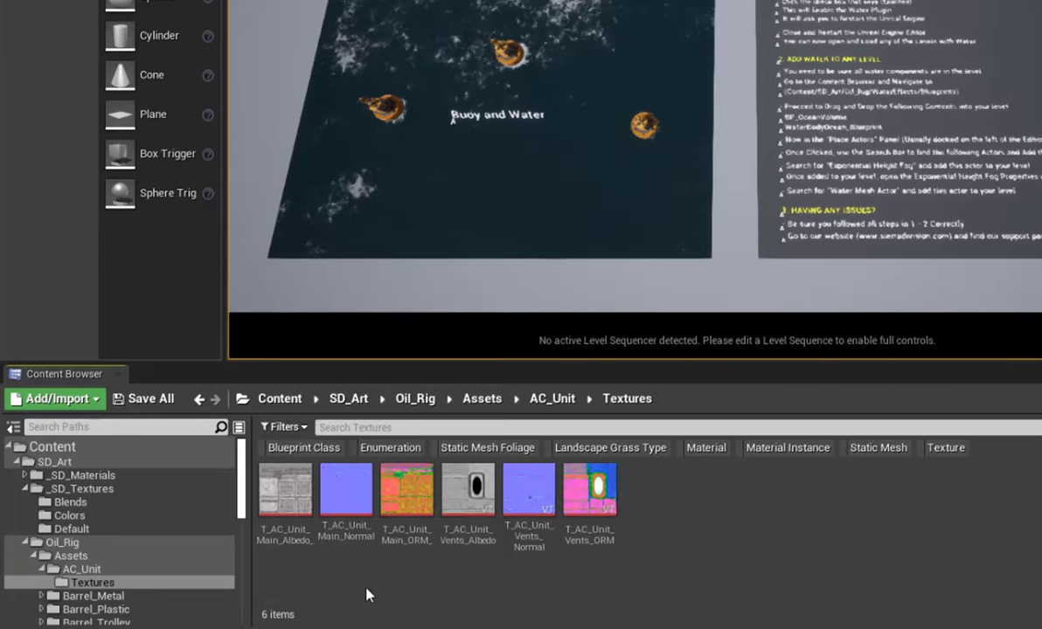
{"action": "left_click", "coordinate": [348, 502]}
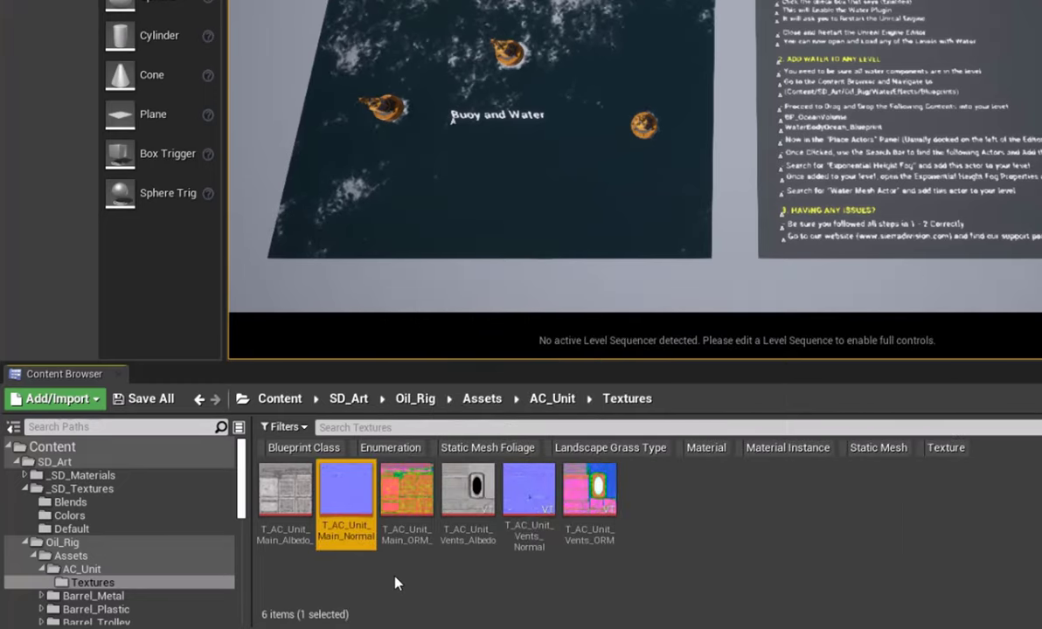
{"action": "left_click", "coordinate": [409, 529]}
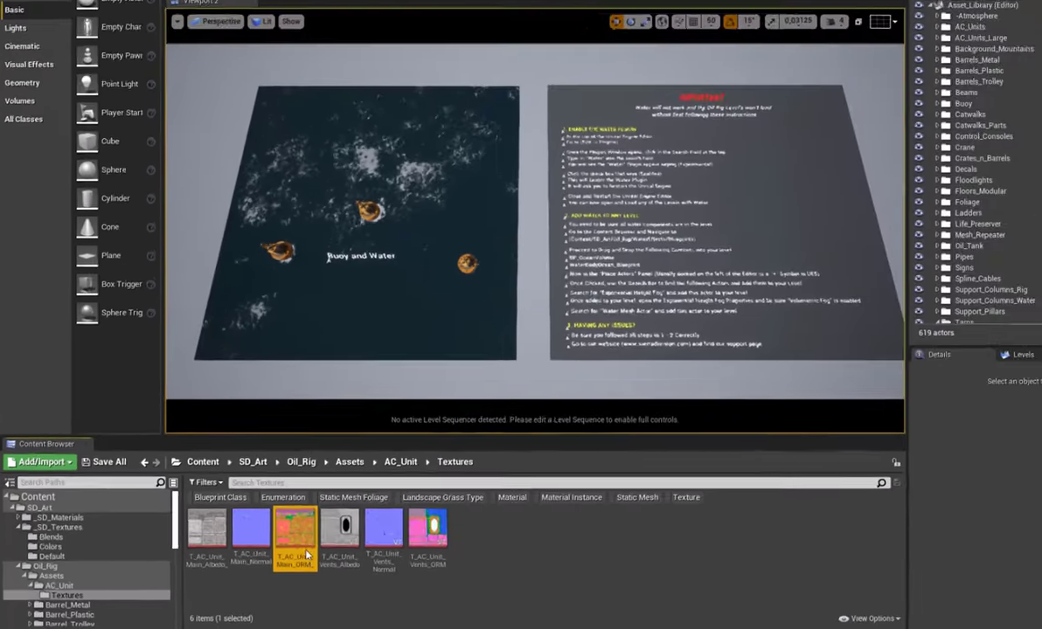
Open the T_AC_Unit_Main_ORM_ texture and isolate its red channel by hiding green, blue and alpha.
{"action": "double_click", "coordinate": [306, 554]}
{"action": "left_click_drag", "start_coordinate": [293, 113], "coordinate": [319, 79]}
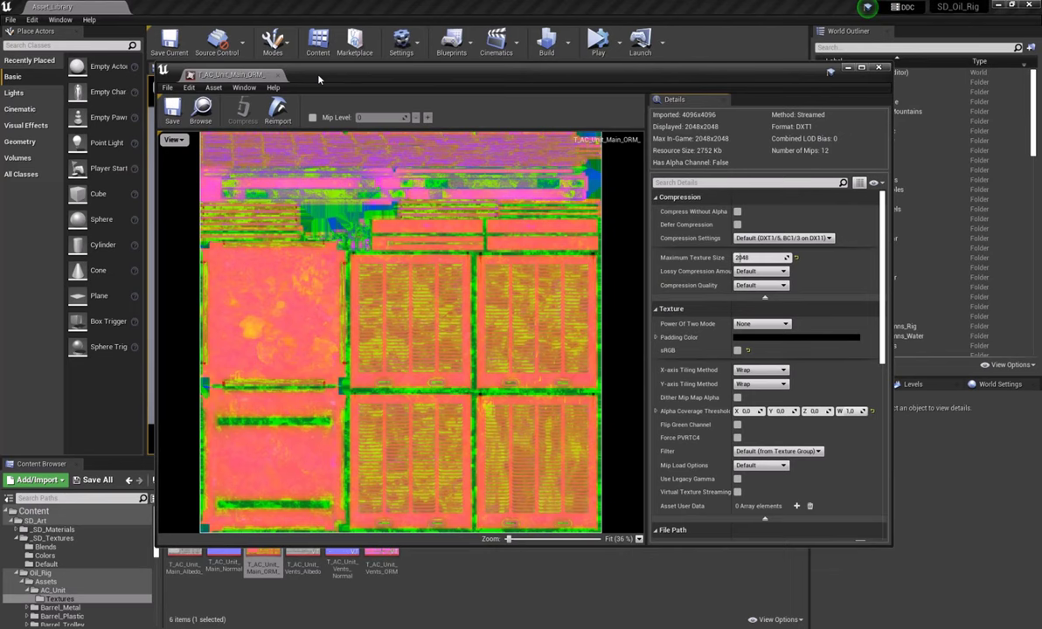
{"action": "left_click", "coordinate": [174, 141]}
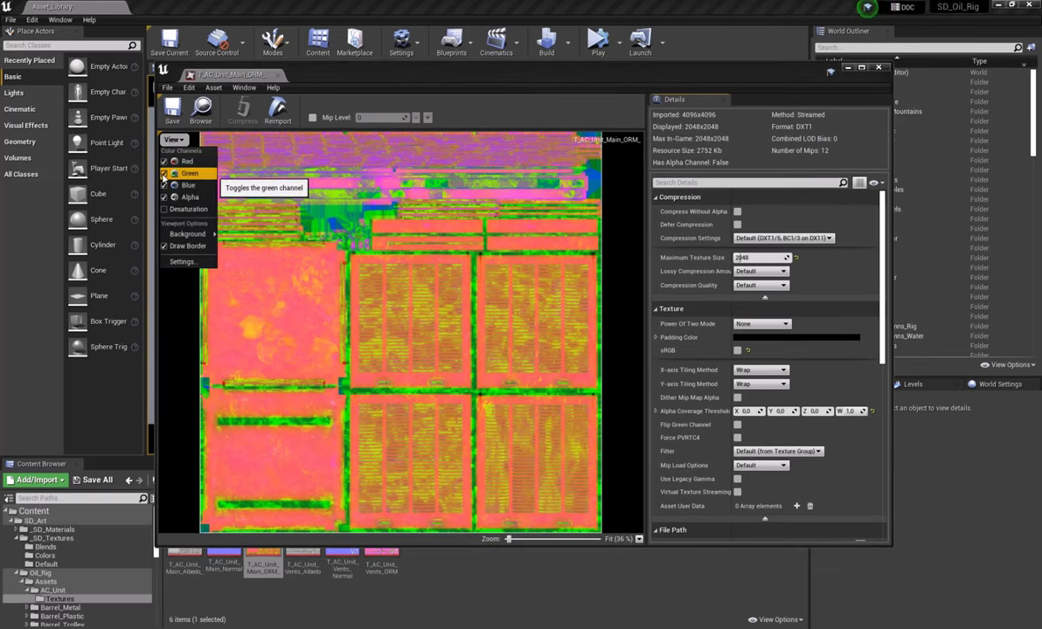
{"action": "left_click", "coordinate": [164, 173]}
{"action": "left_click", "coordinate": [165, 186]}
{"action": "left_click", "coordinate": [164, 197]}
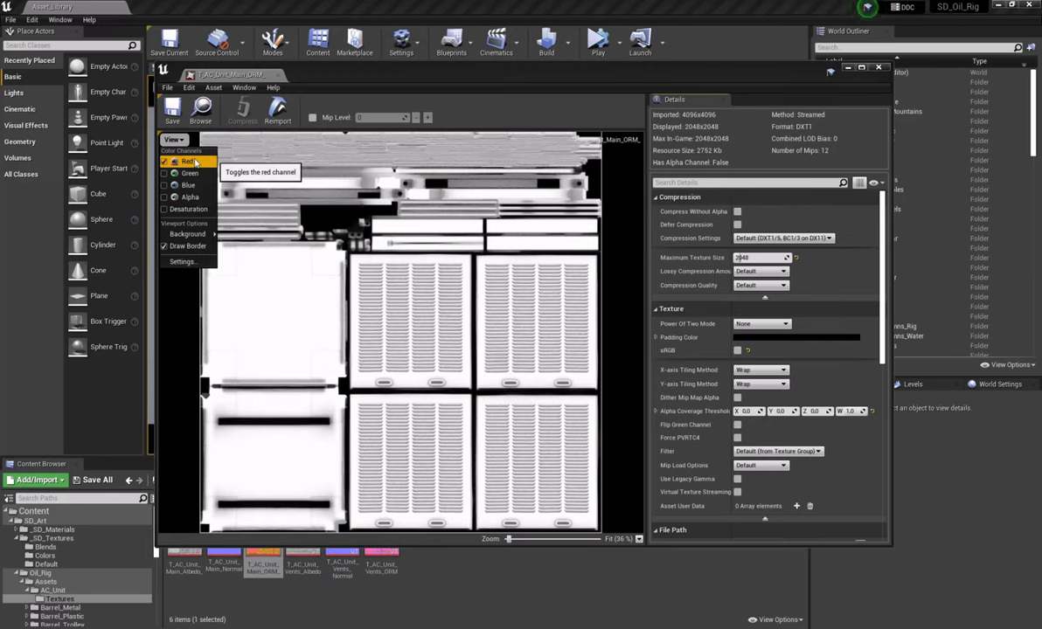
View the ORM texture's green channel alone and its blue channel alone, and close the texture.
{"action": "left_click", "coordinate": [164, 161]}
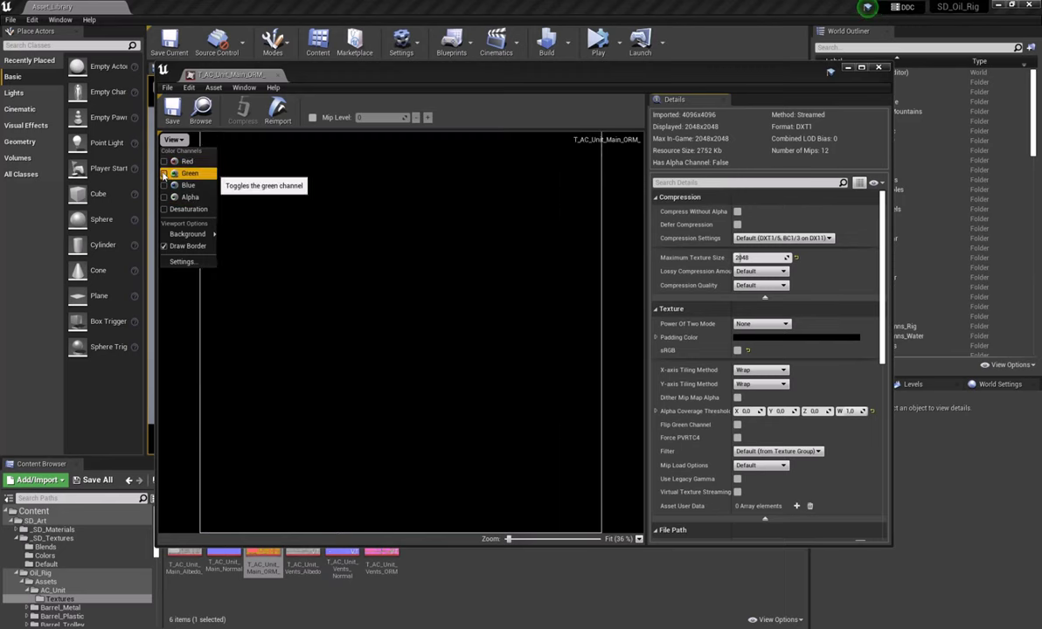
{"action": "left_click", "coordinate": [164, 173]}
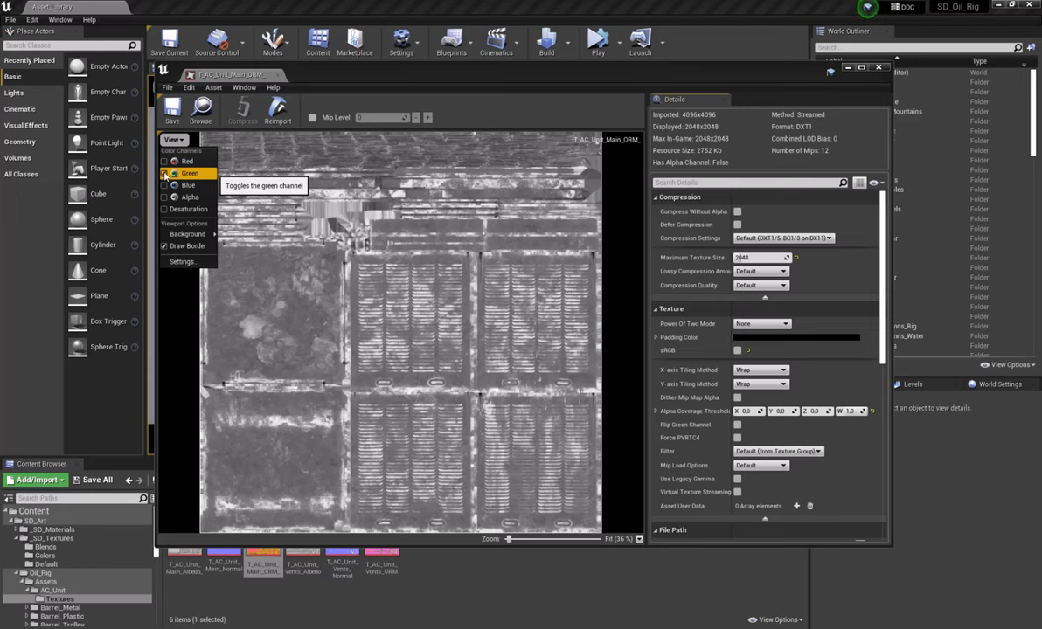
{"action": "left_click", "coordinate": [164, 173]}
{"action": "left_click", "coordinate": [164, 186]}
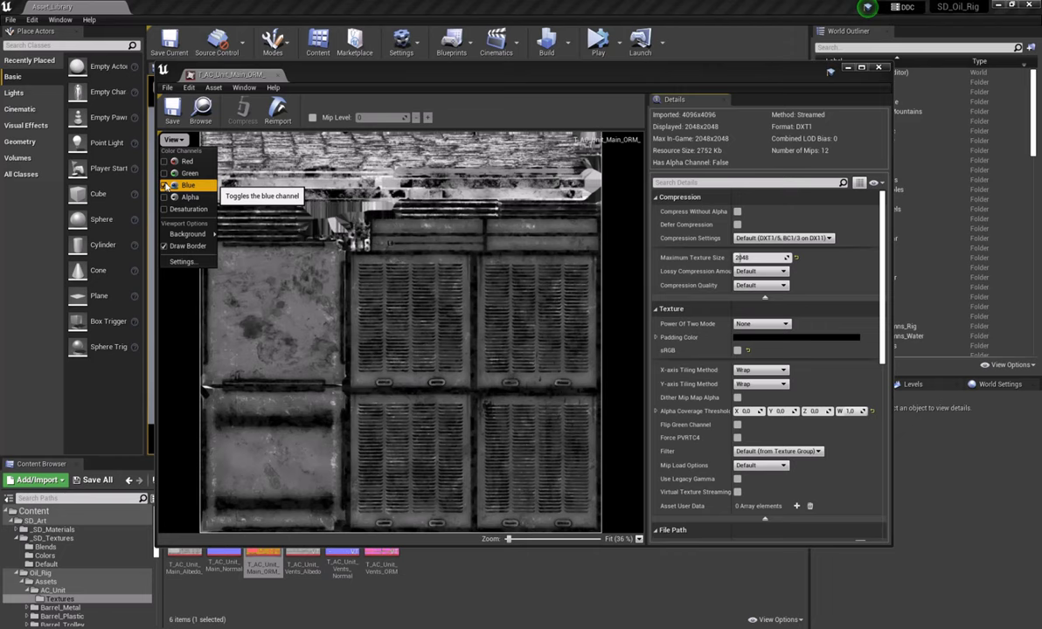
{"action": "left_click", "coordinate": [276, 74]}
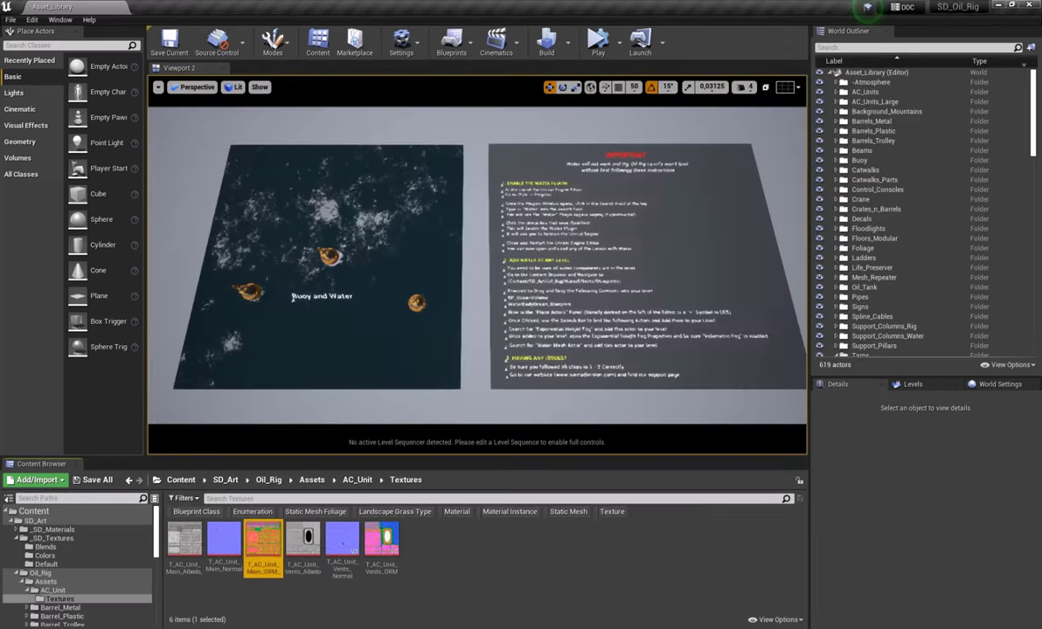
Return to the AC_Unit folder, open the MI_AC_Unit_Main material instance and review its Texture_Set1 parameters.
{"action": "left_click", "coordinate": [52, 591]}
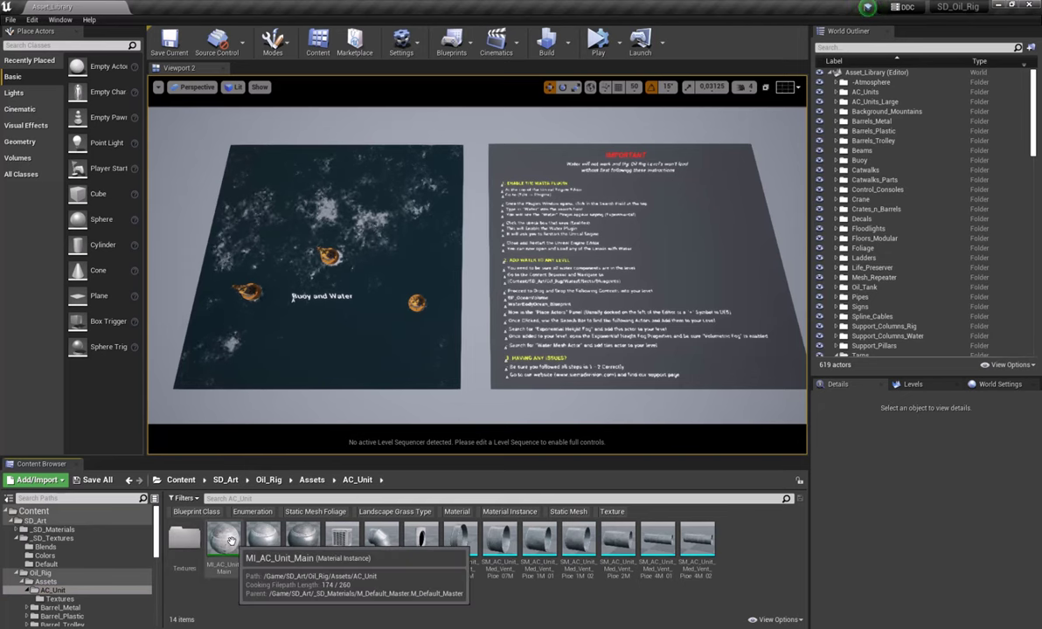
{"action": "double_click", "coordinate": [224, 543]}
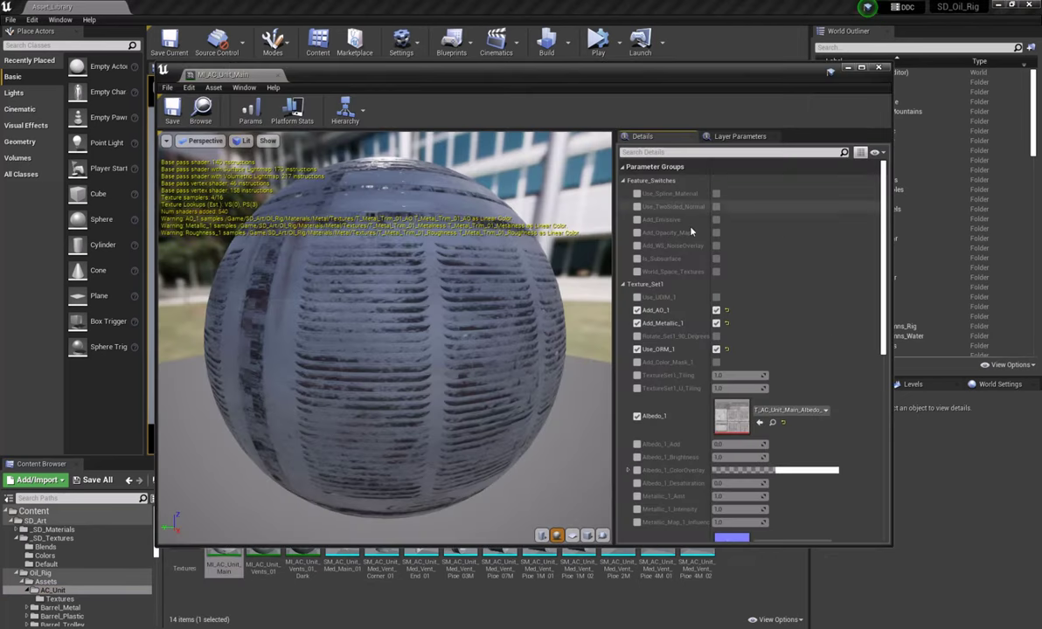
{"action": "left_click_drag", "start_coordinate": [886, 192], "coordinate": [885, 239]}
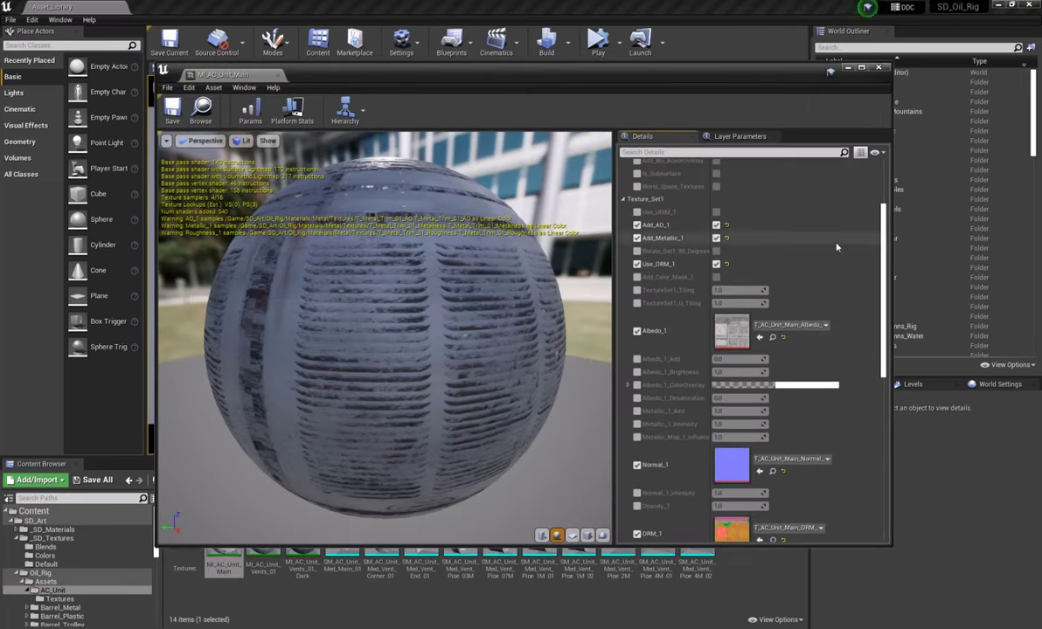
Turn off Use_ORM_1 in MI_AC_Unit_Main and review the separate AO, Metallic and Roughness texture slots.
{"action": "left_click", "coordinate": [716, 264]}
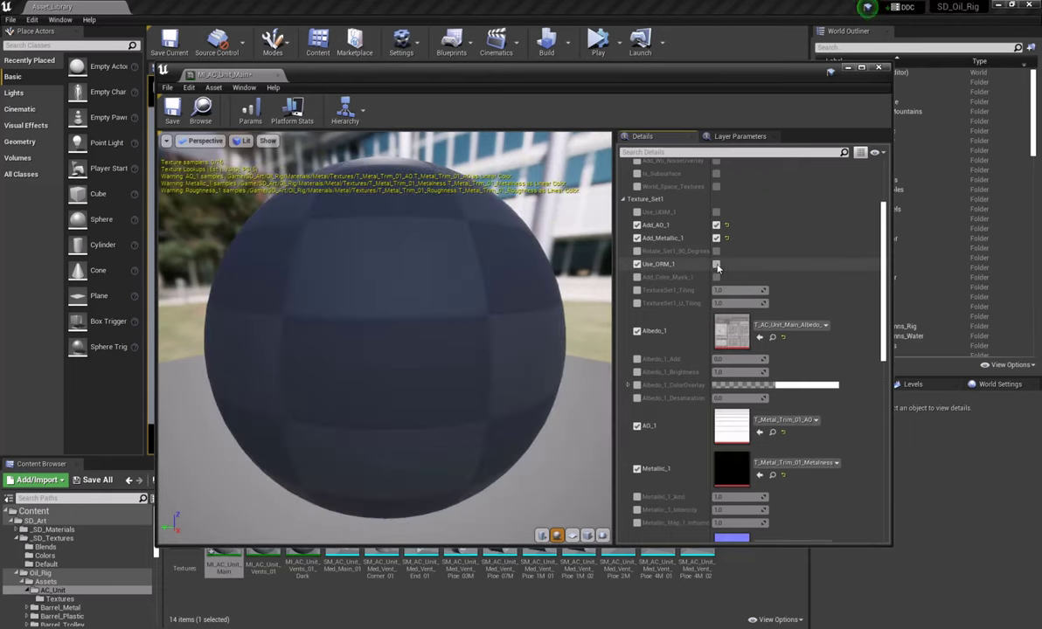
{"action": "scroll", "coordinate": [884, 341], "scroll_direction": "down", "scroll_amount": 3}
{"action": "scroll", "coordinate": [884, 341], "scroll_direction": "down", "scroll_amount": 2}
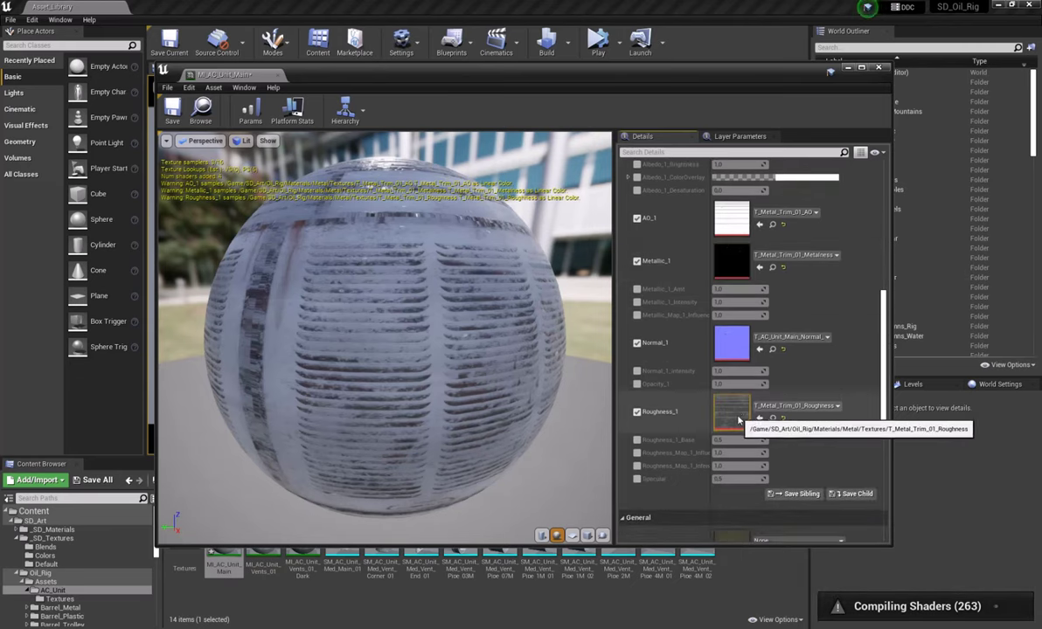
{"action": "left_click_drag", "start_coordinate": [884, 347], "coordinate": [891, 270]}
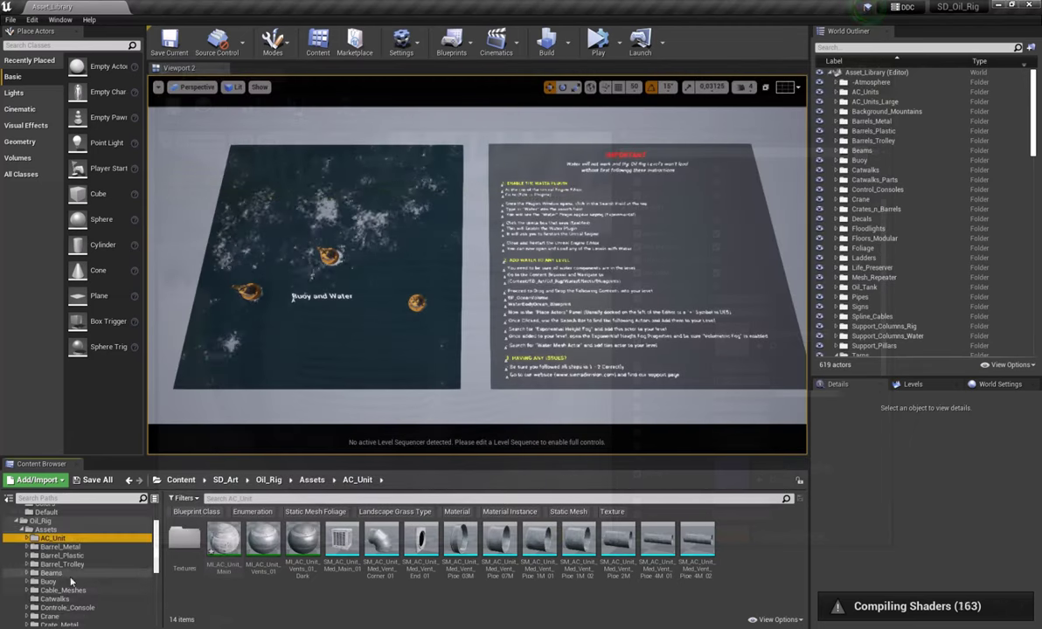
Go back up to the Oil_Rig folder and open its Blueprints subfolder.
{"action": "scroll", "coordinate": [71, 582], "scroll_direction": "up", "scroll_amount": 3}
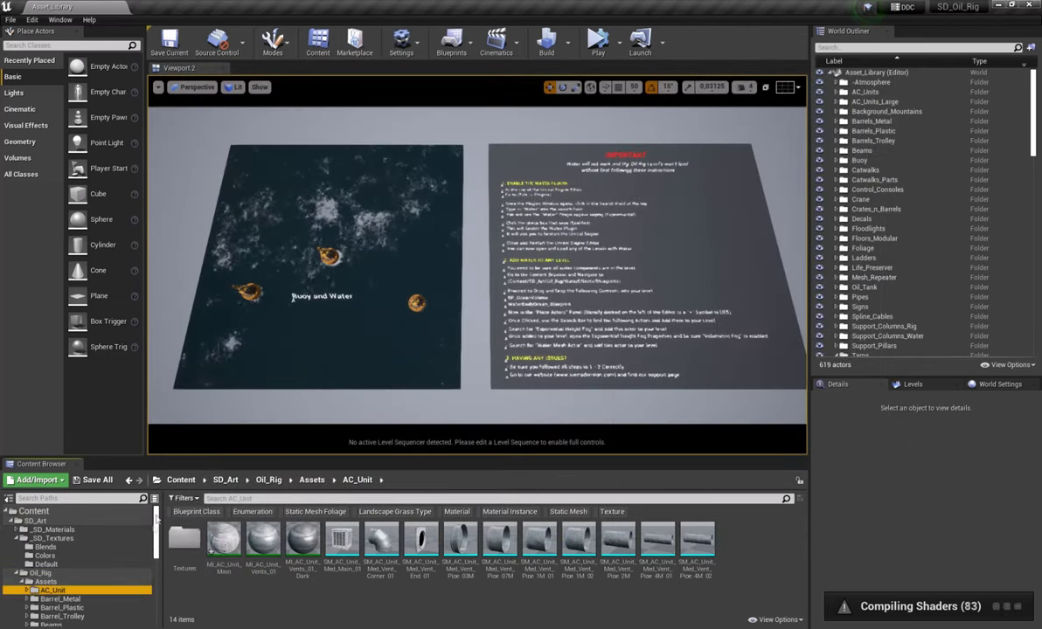
{"action": "left_click", "coordinate": [70, 573]}
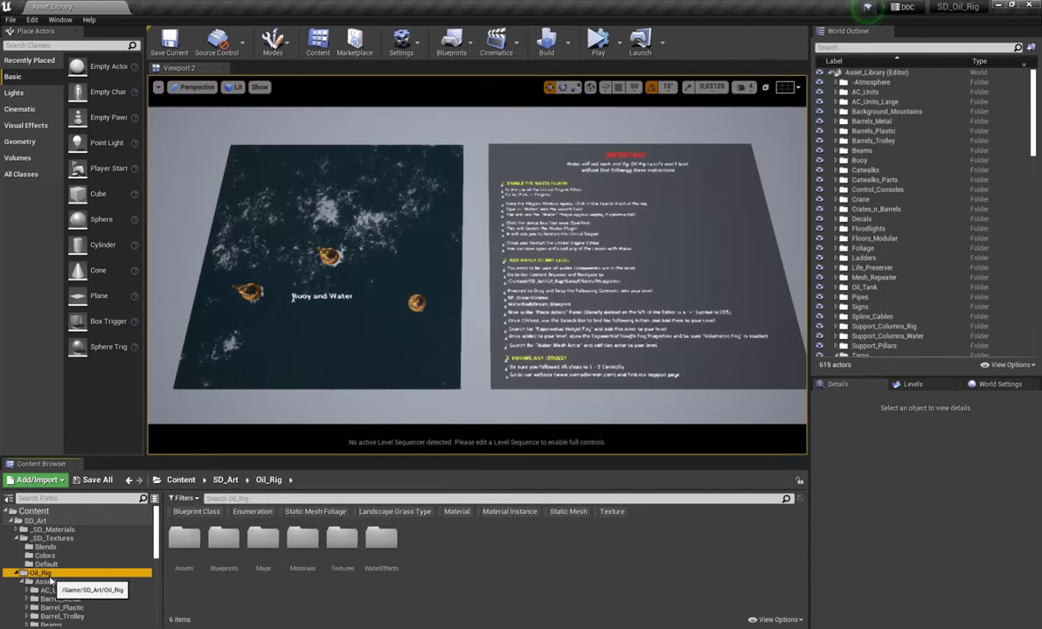
{"action": "left_click", "coordinate": [232, 602]}
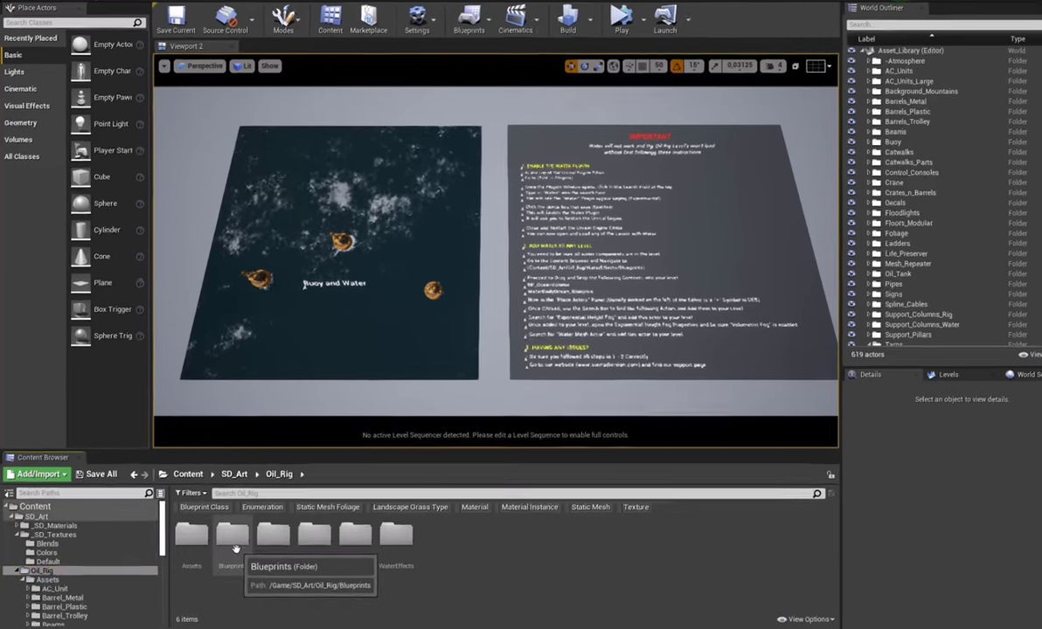
{"action": "double_click", "coordinate": [233, 543]}
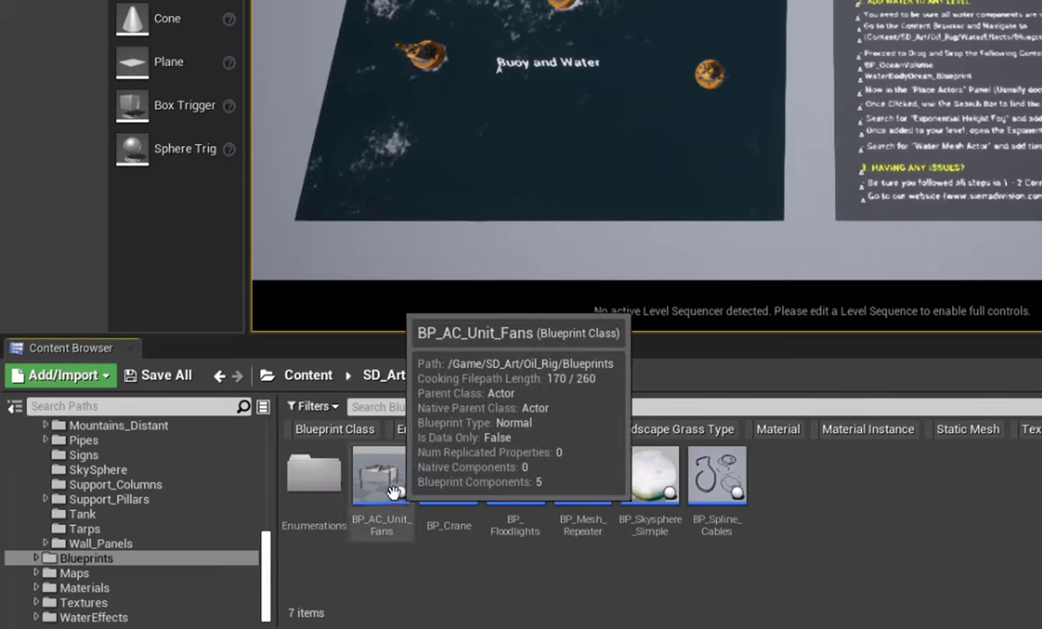
Look over the Oil_Rig blueprint classes, singling out BP_AC_Unit_Fans, BP_Crane, BP_Floodlights and BP_Mesh_Repeater.
{"action": "left_click", "coordinate": [448, 479]}
{"action": "left_click_drag", "start_coordinate": [265, 567], "coordinate": [266, 540]}
{"action": "scroll", "coordinate": [251, 506], "scroll_direction": "down", "scroll_amount": 3}
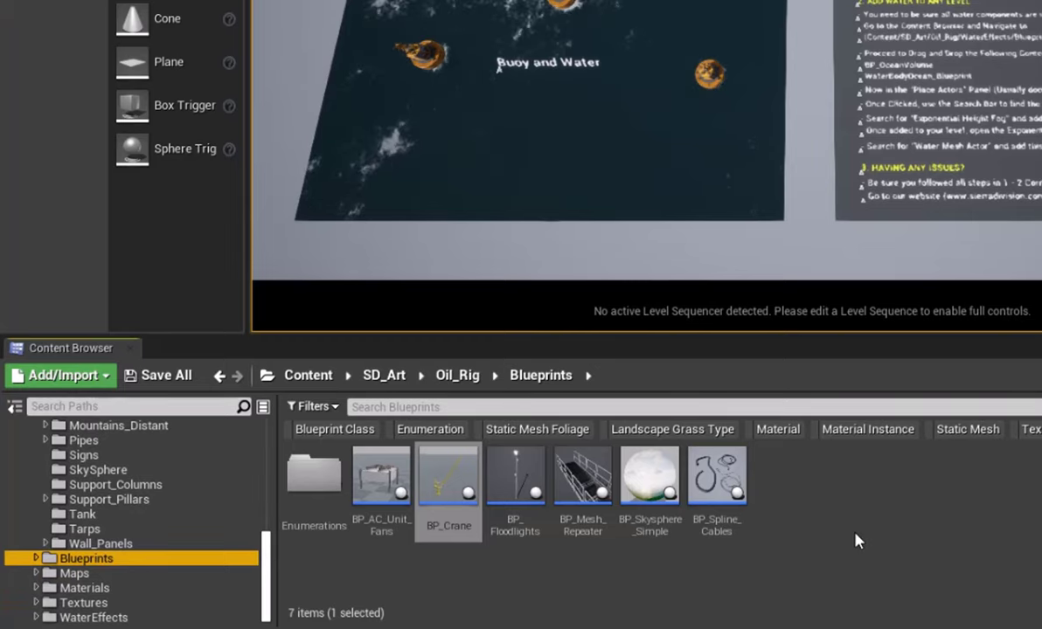
{"action": "mouse_move", "coordinate": [444, 493]}
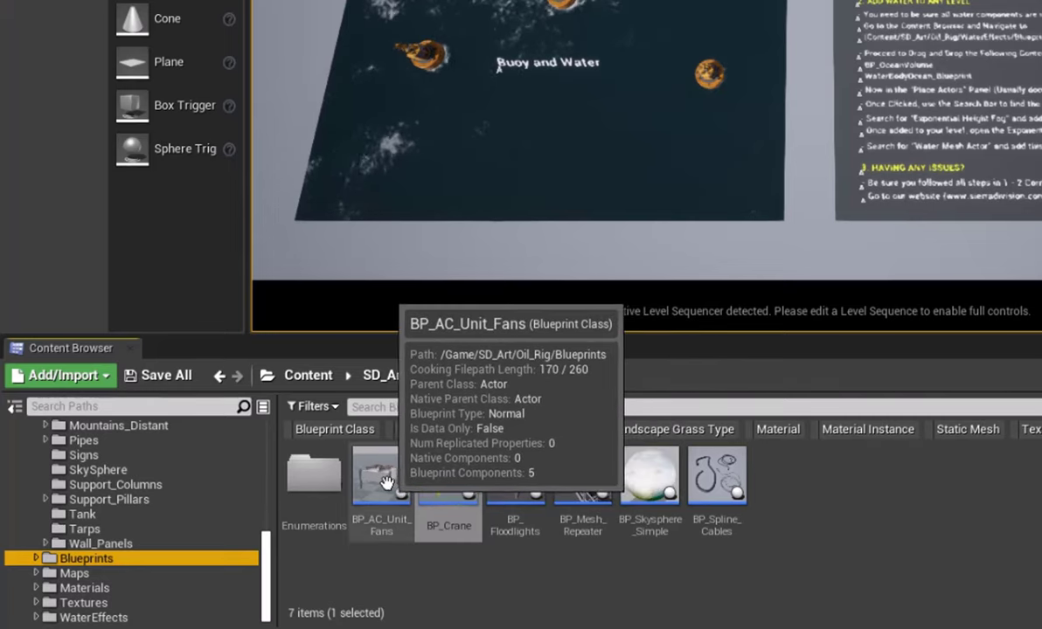
{"action": "left_click", "coordinate": [384, 480]}
{"action": "left_click", "coordinate": [437, 485]}
{"action": "left_click", "coordinate": [516, 485]}
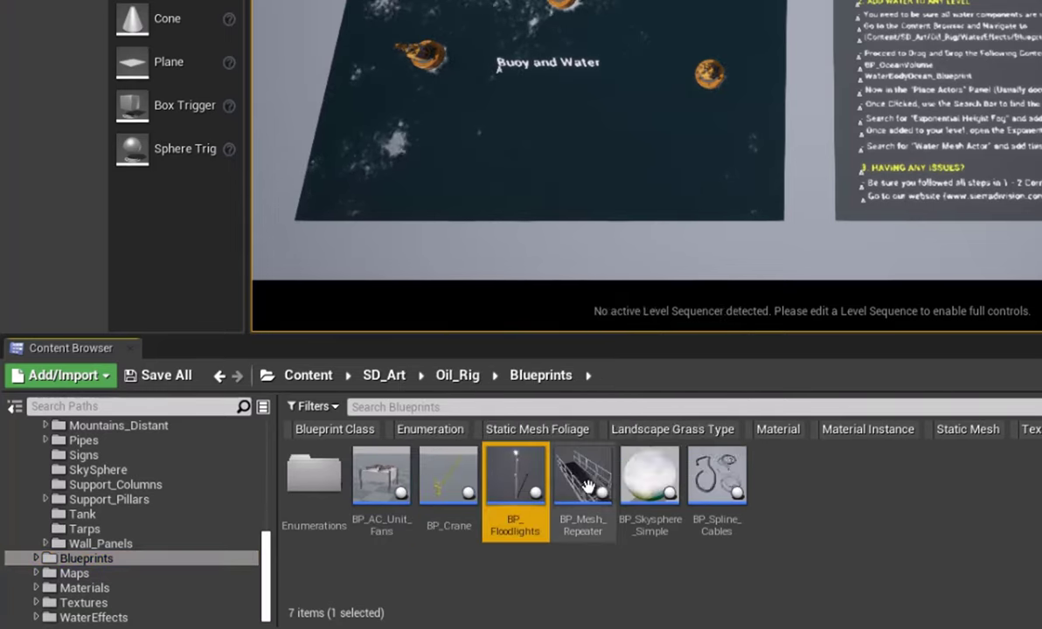
{"action": "left_click", "coordinate": [593, 486]}
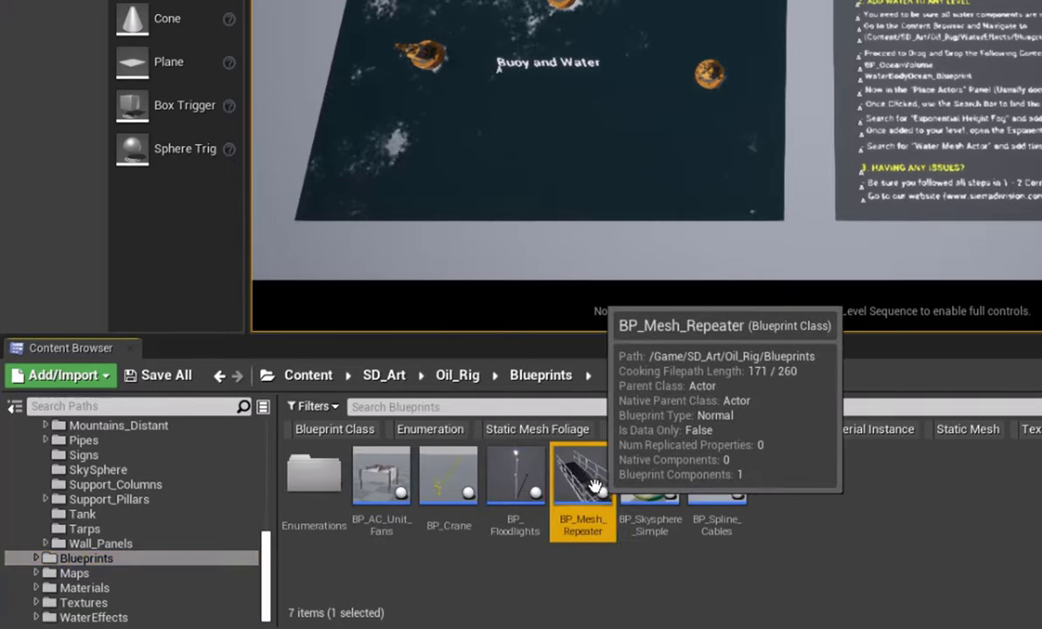
{"action": "left_click", "coordinate": [511, 578]}
{"action": "left_click", "coordinate": [381, 477]}
{"action": "left_click", "coordinate": [448, 476]}
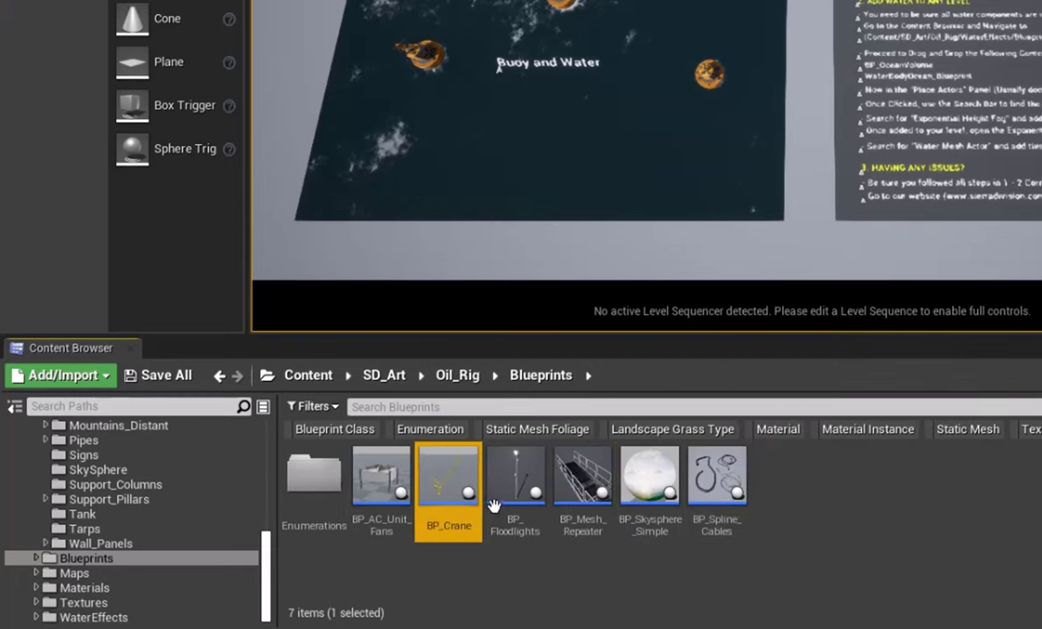
{"action": "left_click", "coordinate": [516, 477]}
{"action": "left_click", "coordinate": [822, 537]}
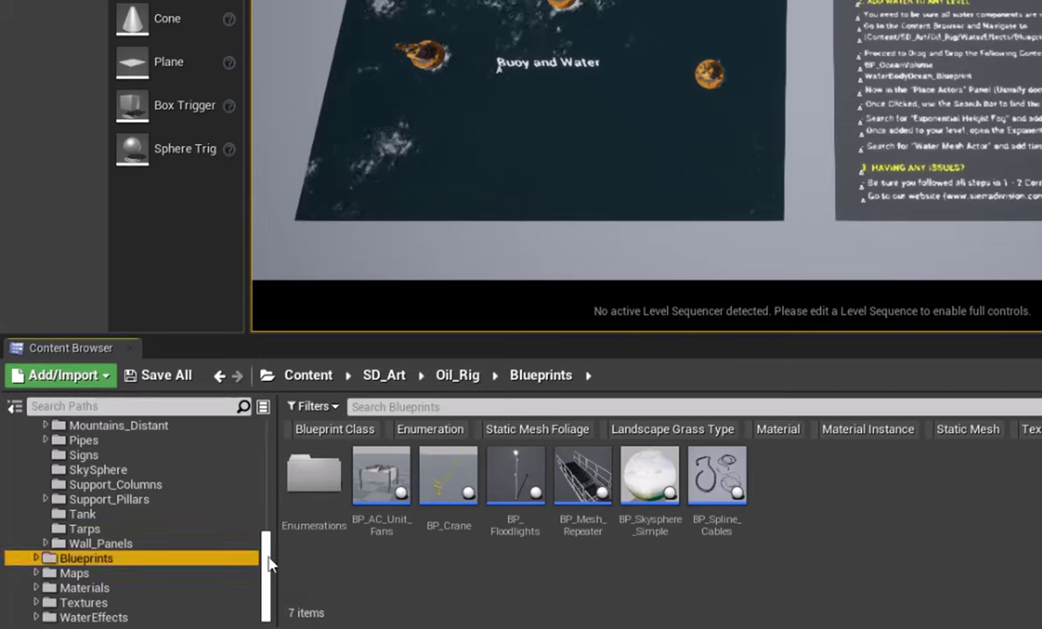
Open the Maps folder and survey the assets laid out in the current Asset_Library level.
{"action": "left_click", "coordinate": [79, 575]}
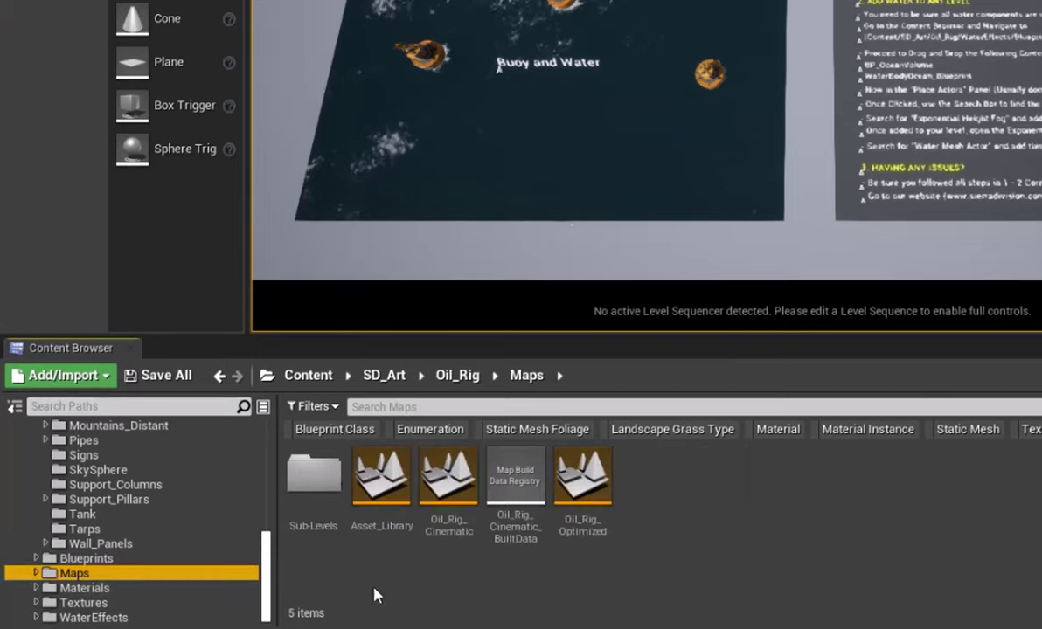
{"action": "left_click", "coordinate": [406, 578]}
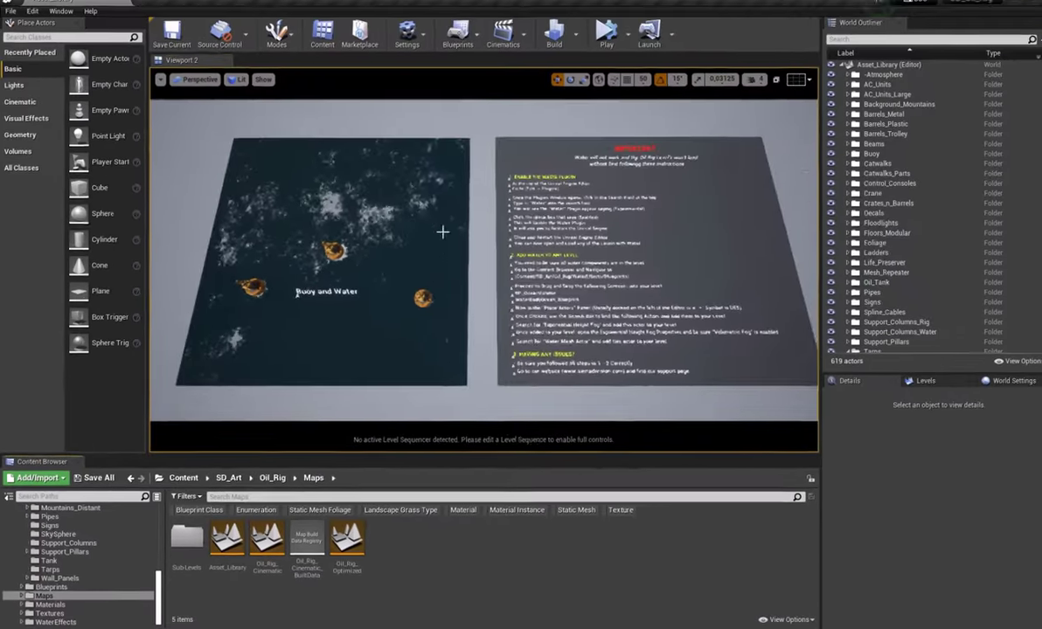
{"action": "mouse_move", "coordinate": [442, 231]}
{"action": "right_mouse_down"}
{"action": "mouse_move", "coordinate": [419, 157]}
{"action": "mouse_move", "coordinate": [446, 127]}
{"action": "mouse_move", "coordinate": [524, 131]}
{"action": "mouse_move", "coordinate": [529, 150]}
{"action": "mouse_move", "coordinate": [454, 175]}
{"action": "mouse_move", "coordinate": [327, 176]}
{"action": "mouse_move", "coordinate": [361, 180]}
{"action": "mouse_move", "coordinate": [442, 232]}
{"action": "right_mouse_up"}
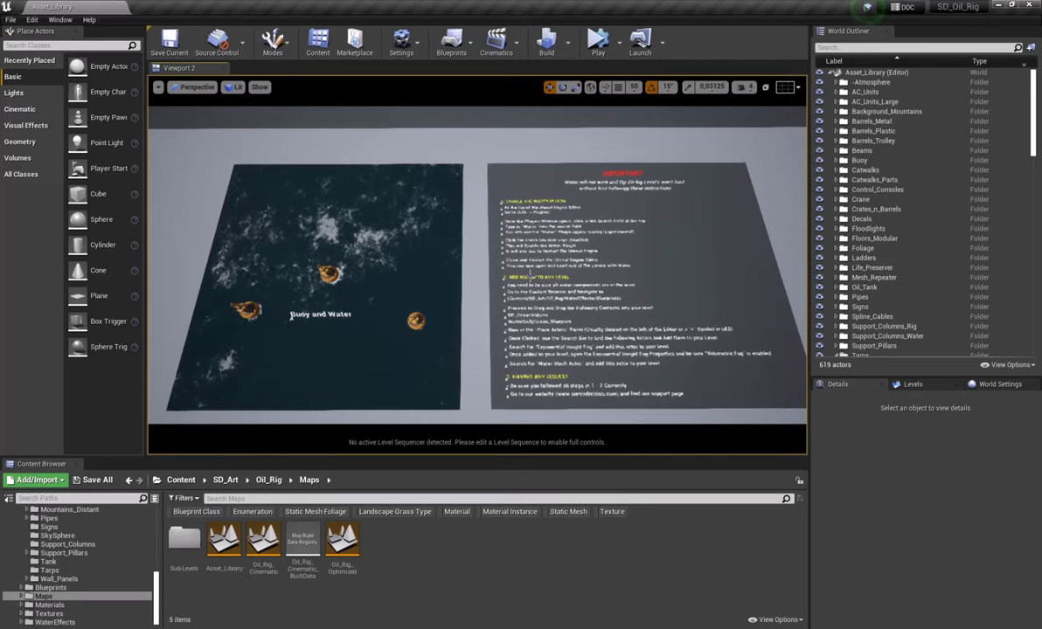
{"action": "right_click_drag", "start_coordinate": [529, 276], "coordinate": [494, 226]}
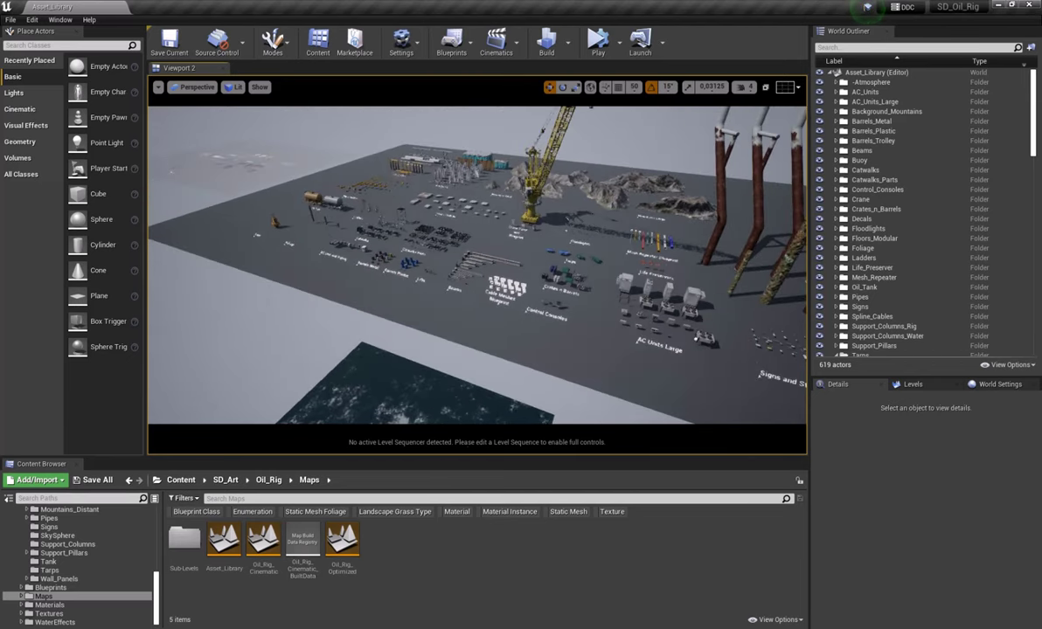
Single out the Oil_Rig_Optimized and Oil_Rig_Cinematic levels in the Maps folder and check the optimized level's details.
{"action": "left_click", "coordinate": [341, 542]}
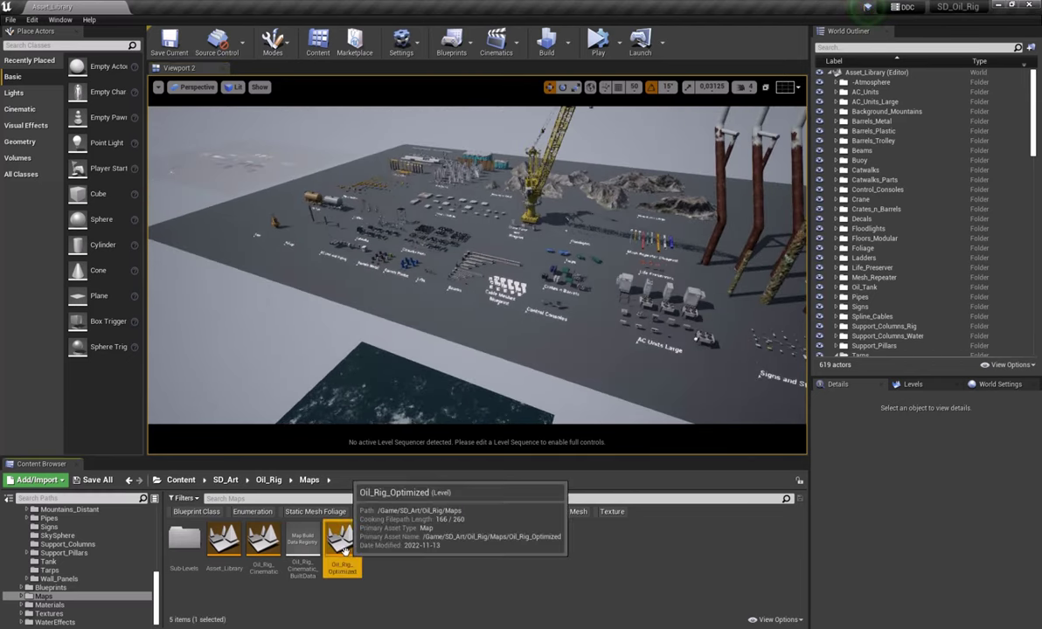
{"action": "left_click", "coordinate": [271, 551]}
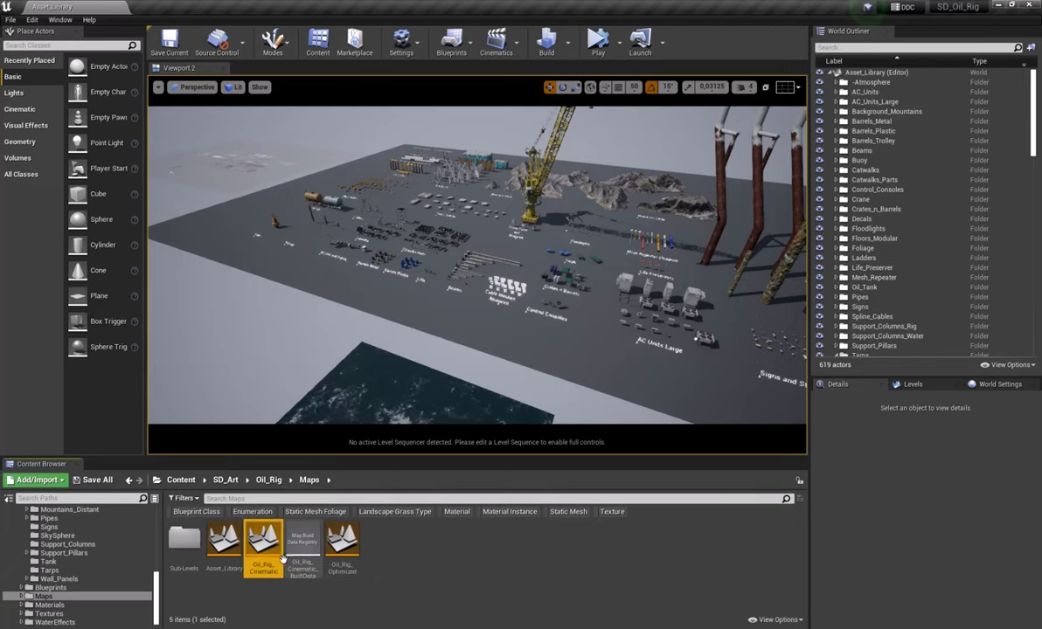
{"action": "left_click", "coordinate": [341, 540]}
{"action": "left_click", "coordinate": [388, 555]}
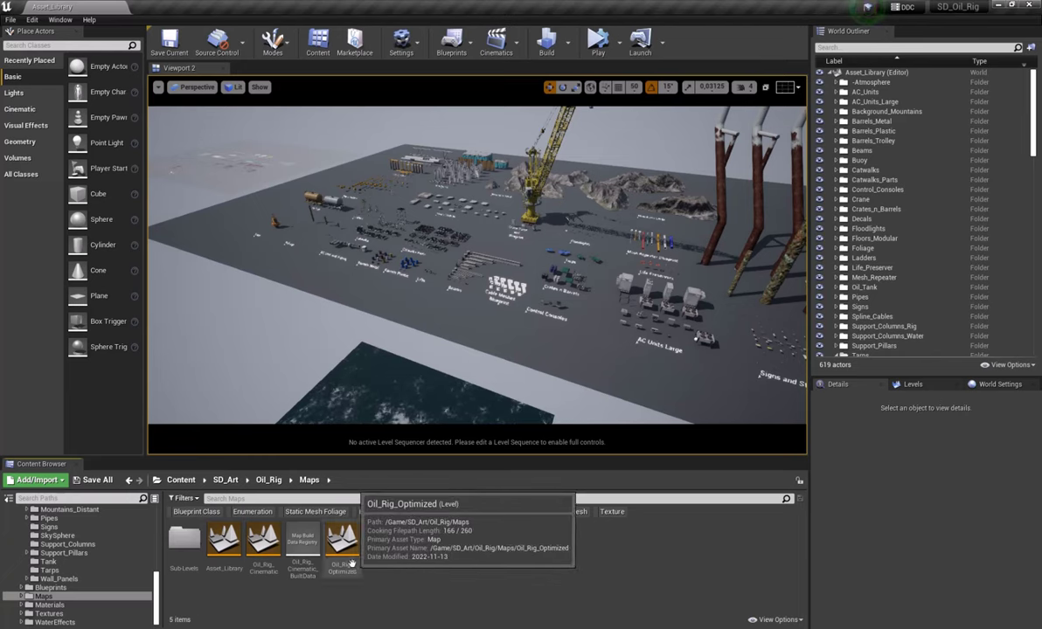
{"action": "left_click", "coordinate": [342, 540]}
{"action": "left_click", "coordinate": [377, 556]}
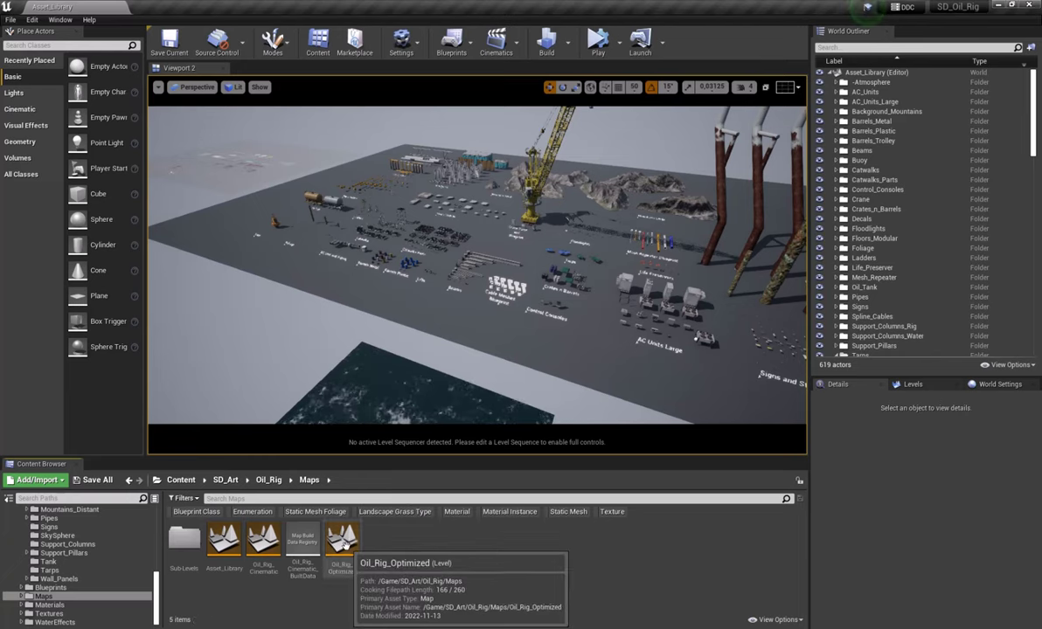
View the asset library from a lower angle and examine the Oil_Rig_Cinematic level's asset details.
{"action": "right_click_drag", "start_coordinate": [469, 210], "coordinate": [508, 211]}
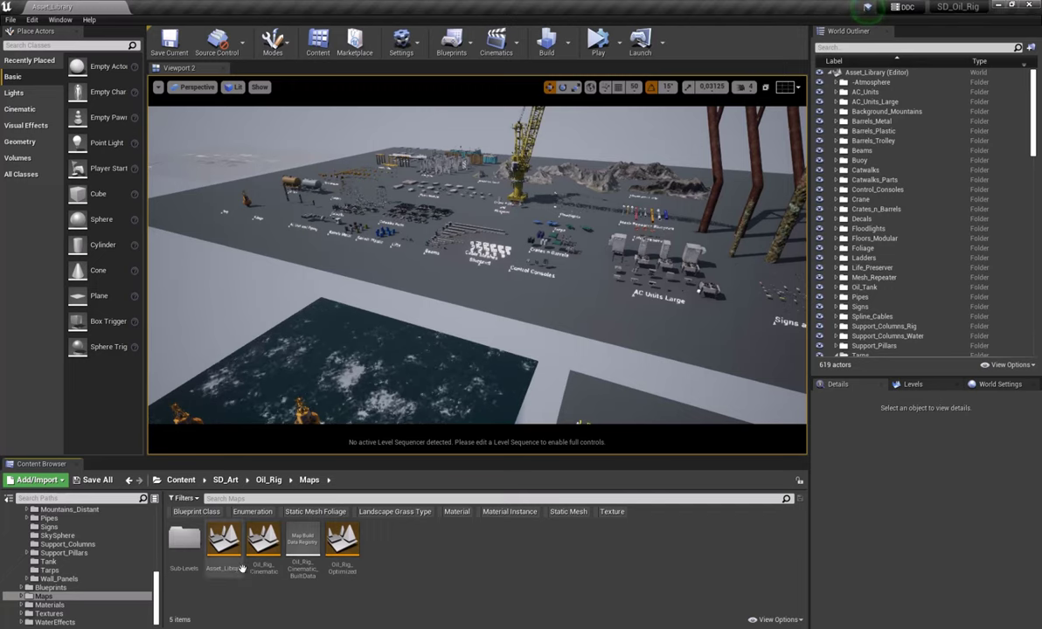
{"action": "left_click", "coordinate": [266, 557]}
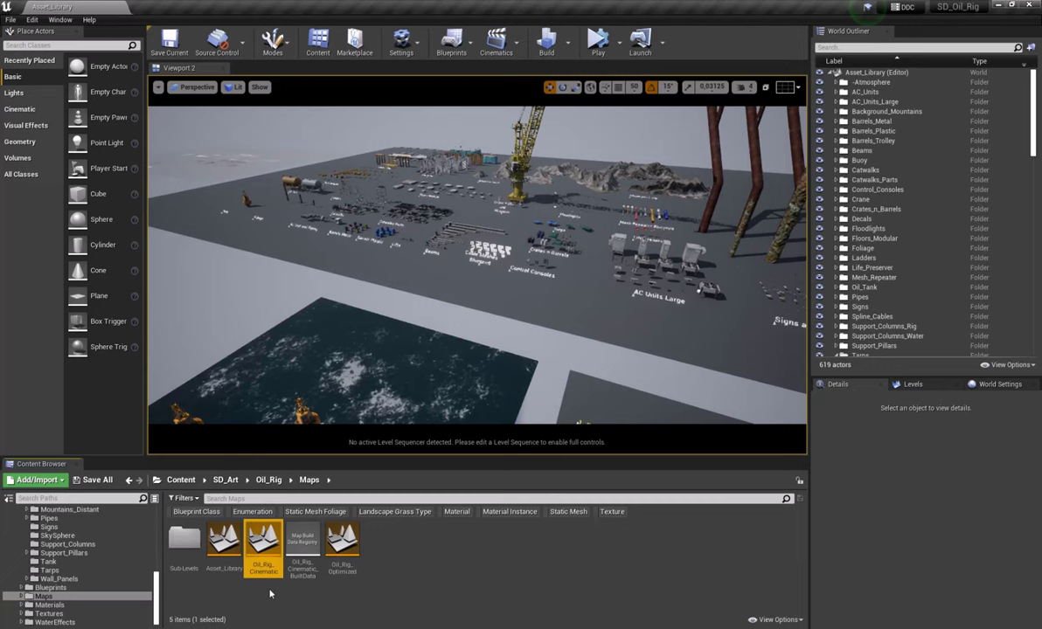
{"action": "left_click", "coordinate": [271, 595]}
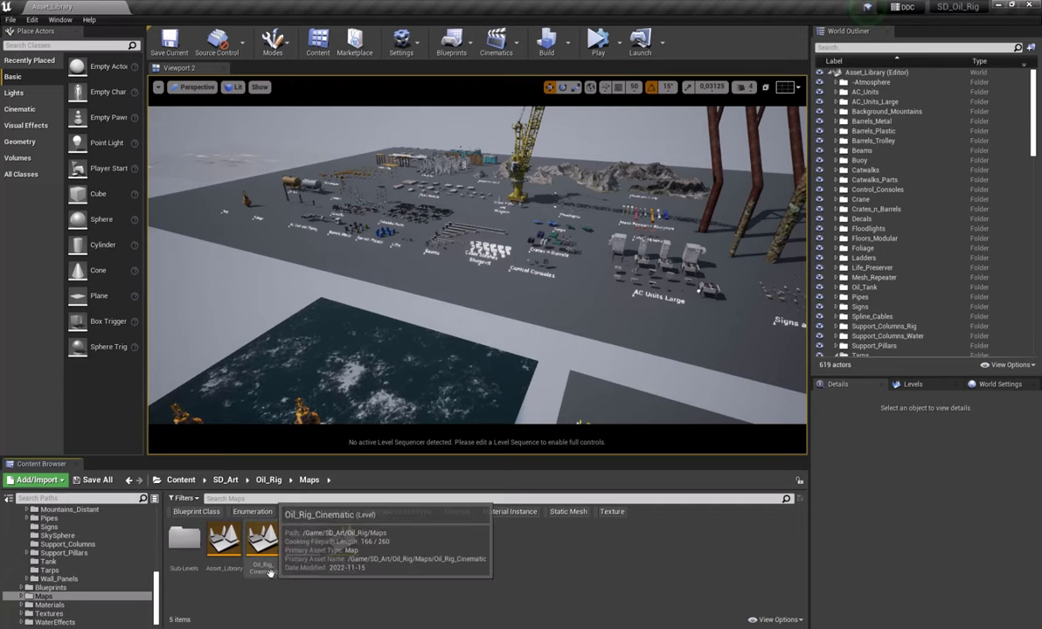
{"action": "left_click", "coordinate": [271, 570]}
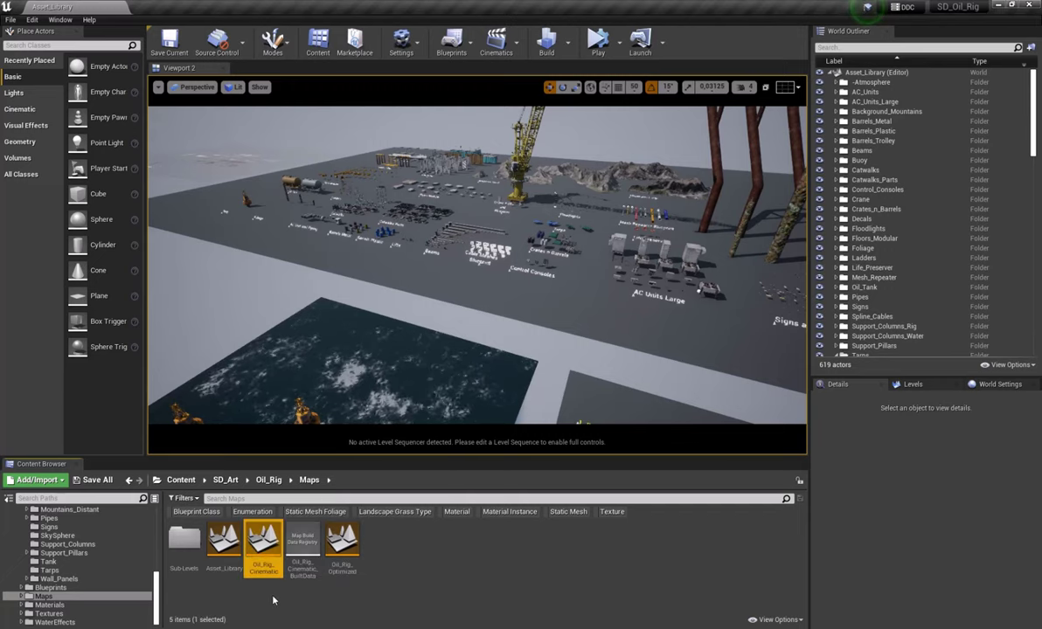
{"action": "left_click", "coordinate": [272, 598]}
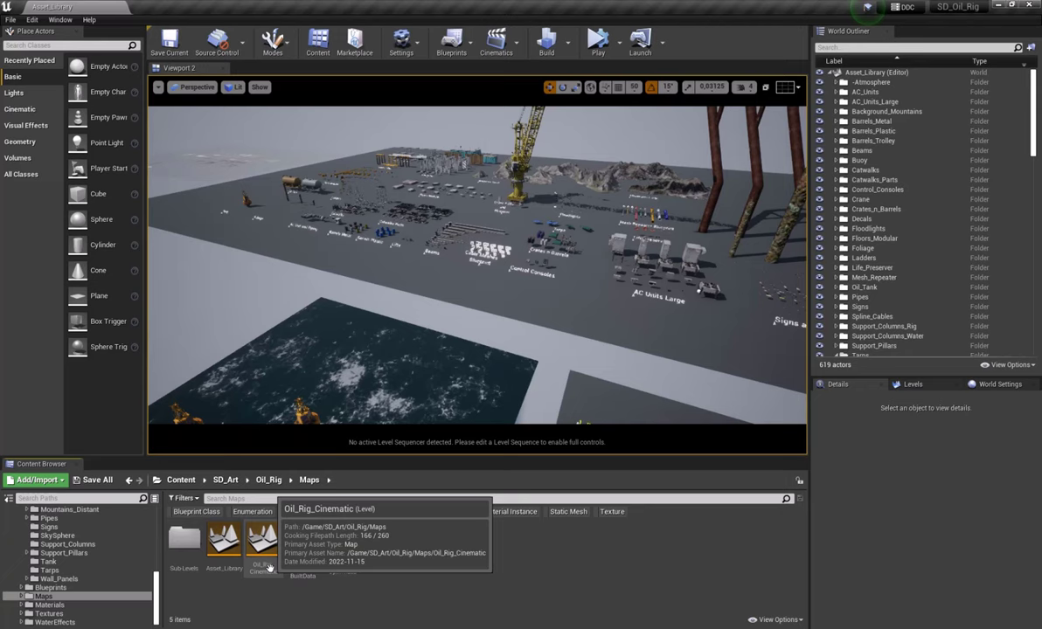
Open the Sub-Levels folder inside Maps and examine the Oil_Rig_Lighting and Oil_Rig_Lighting_Optimized levels.
{"action": "double_click", "coordinate": [184, 540]}
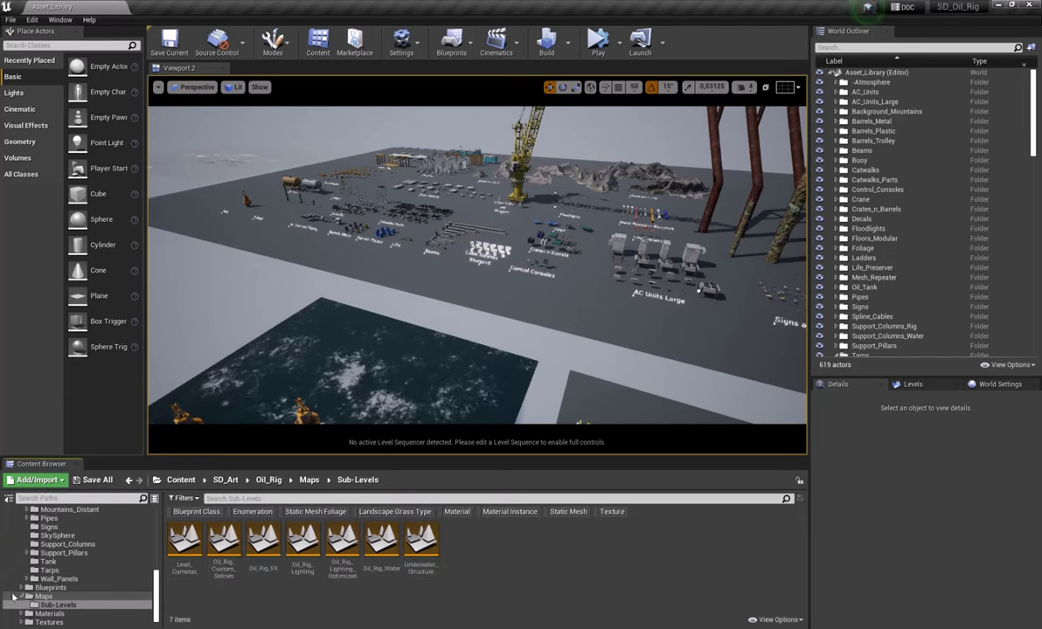
{"action": "left_click", "coordinate": [53, 597]}
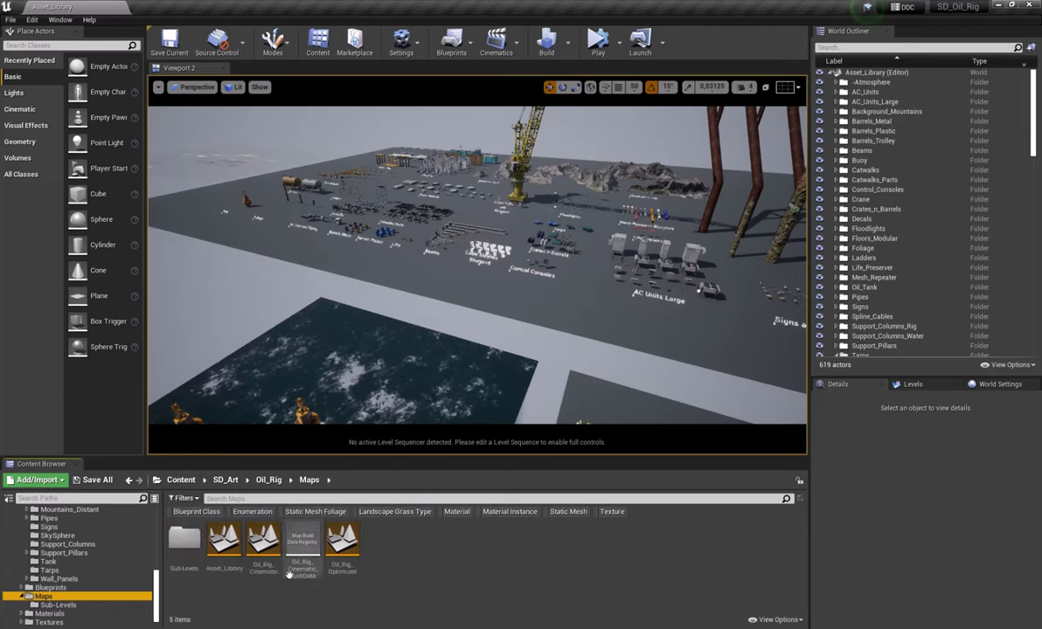
{"action": "left_click", "coordinate": [186, 548]}
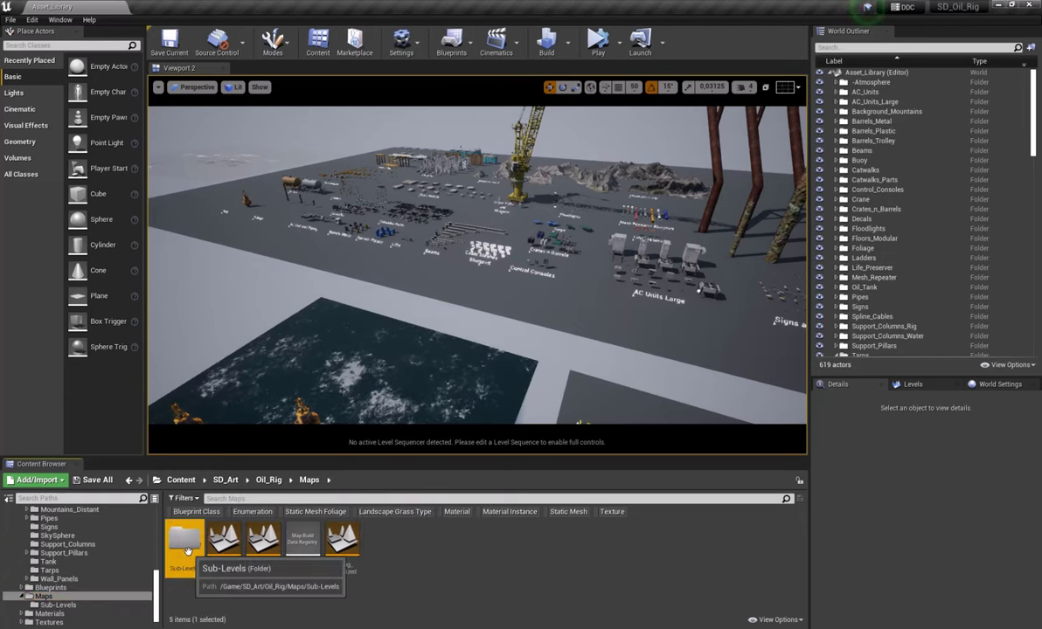
{"action": "double_click", "coordinate": [186, 548]}
{"action": "left_click", "coordinate": [302, 543]}
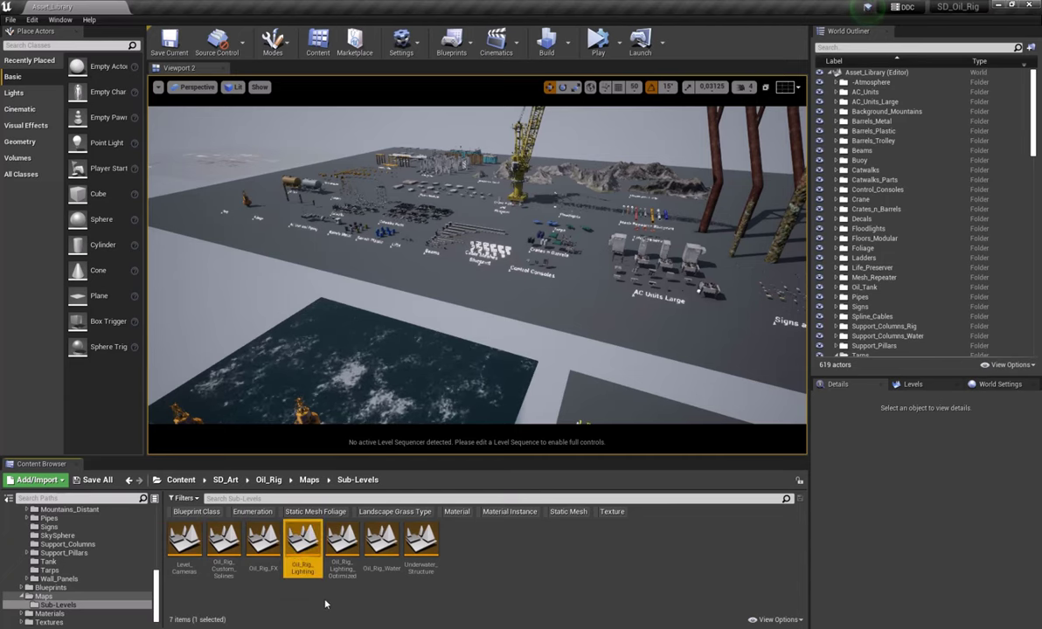
{"action": "left_click", "coordinate": [344, 568]}
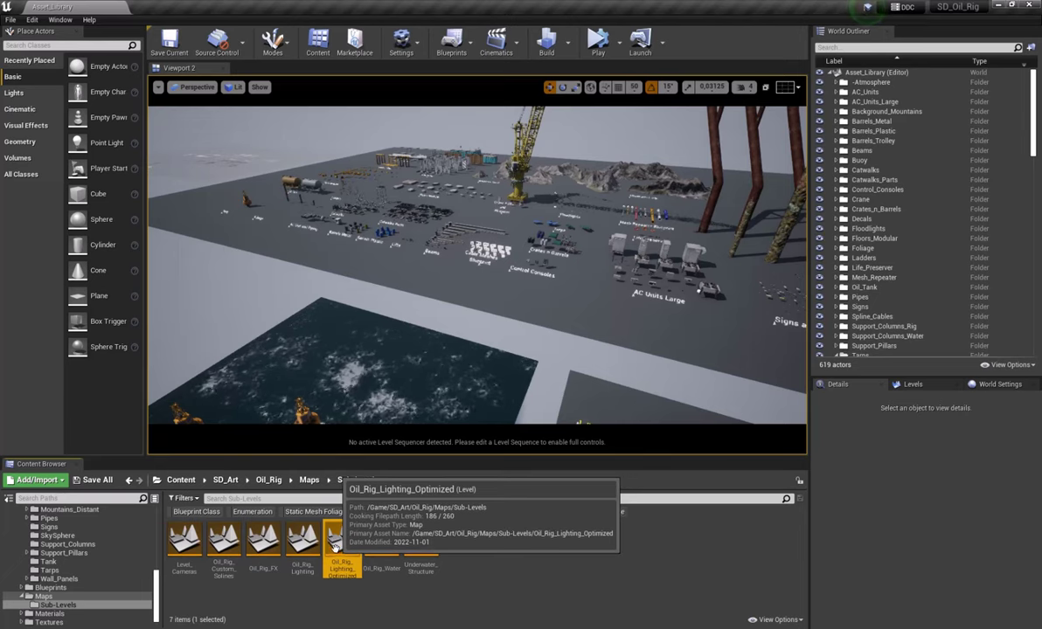
Leave the map folders, open Oil_Rig's Materials folder and look inside its Decals subfolder.
{"action": "left_click", "coordinate": [43, 596]}
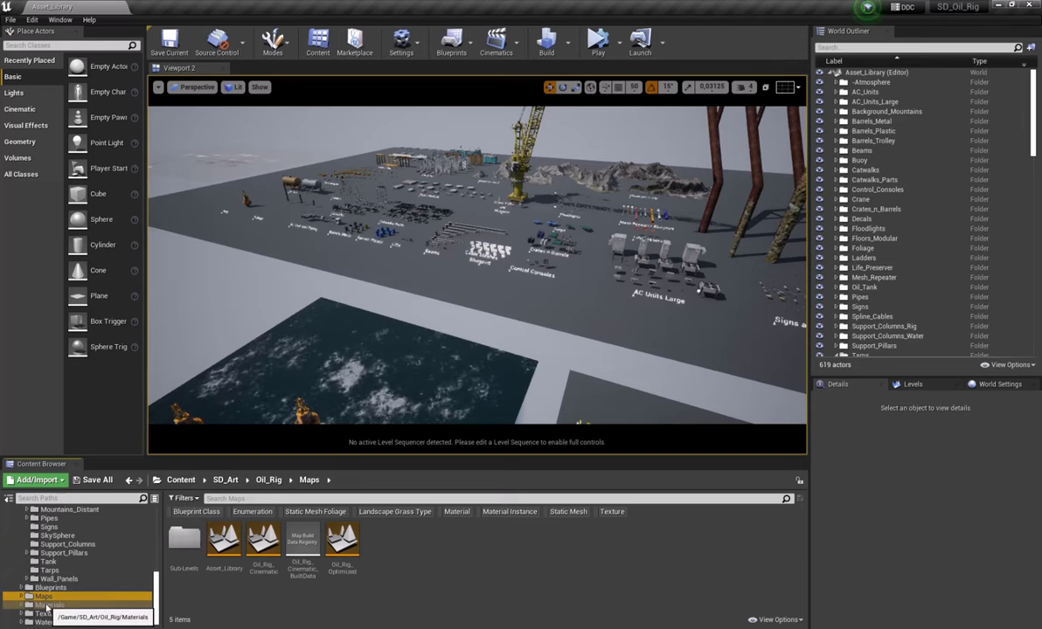
{"action": "left_click", "coordinate": [47, 605]}
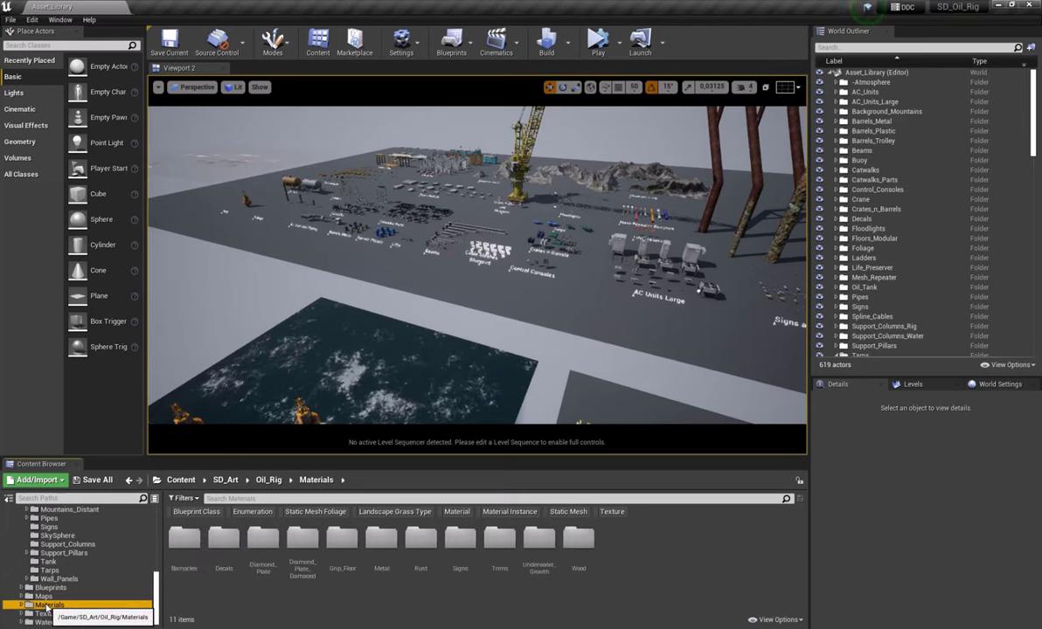
{"action": "left_click", "coordinate": [259, 610]}
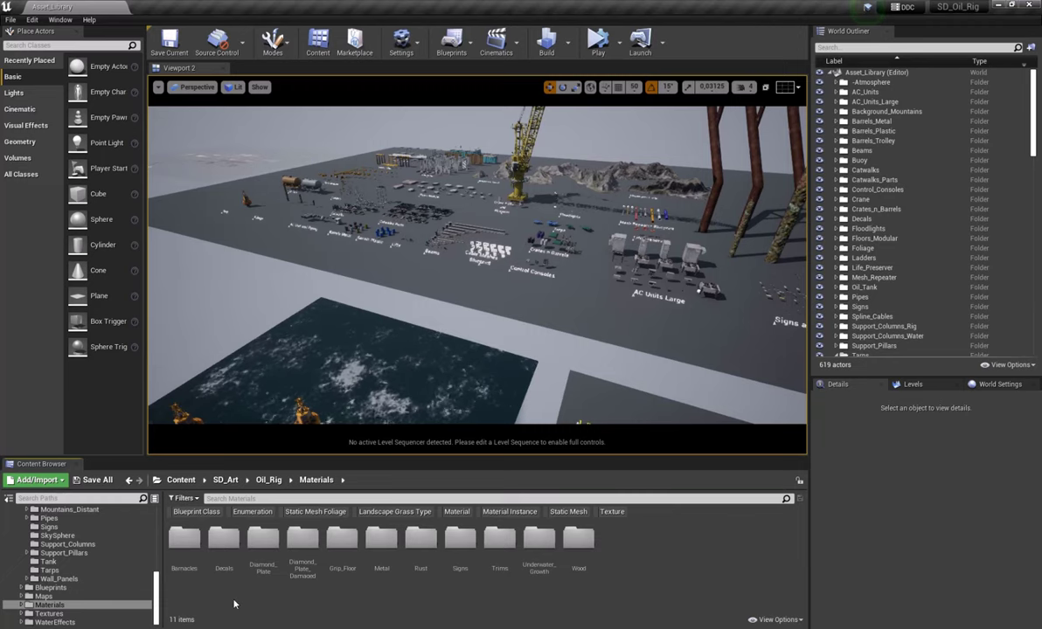
{"action": "double_click", "coordinate": [226, 539]}
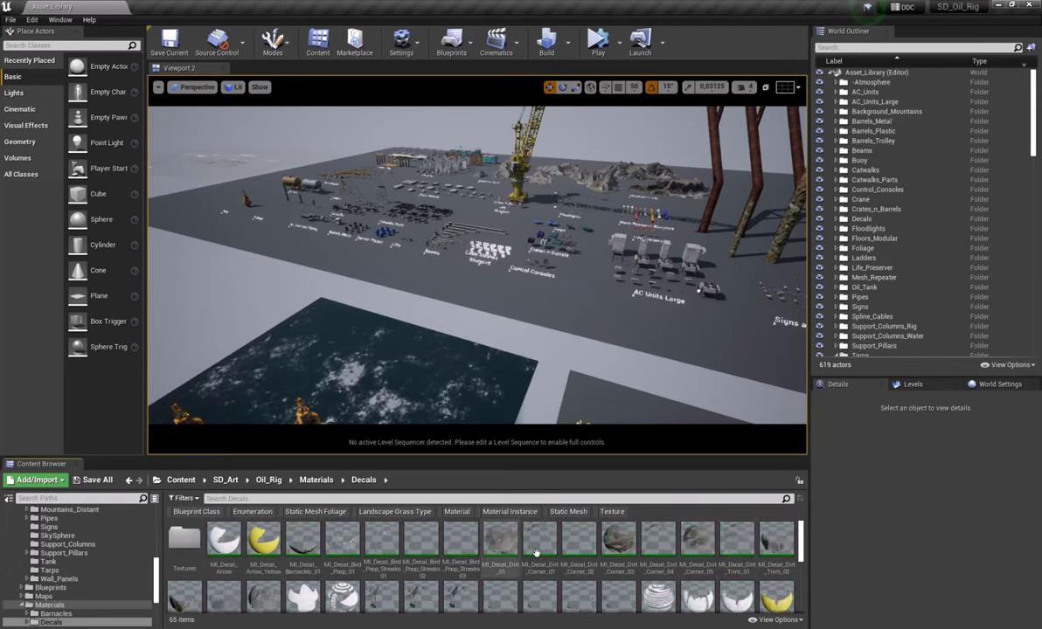
Enlarge the asset browser area and look through the material instances in the Decals folder.
{"action": "left_click_drag", "start_coordinate": [799, 531], "coordinate": [804, 597]}
{"action": "scroll", "coordinate": [752, 524], "scroll_direction": "up", "scroll_amount": 5}
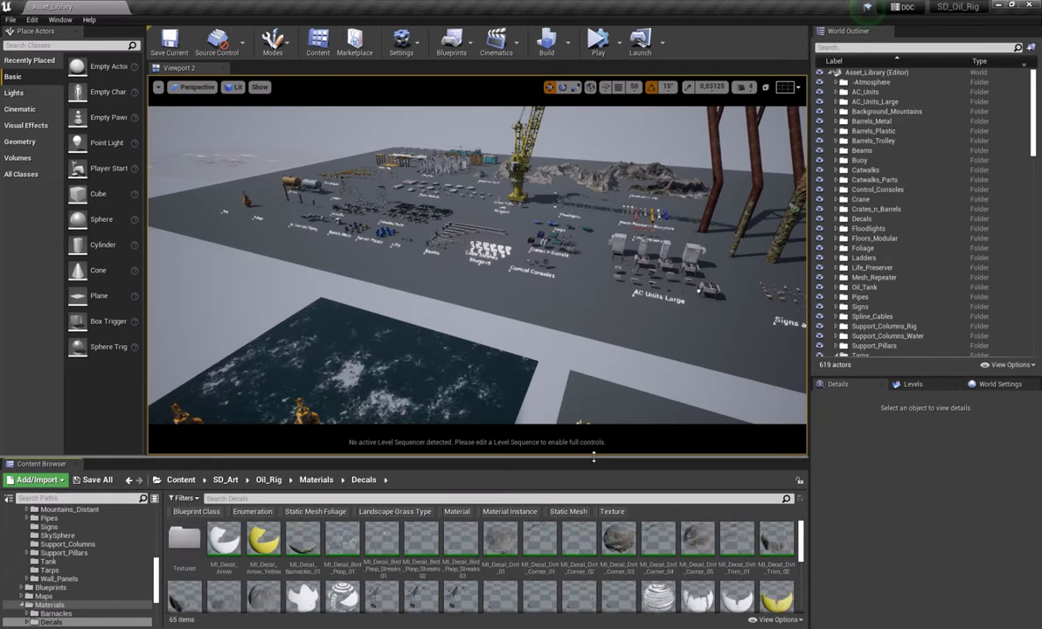
{"action": "left_click_drag", "start_coordinate": [593, 457], "coordinate": [587, 369]}
{"action": "scroll", "coordinate": [84, 455], "scroll_direction": "up", "scroll_amount": 2}
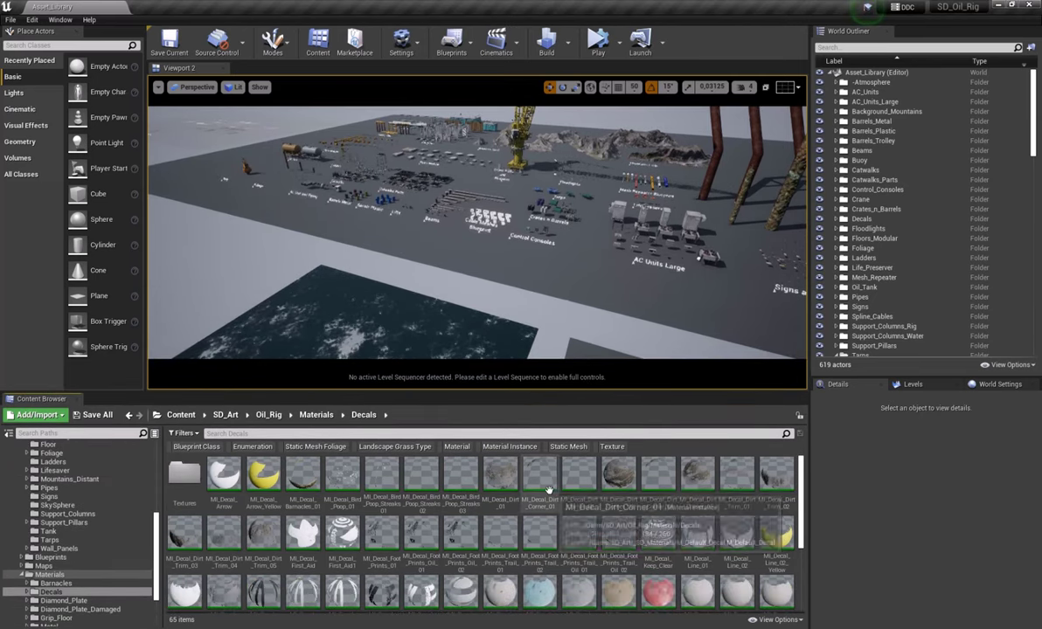
Place the MI_Decal_Dirt_01 decal in the asset library level as a trial and delete it.
{"action": "mouse_move", "coordinate": [530, 251]}
{"action": "right_mouse_down"}
{"action": "mouse_move", "coordinate": [587, 235]}
{"action": "mouse_move", "coordinate": [573, 291]}
{"action": "mouse_move", "coordinate": [584, 295]}
{"action": "mouse_move", "coordinate": [558, 252]}
{"action": "mouse_move", "coordinate": [517, 241]}
{"action": "right_mouse_up"}
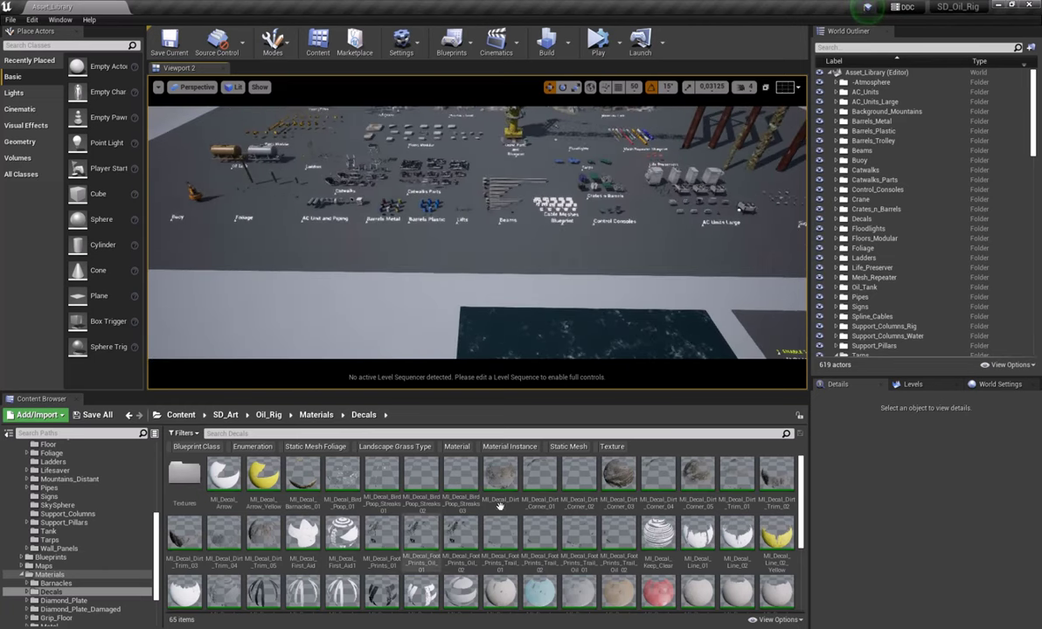
{"action": "left_click_drag", "start_coordinate": [517, 483], "coordinate": [478, 232]}
{"action": "key", "text": "f"}
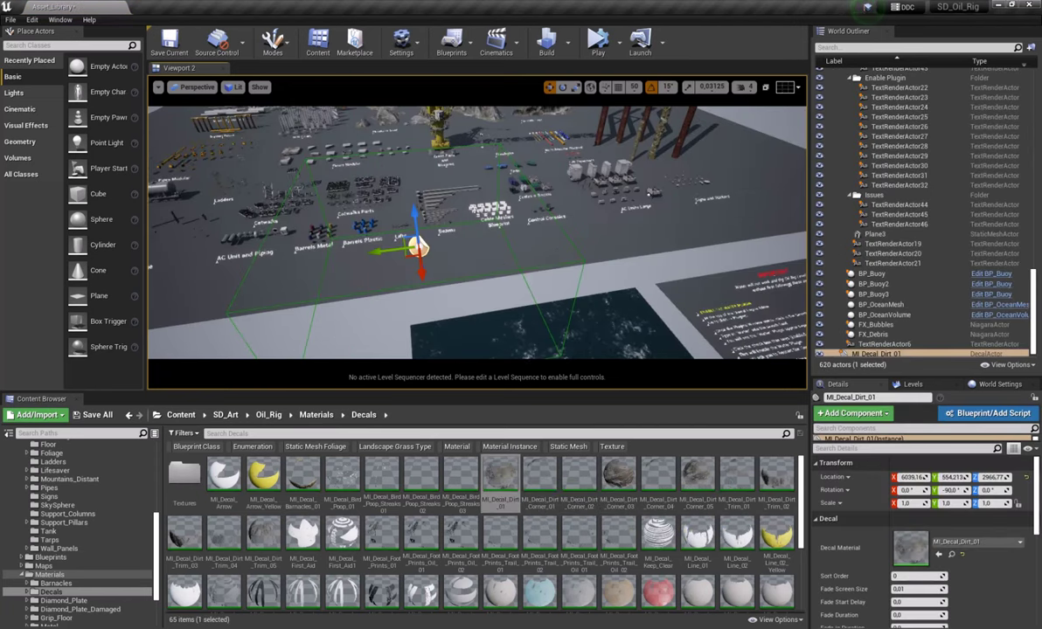
{"action": "key", "text": "Delete"}
Open Oil_Rig's Textures folder and look inside its HDRI subfolder.
{"action": "right_click_drag", "start_coordinate": [478, 231], "coordinate": [340, 214]}
{"action": "scroll", "coordinate": [78, 559], "scroll_direction": "down", "scroll_amount": 3}
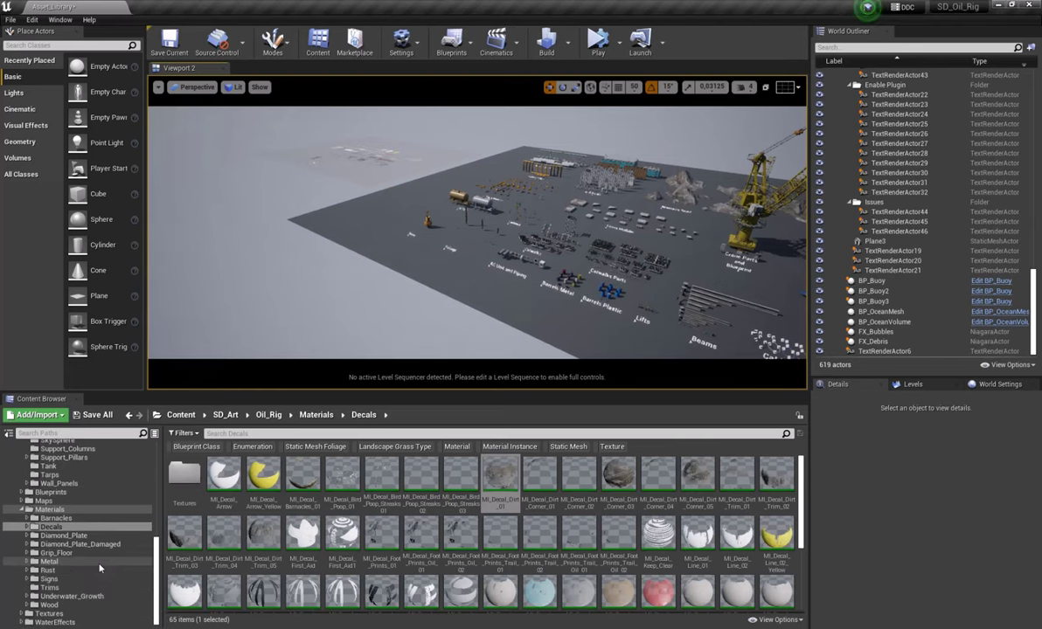
{"action": "left_click", "coordinate": [46, 613]}
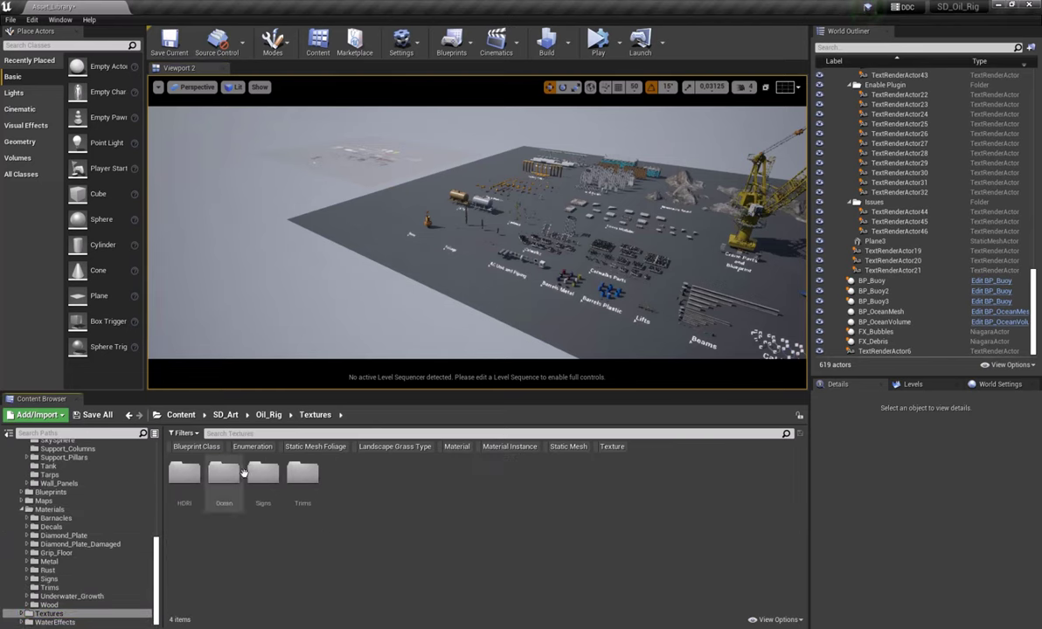
{"action": "right_click_drag", "start_coordinate": [446, 297], "coordinate": [638, 306]}
{"action": "right_click_drag", "start_coordinate": [416, 303], "coordinate": [405, 303]}
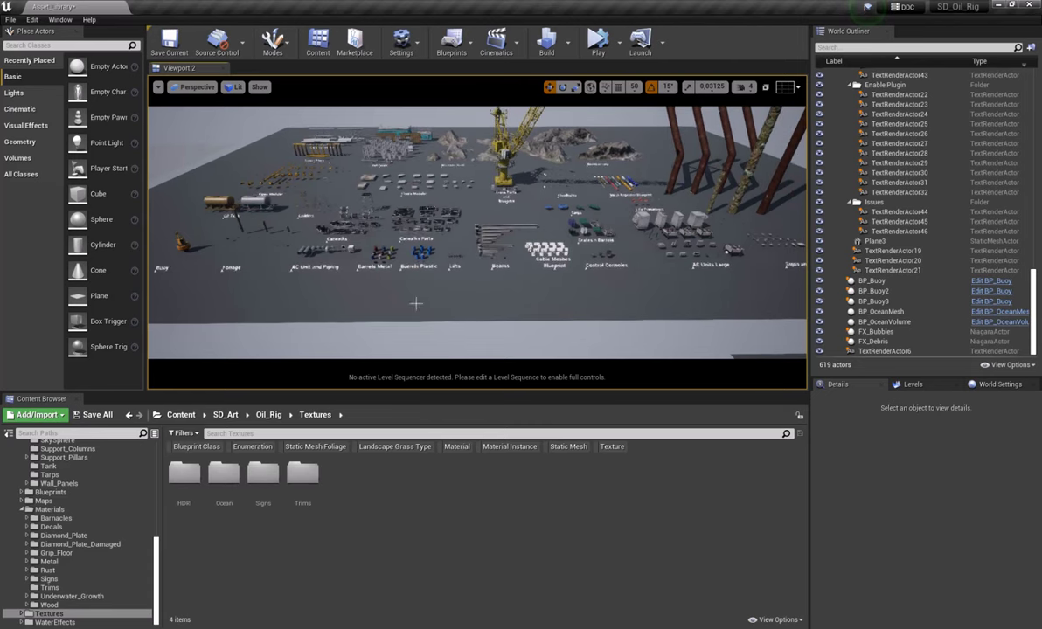
{"action": "left_click", "coordinate": [184, 488]}
{"action": "double_click", "coordinate": [185, 490]}
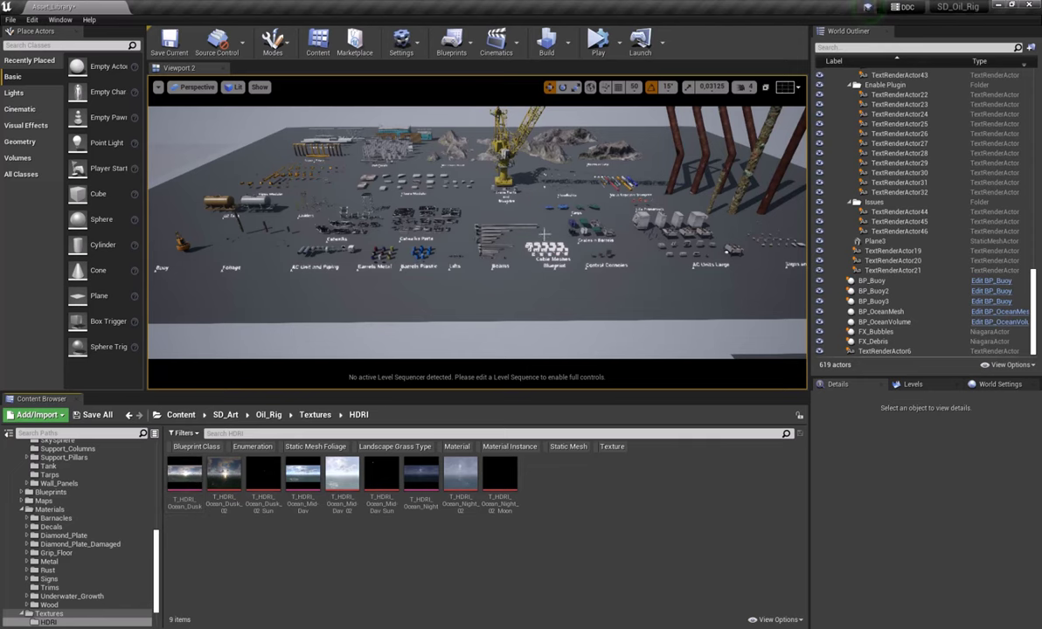
Select the BP_Skysphere_Simple sky around the asset library and check its Skybox HDRI setting.
{"action": "right_click_drag", "start_coordinate": [384, 293], "coordinate": [332, 229]}
{"action": "left_click", "coordinate": [384, 262]}
{"action": "right_click_drag", "start_coordinate": [384, 262], "coordinate": [669, 365]}
{"action": "right_click_drag", "start_coordinate": [472, 345], "coordinate": [454, 345]}
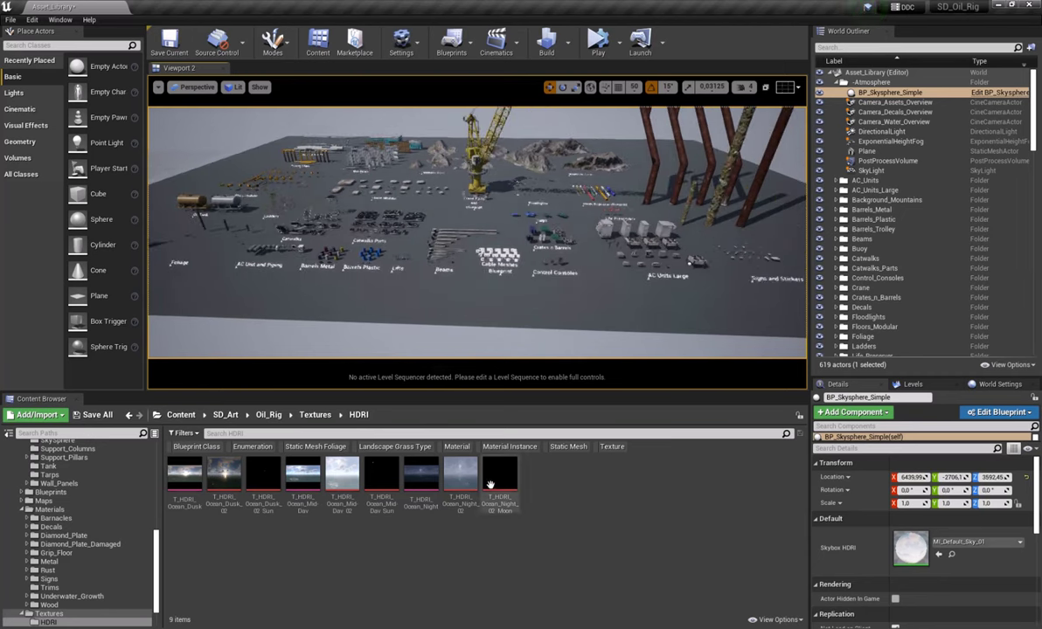
Open the WaterEffects folder and examine the Buoy and Water area above and below the surface.
{"action": "scroll", "coordinate": [156, 550], "scroll_direction": "down", "scroll_amount": 2}
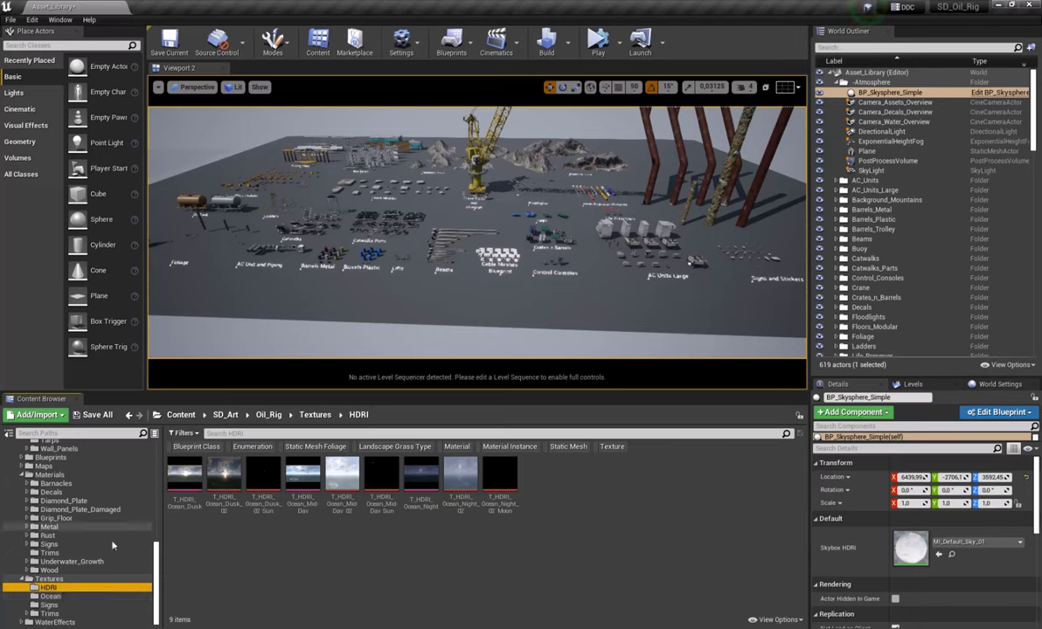
{"action": "left_click", "coordinate": [44, 622]}
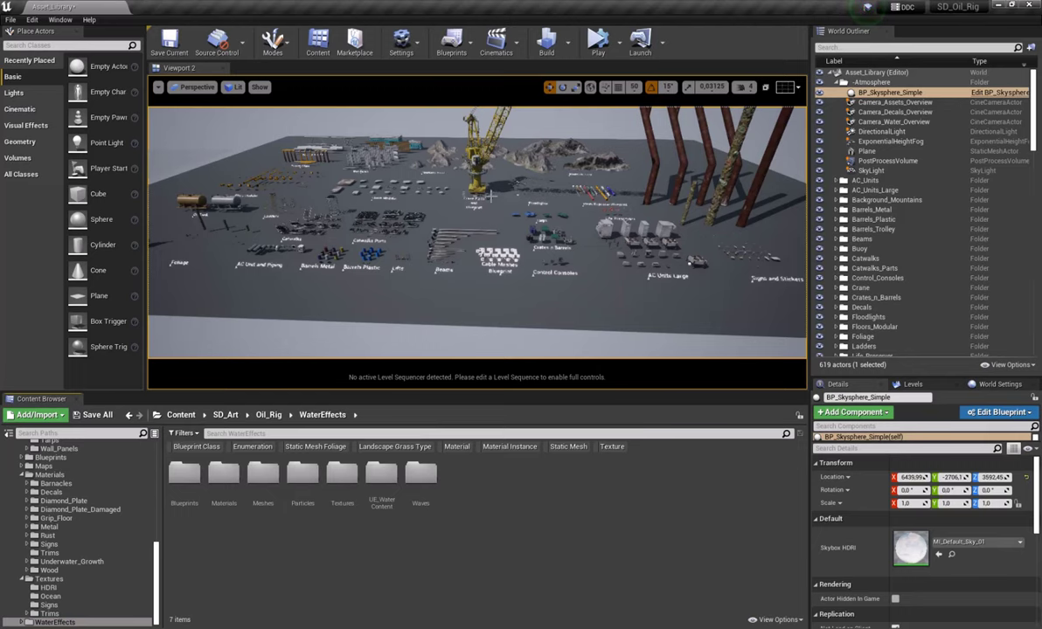
{"action": "right_click_drag", "start_coordinate": [490, 196], "coordinate": [568, 305]}
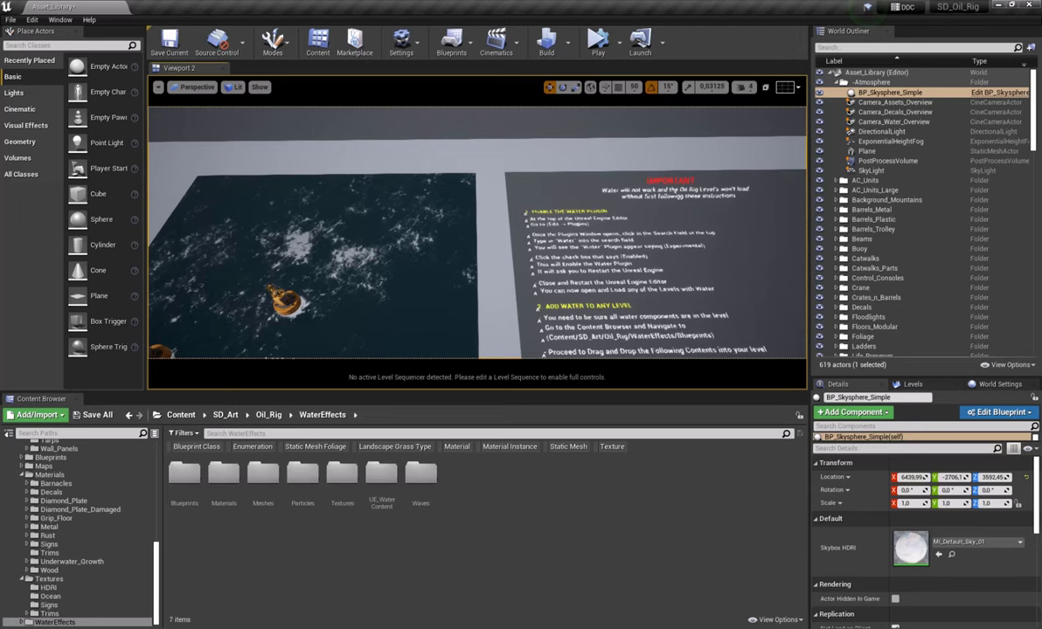
{"action": "right_click_drag", "start_coordinate": [519, 177], "coordinate": [452, 175]}
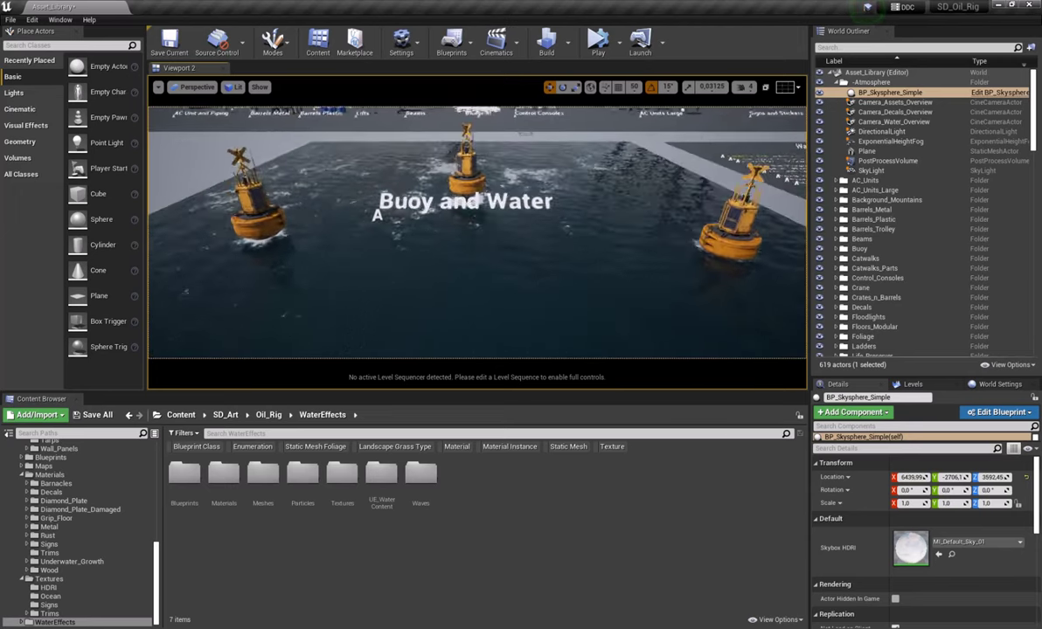
{"action": "right_click_drag", "start_coordinate": [519, 206], "coordinate": [480, 197]}
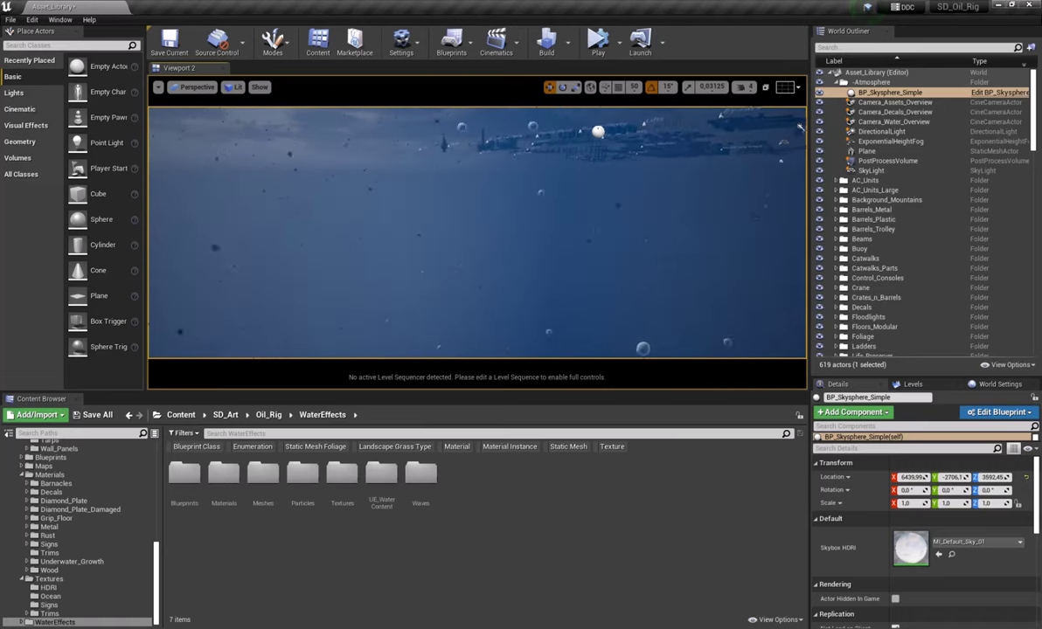
{"action": "right_click_drag", "start_coordinate": [479, 234], "coordinate": [530, 295]}
Collapse the Oil_Rig and _SD_Textures folders in the folder tree.
{"action": "left_click", "coordinate": [22, 475]}
{"action": "right_click", "coordinate": [22, 474]}
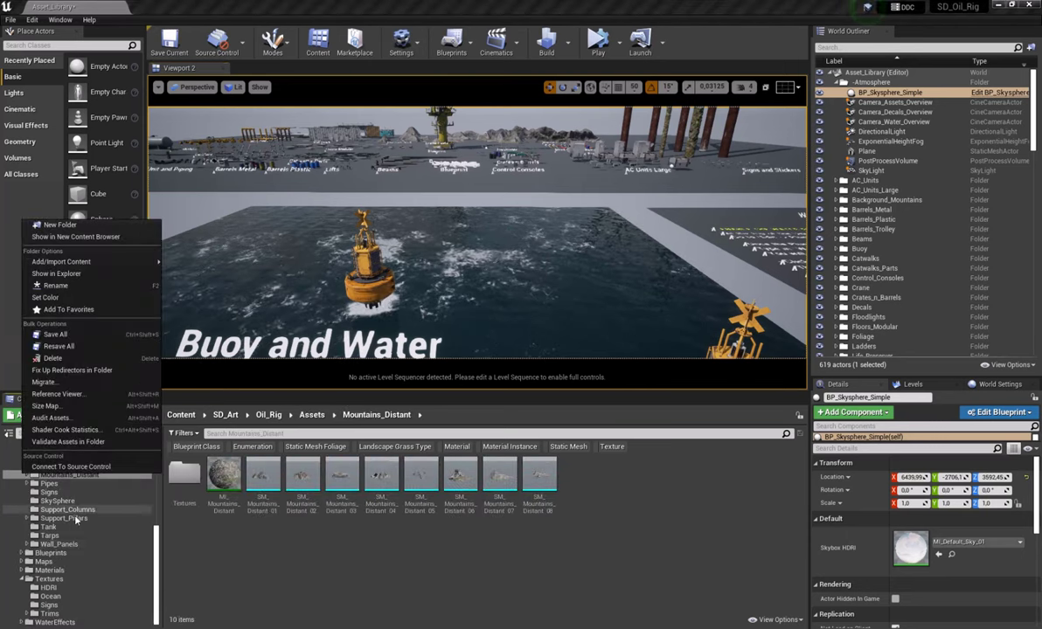
{"action": "left_click", "coordinate": [155, 545]}
{"action": "left_click_drag", "start_coordinate": [155, 545], "coordinate": [142, 444]}
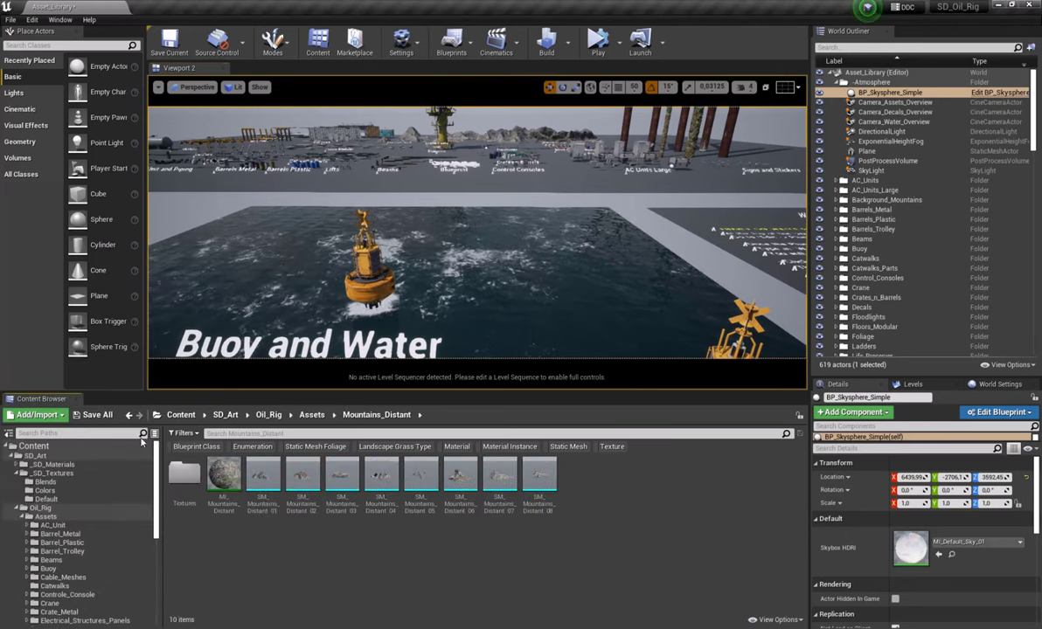
{"action": "left_click", "coordinate": [19, 508]}
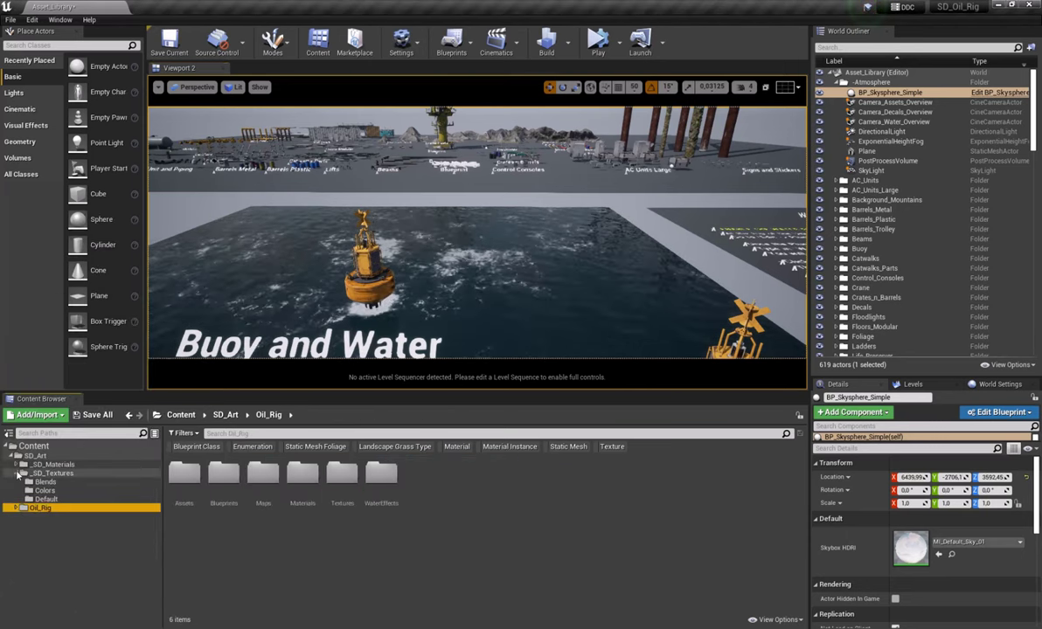
{"action": "left_click", "coordinate": [18, 474]}
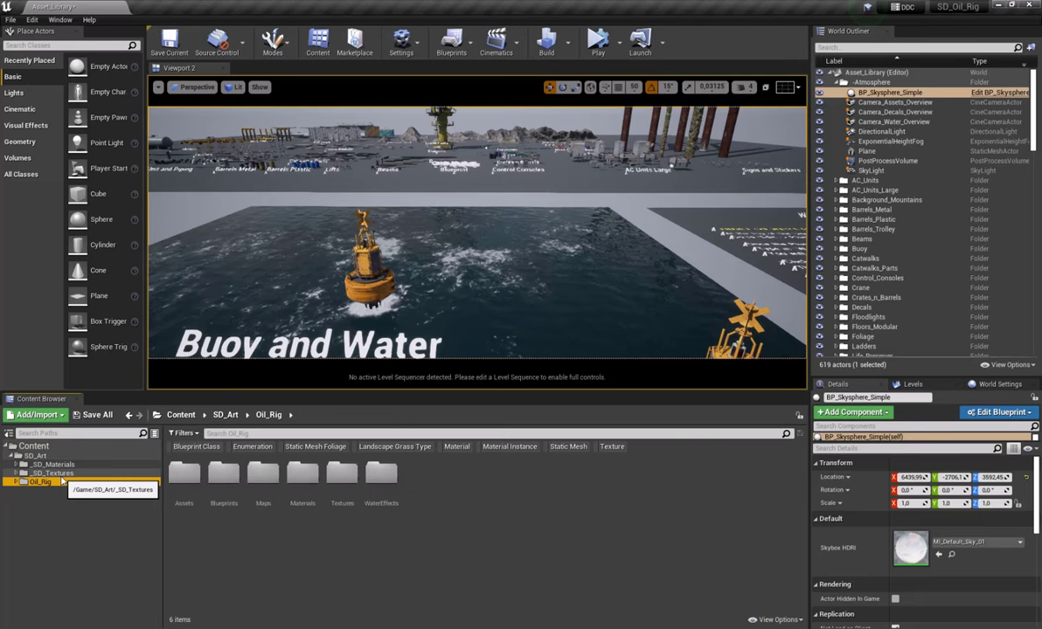
Expand the Oil_Rig folder again, open the AC_Unit asset folder and browse the other asset folders.
{"action": "left_click", "coordinate": [16, 478]}
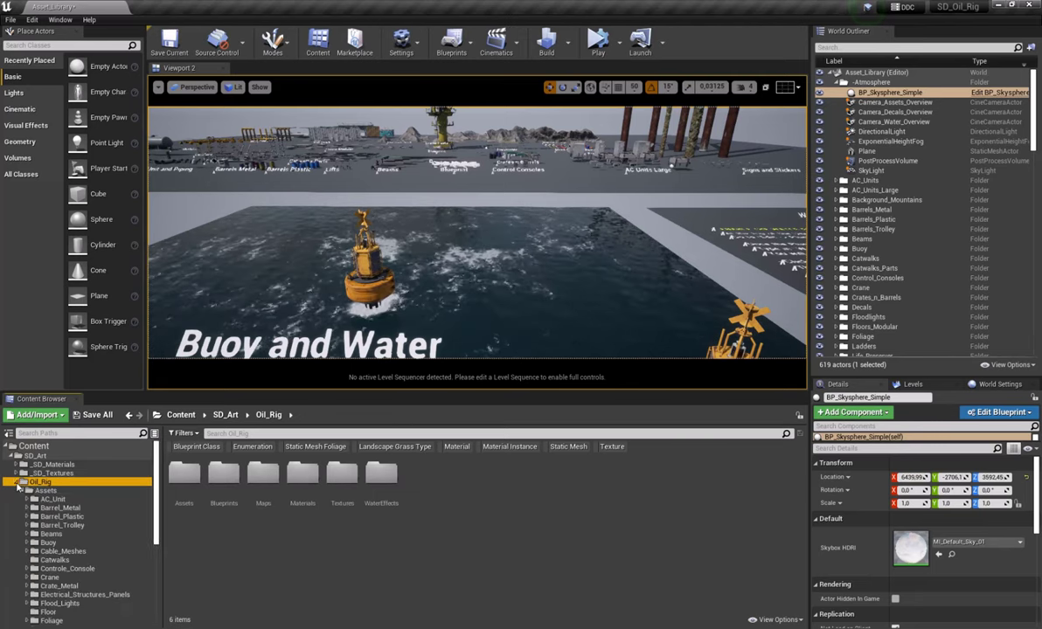
{"action": "left_click", "coordinate": [52, 499]}
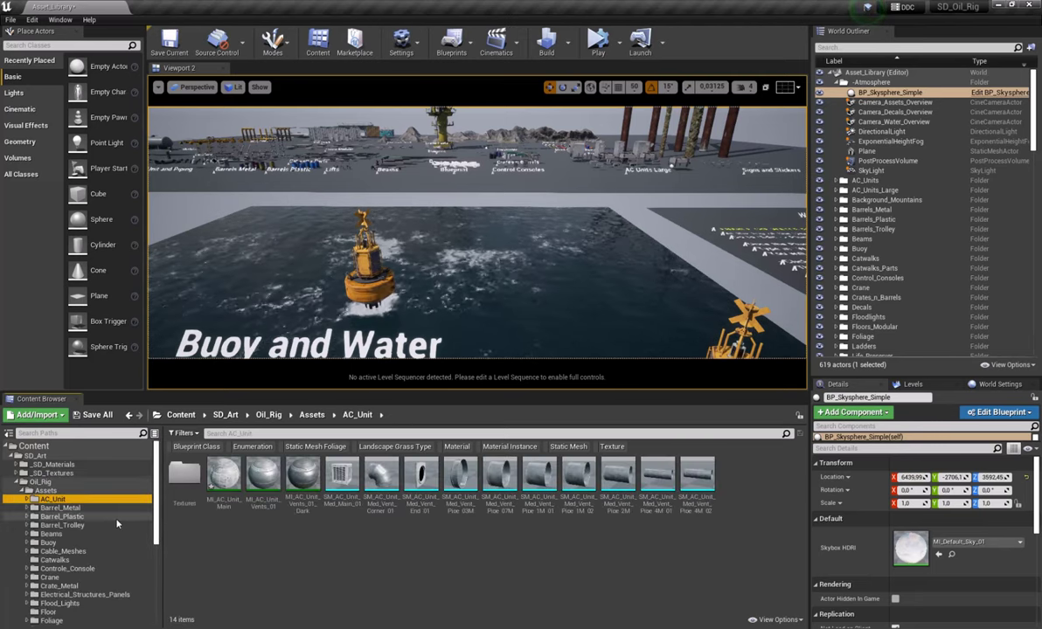
{"action": "left_click_drag", "start_coordinate": [157, 509], "coordinate": [159, 558]}
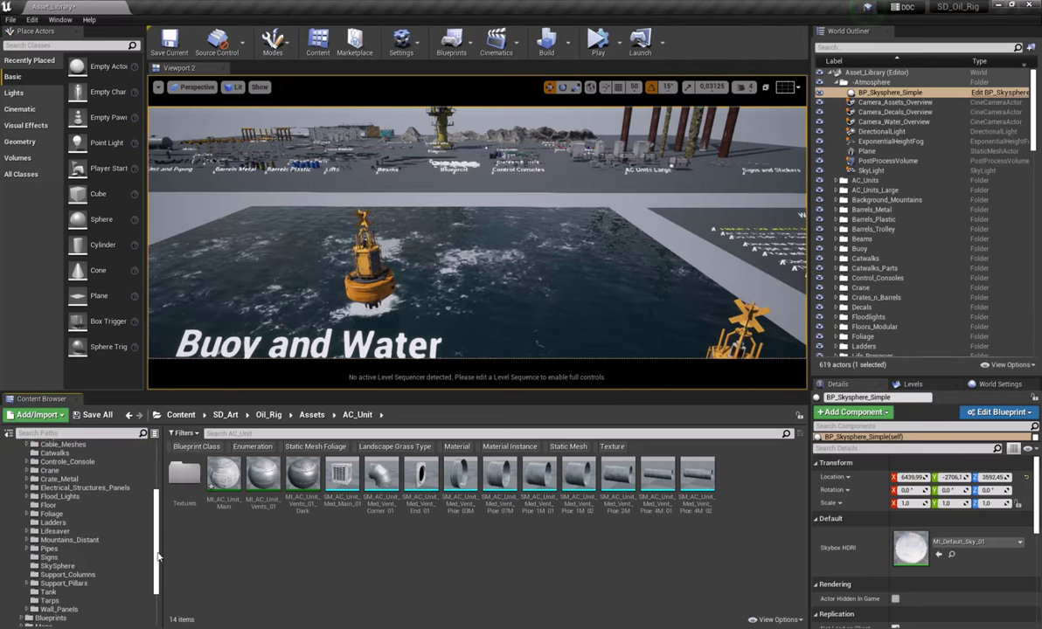
{"action": "scroll", "coordinate": [159, 556], "scroll_direction": "up", "scroll_amount": 1}
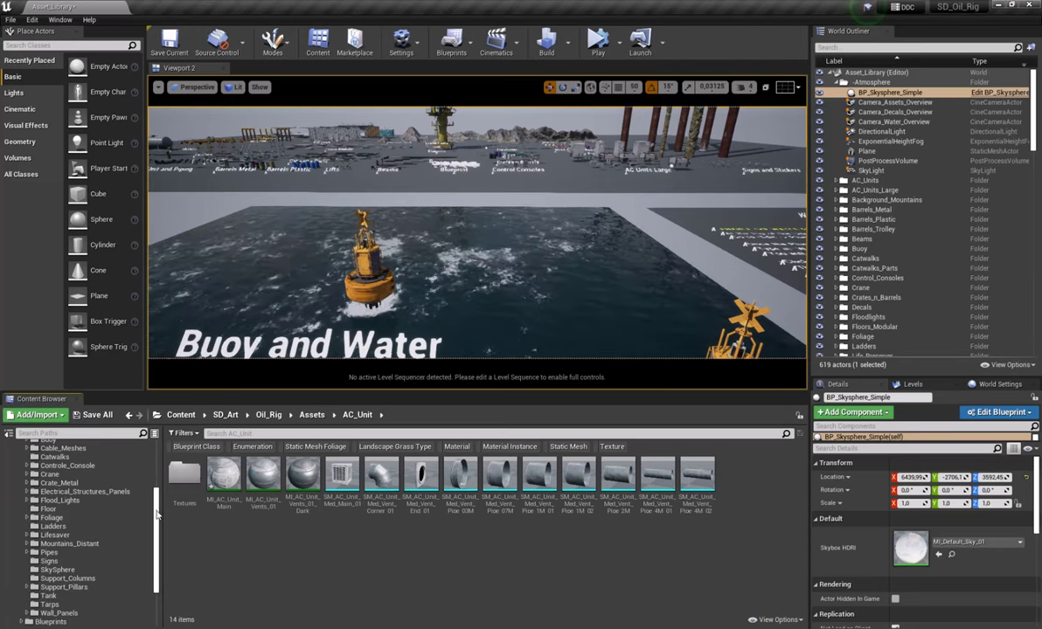
Open the Electrical_Structures_Panels asset folder and look inside its Textures subfolder.
{"action": "scroll", "coordinate": [158, 514], "scroll_direction": "up", "scroll_amount": 3}
{"action": "left_click", "coordinate": [83, 511]}
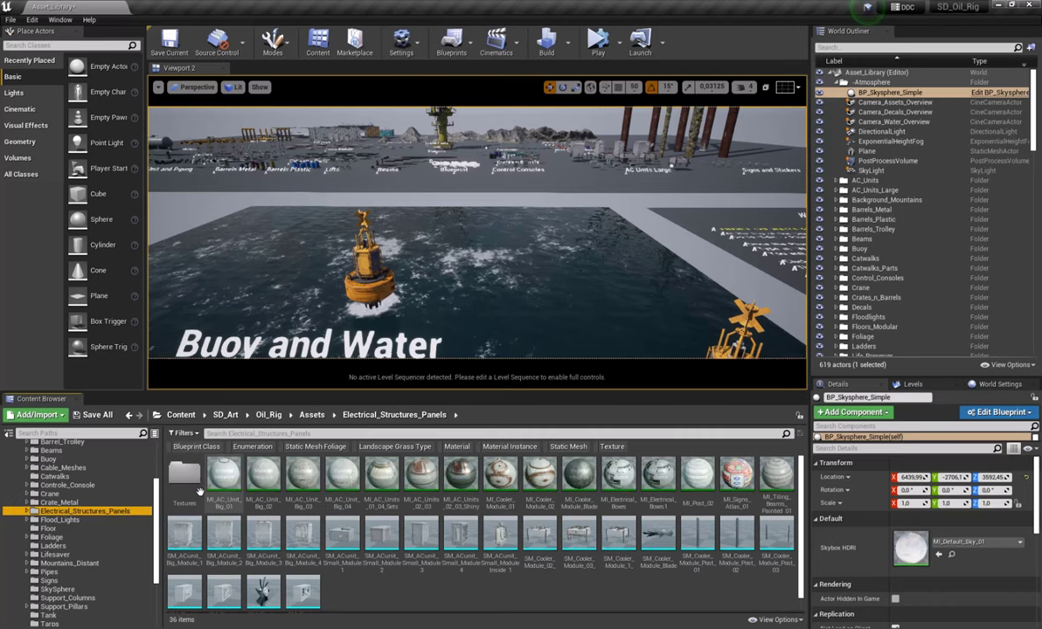
{"action": "double_click", "coordinate": [196, 486]}
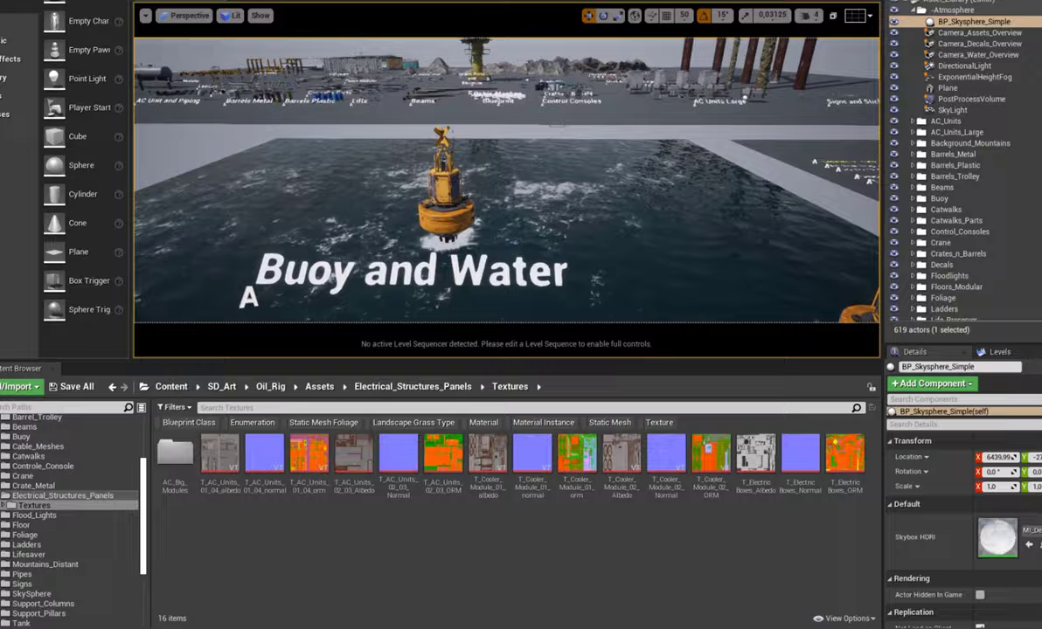
Select the SM_ACunit_Big_Module_2_ cabinet in the AC Units Large area and examine it from several angles.
{"action": "key", "text": "d"}
{"action": "key", "text": "w"}
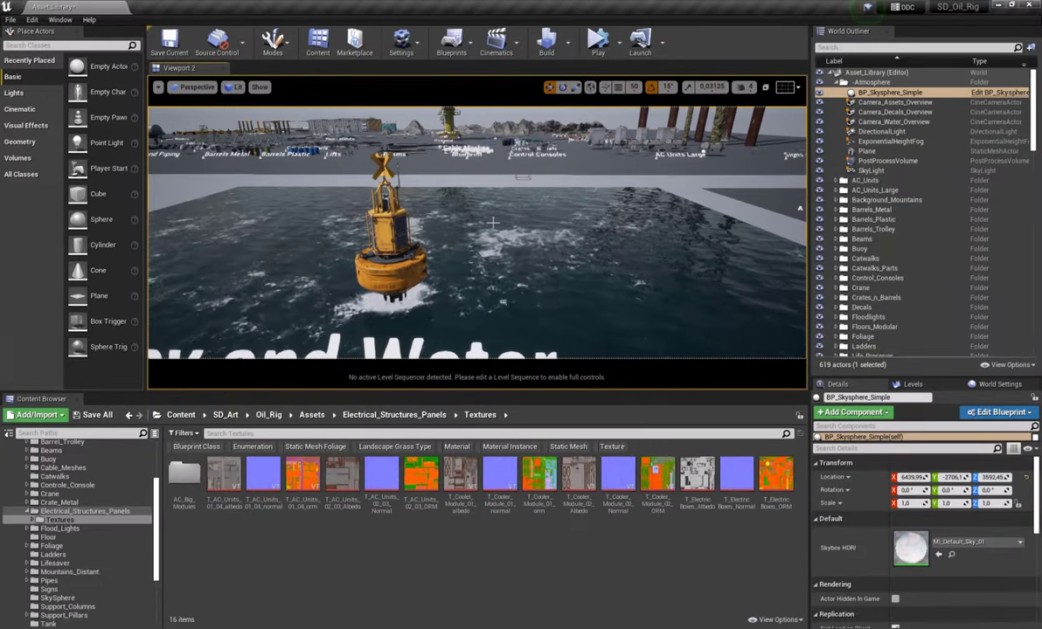
{"action": "middle_click_drag", "start_coordinate": [492, 223], "coordinate": [485, 236]}
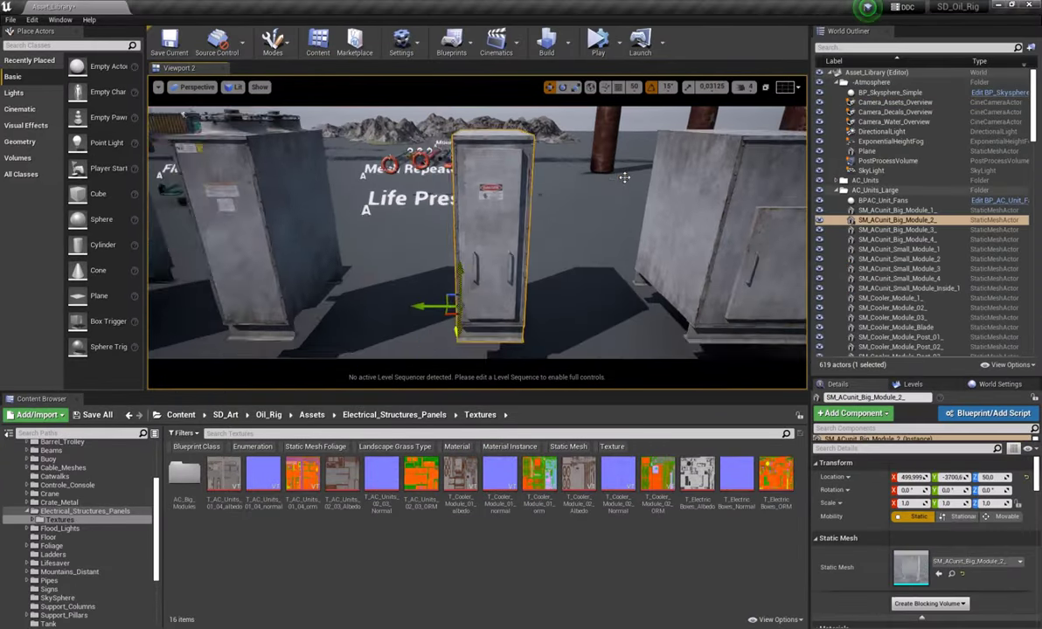
{"action": "right_click_drag", "start_coordinate": [623, 175], "coordinate": [623, 175]}
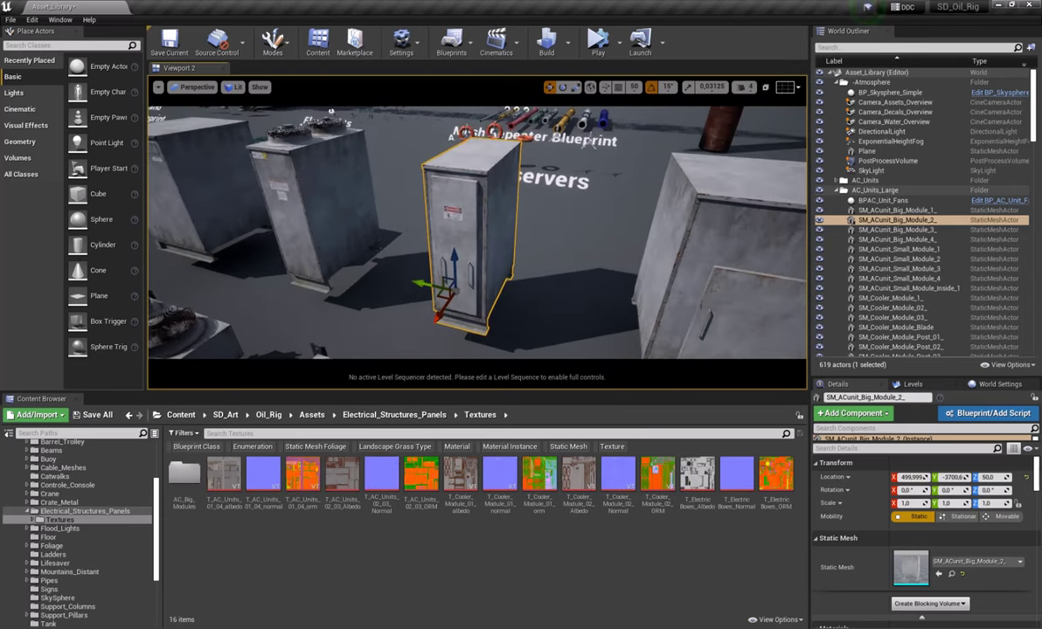
{"action": "left_click_drag", "start_coordinate": [504, 229], "coordinate": [478, 212], "text": "alt"}
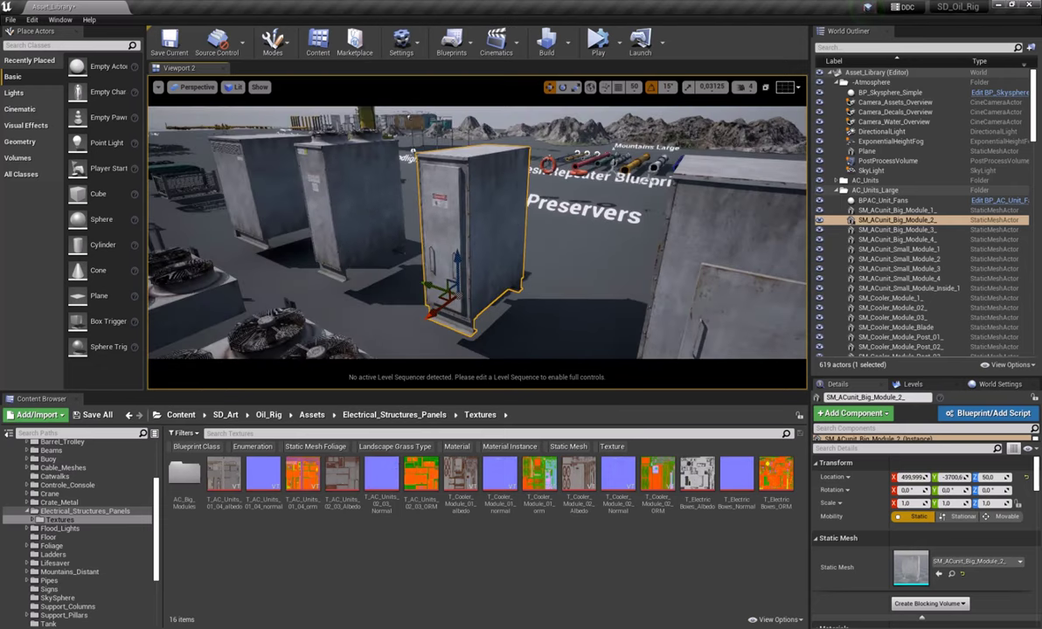
Select the SM_Cooler_Module_03_ fan unit and examine the cooler modules up close.
{"action": "right_click_drag", "start_coordinate": [398, 263], "coordinate": [398, 263]}
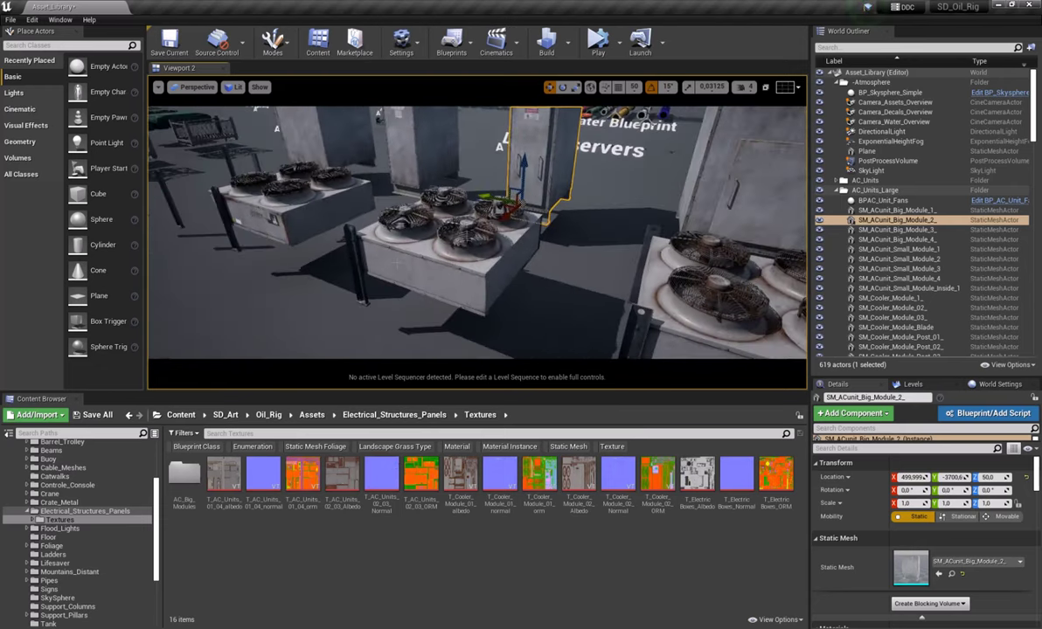
{"action": "right_click_drag", "start_coordinate": [513, 227], "coordinate": [513, 227]}
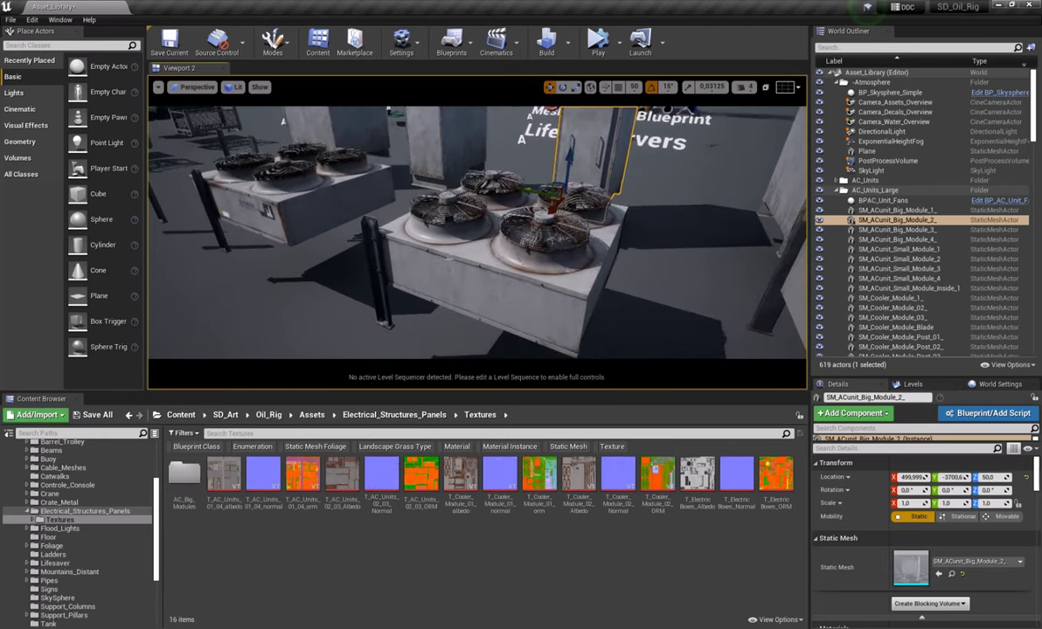
{"action": "right_click_drag", "start_coordinate": [325, 187], "coordinate": [326, 187]}
{"action": "left_click", "coordinate": [441, 199]}
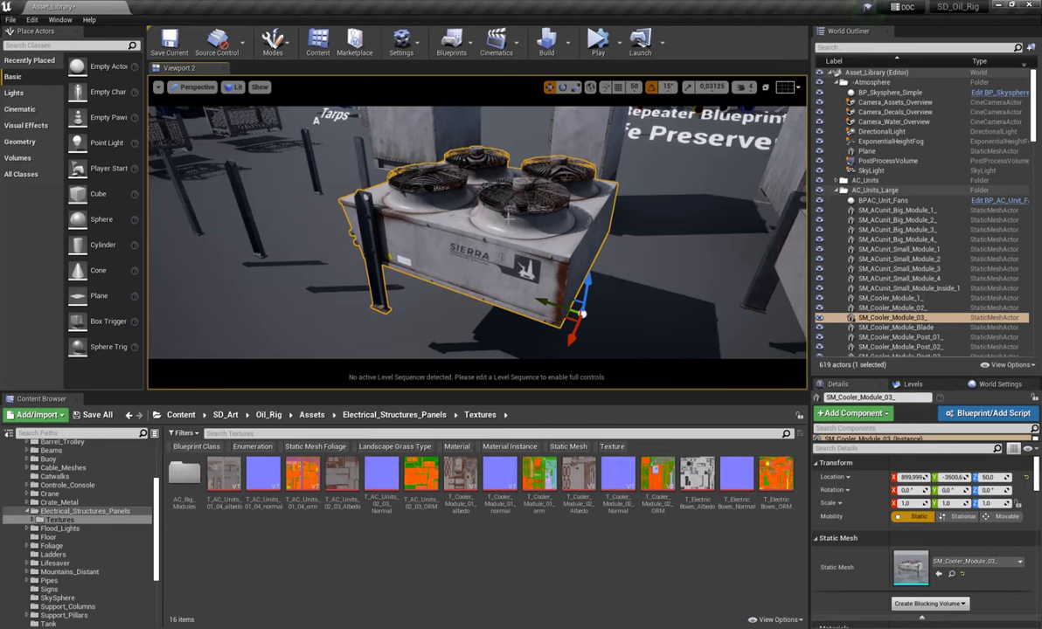
{"action": "right_click_drag", "start_coordinate": [501, 226], "coordinate": [520, 253]}
Clear the selection and survey the whole asset library from above.
{"action": "key", "text": "Escape"}
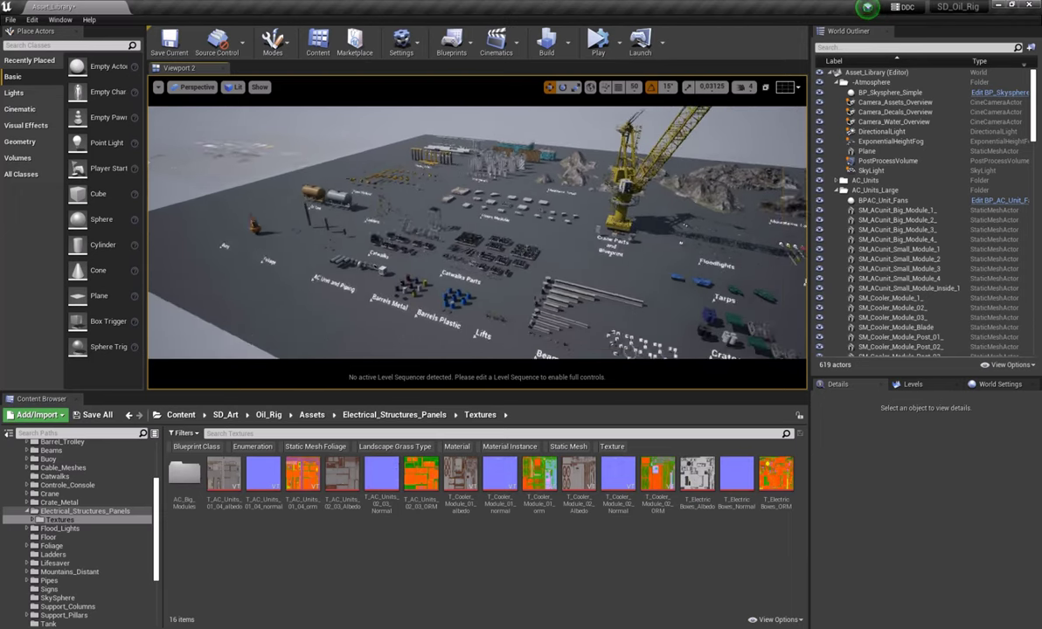
{"action": "right_click_drag", "start_coordinate": [543, 185], "coordinate": [552, 221]}
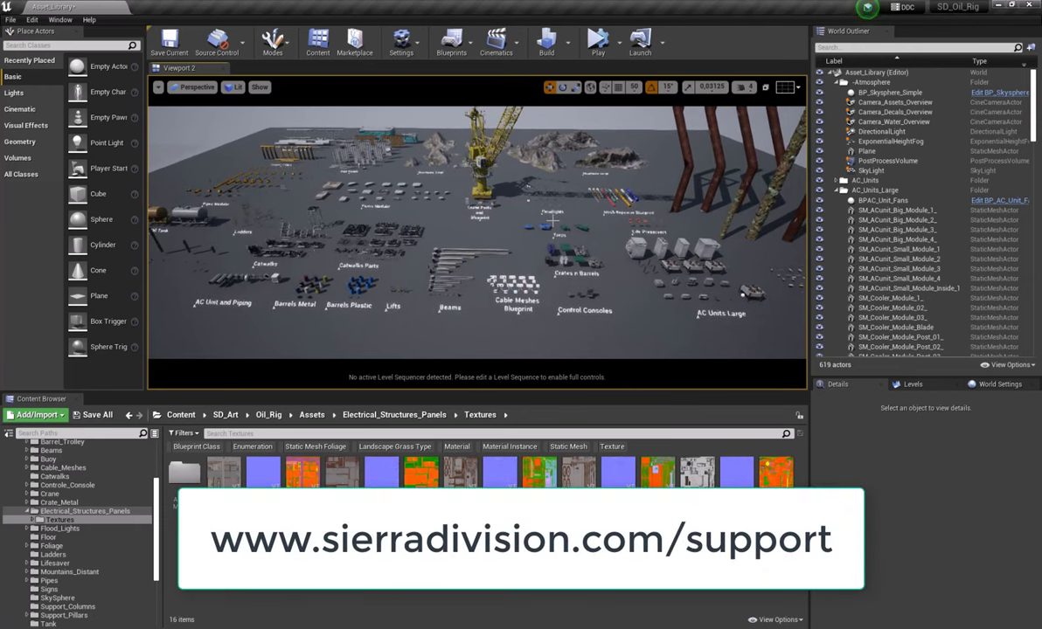
{"action": "right_click_drag", "start_coordinate": [556, 220], "coordinate": [611, 249]}
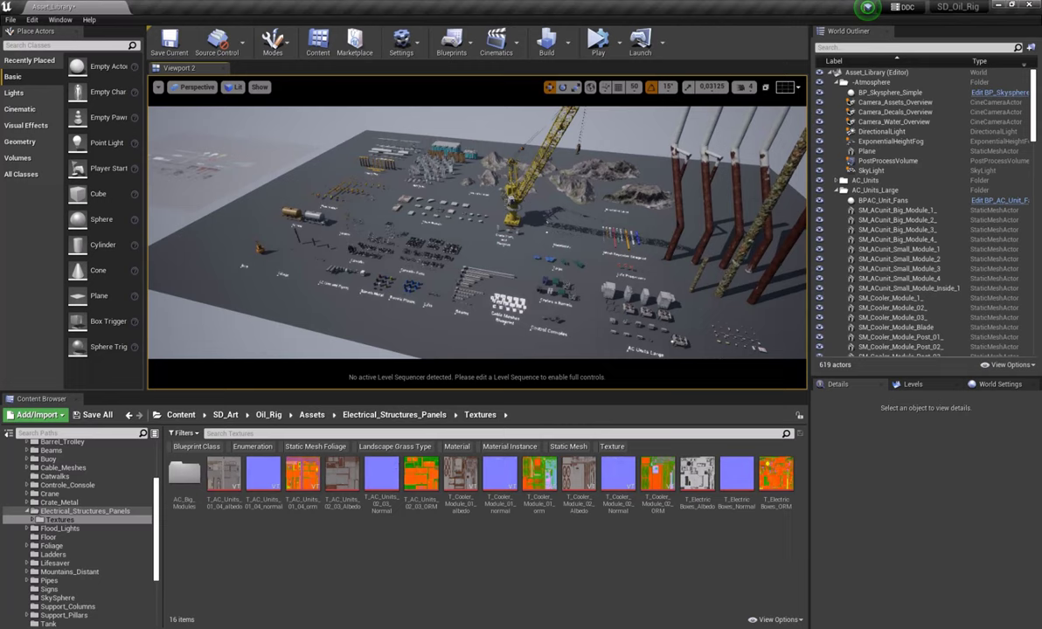
{"action": "right_click_drag", "start_coordinate": [520, 221], "coordinate": [543, 281]}
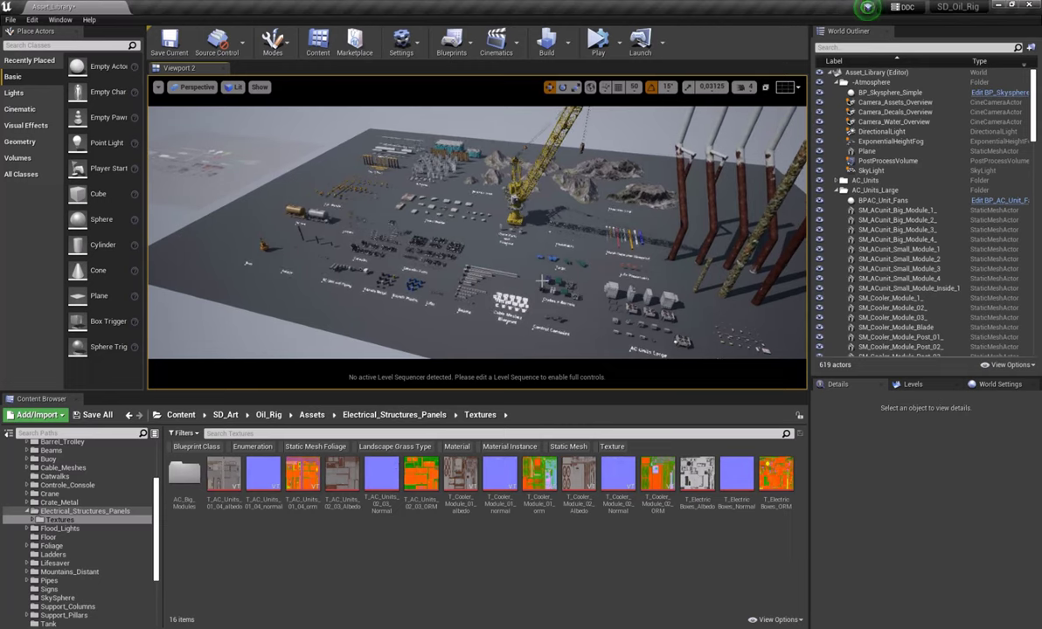